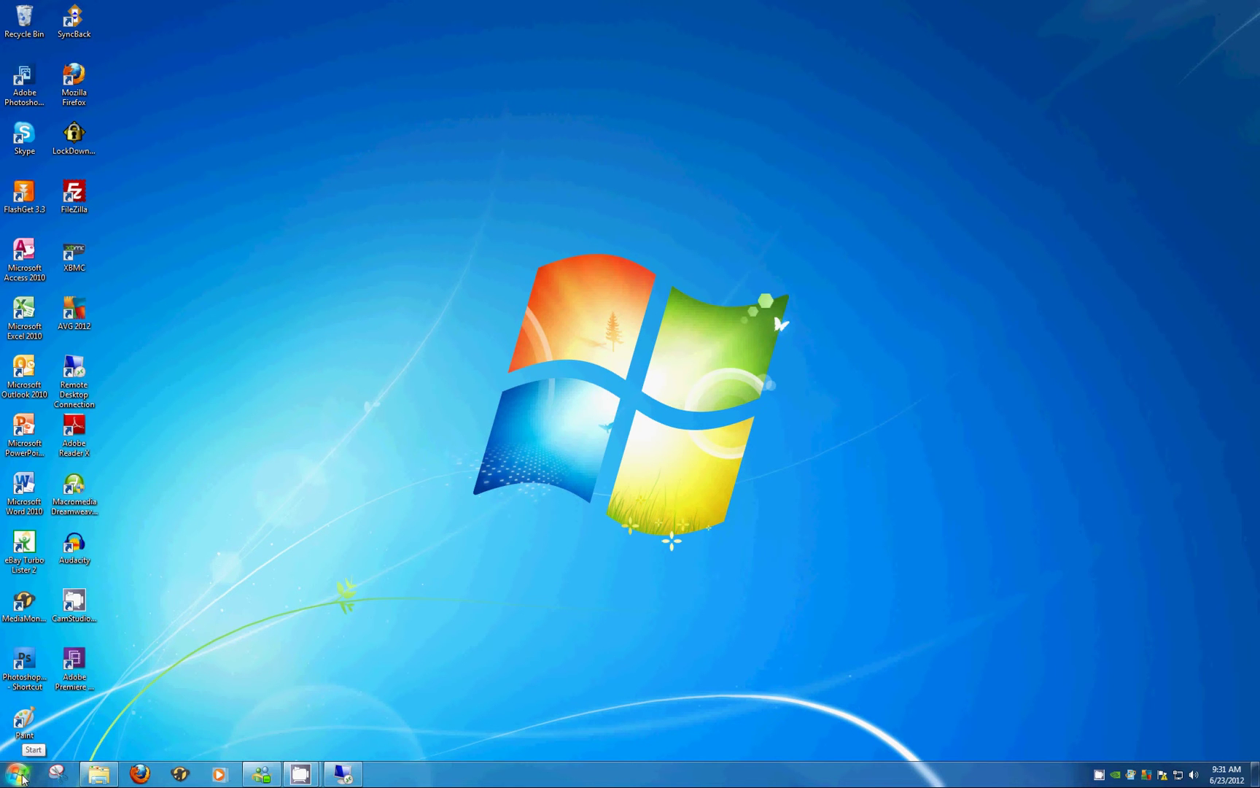
- Open the computer's system properties and bring up the dialog for changing its name and workgroup
left_click(22, 778)
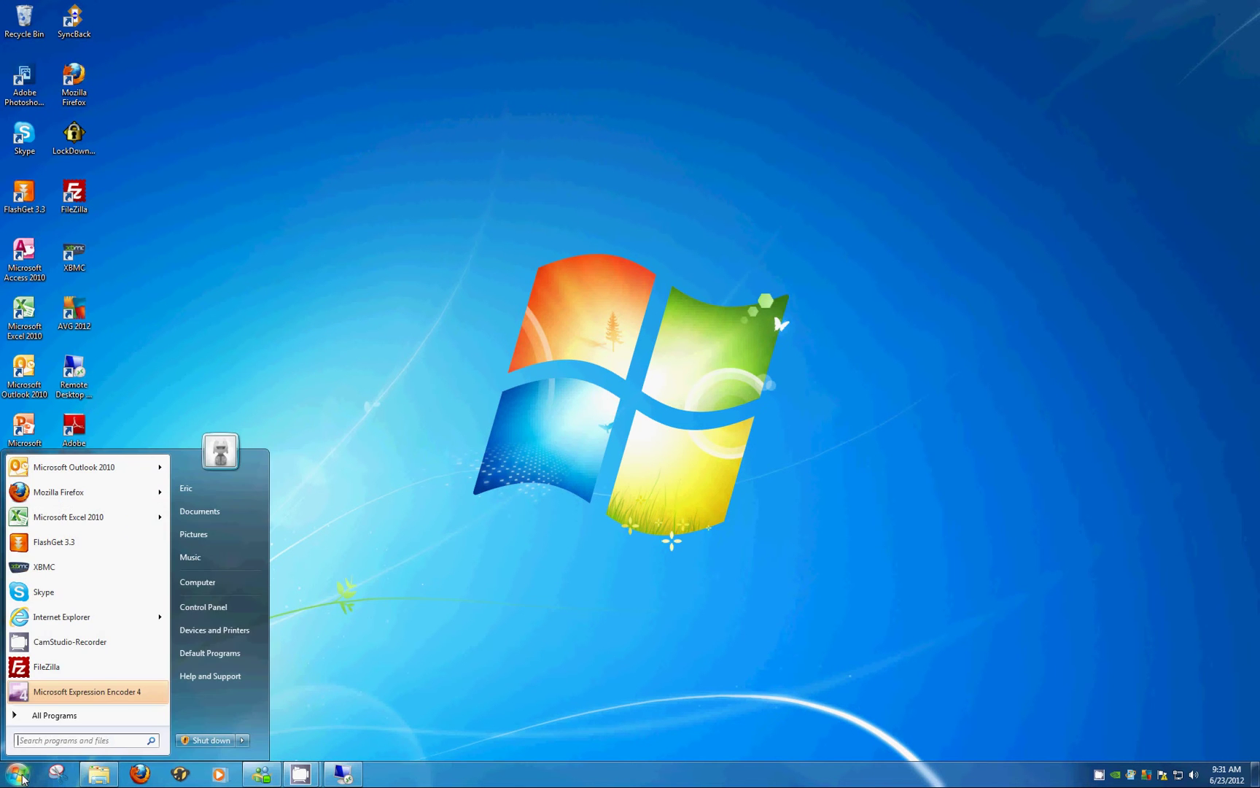
right_click(242, 586)
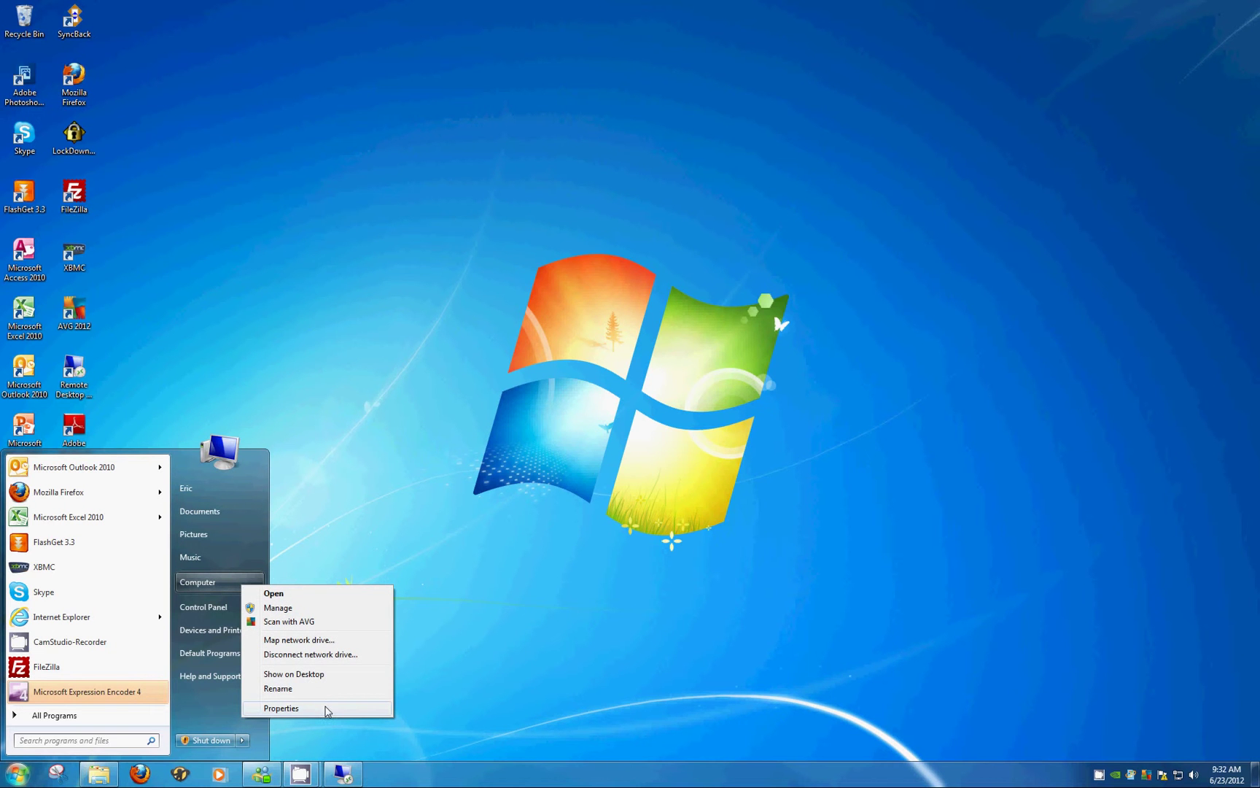
left_click(326, 709)
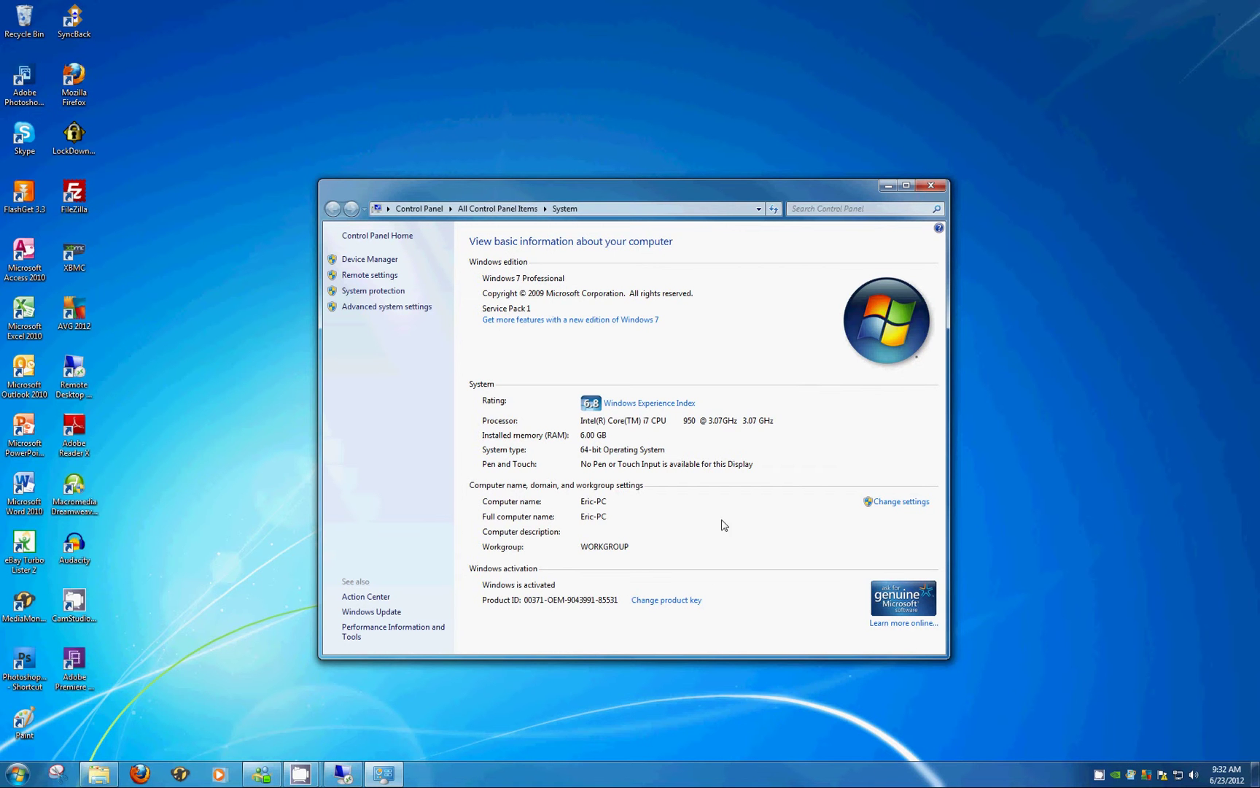
left_click(923, 504)
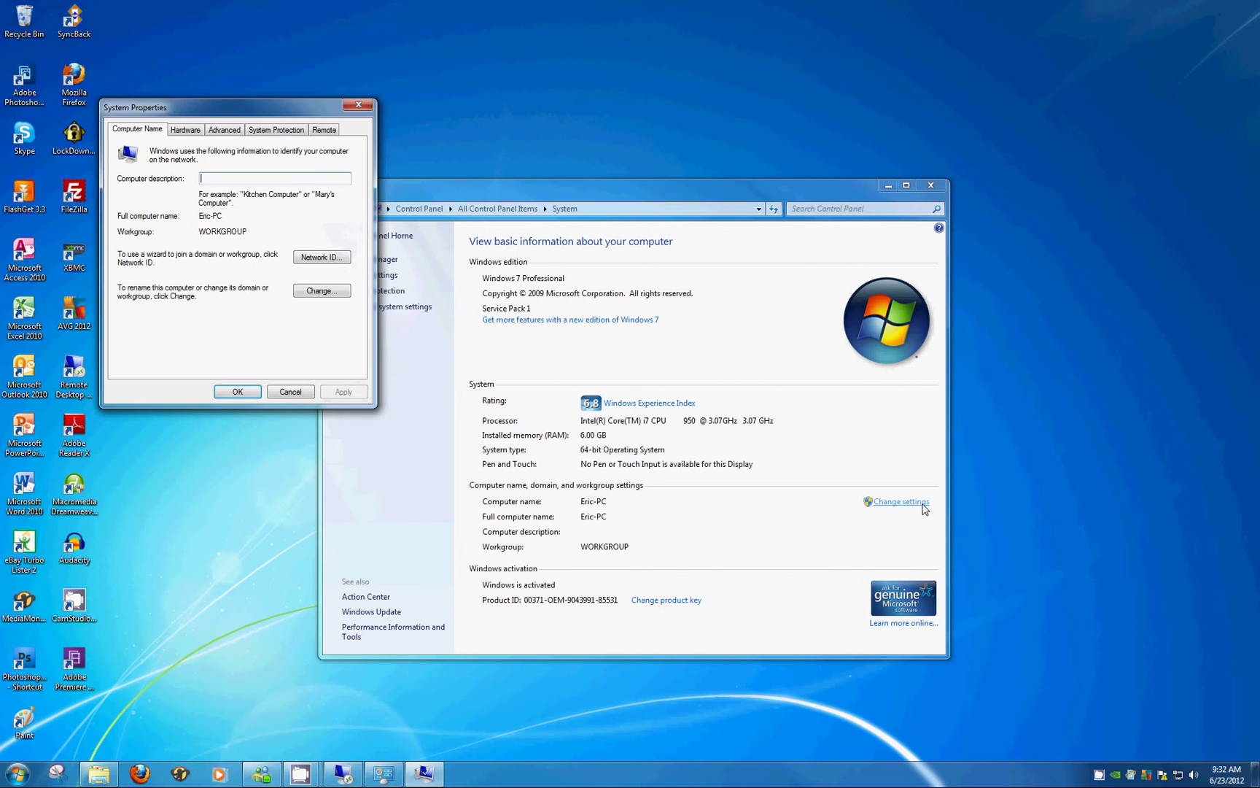
left_click_drag(259, 110, 696, 304)
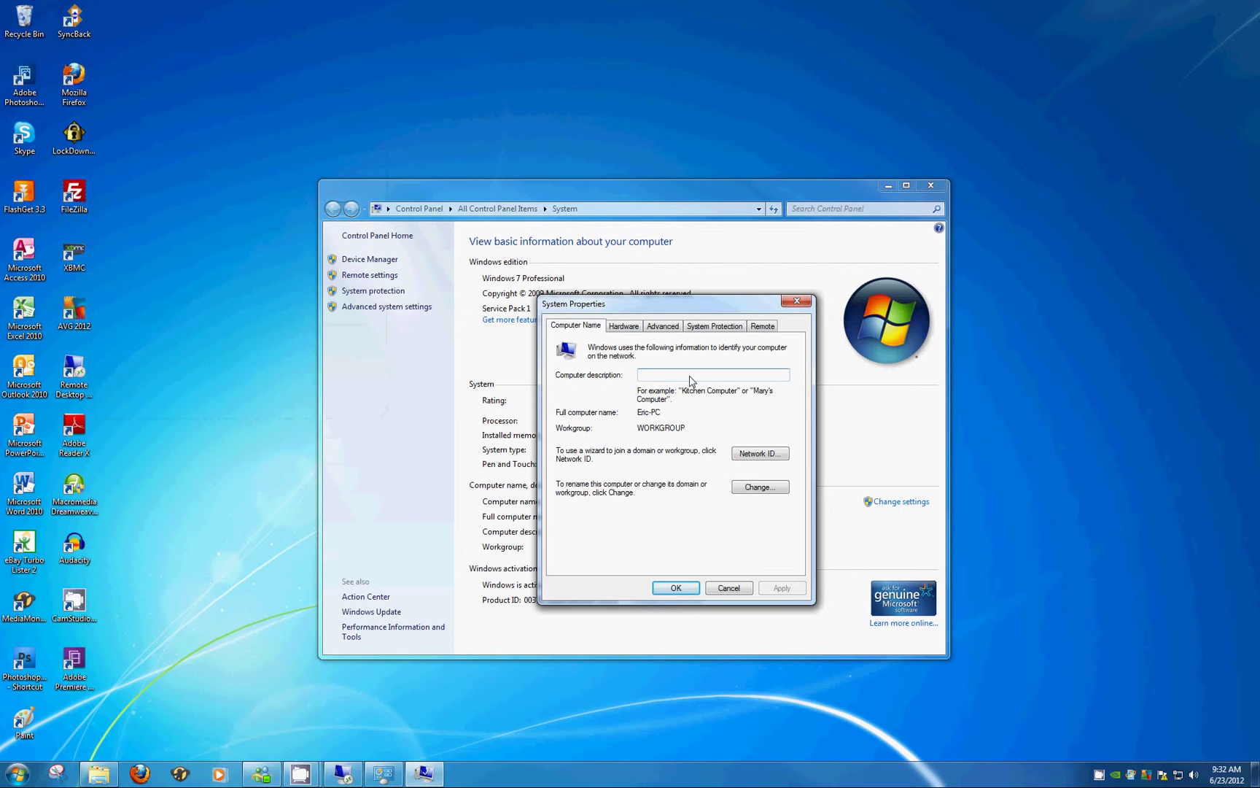
left_click(786, 490)
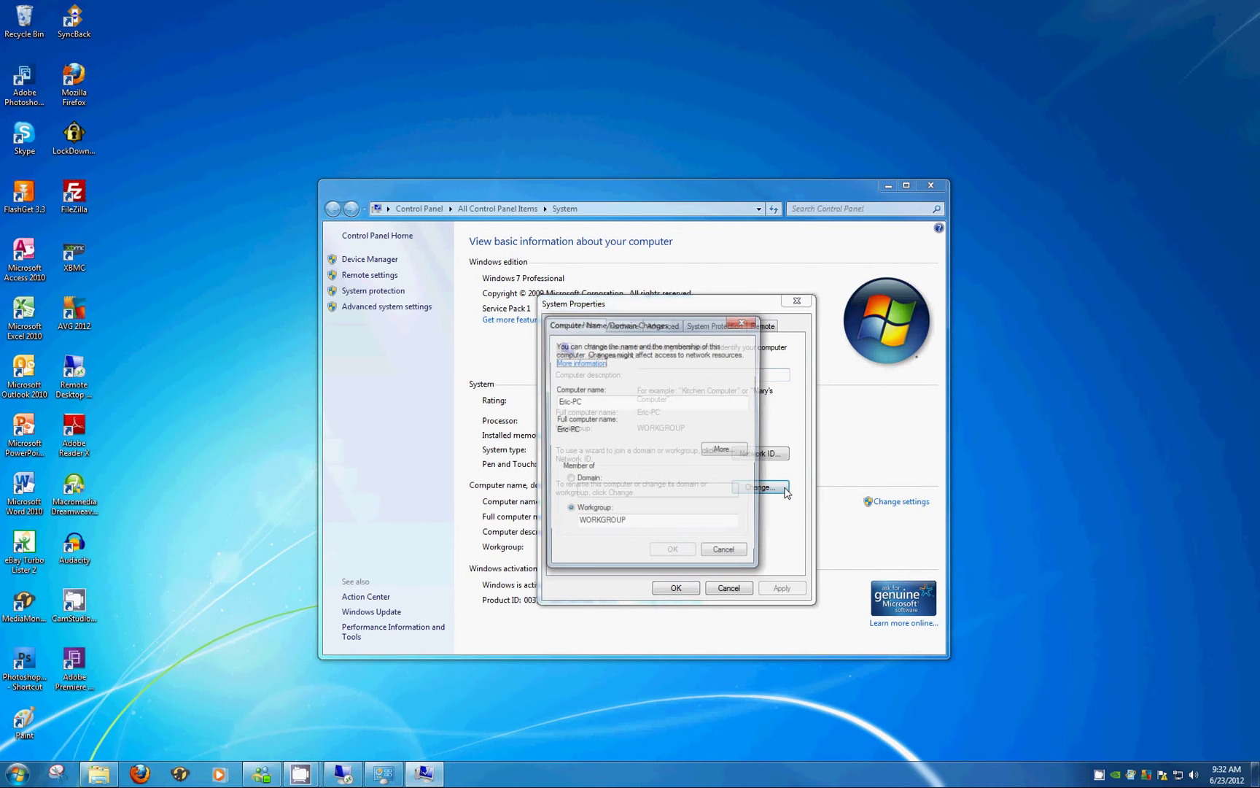
- Examine the computer name that identifies this PC on the network
left_click(615, 405)
left_click_drag(580, 403, 556, 403)
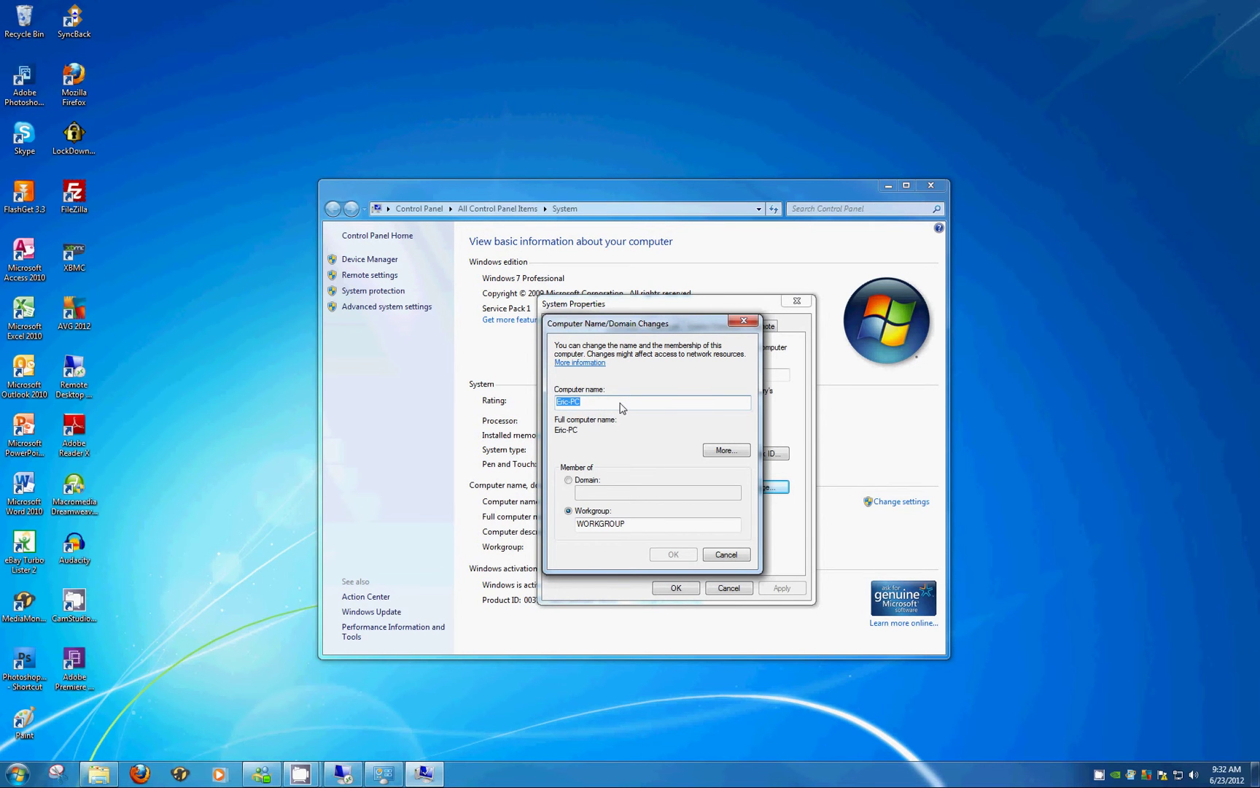
left_click(599, 407)
left_click_drag(596, 410, 558, 413)
left_click(637, 410)
left_click_drag(558, 403, 588, 413)
left_click(646, 403)
- Check the workgroup name, then close the system windows without changing anything
left_click(656, 526)
left_click_drag(656, 526, 562, 525)
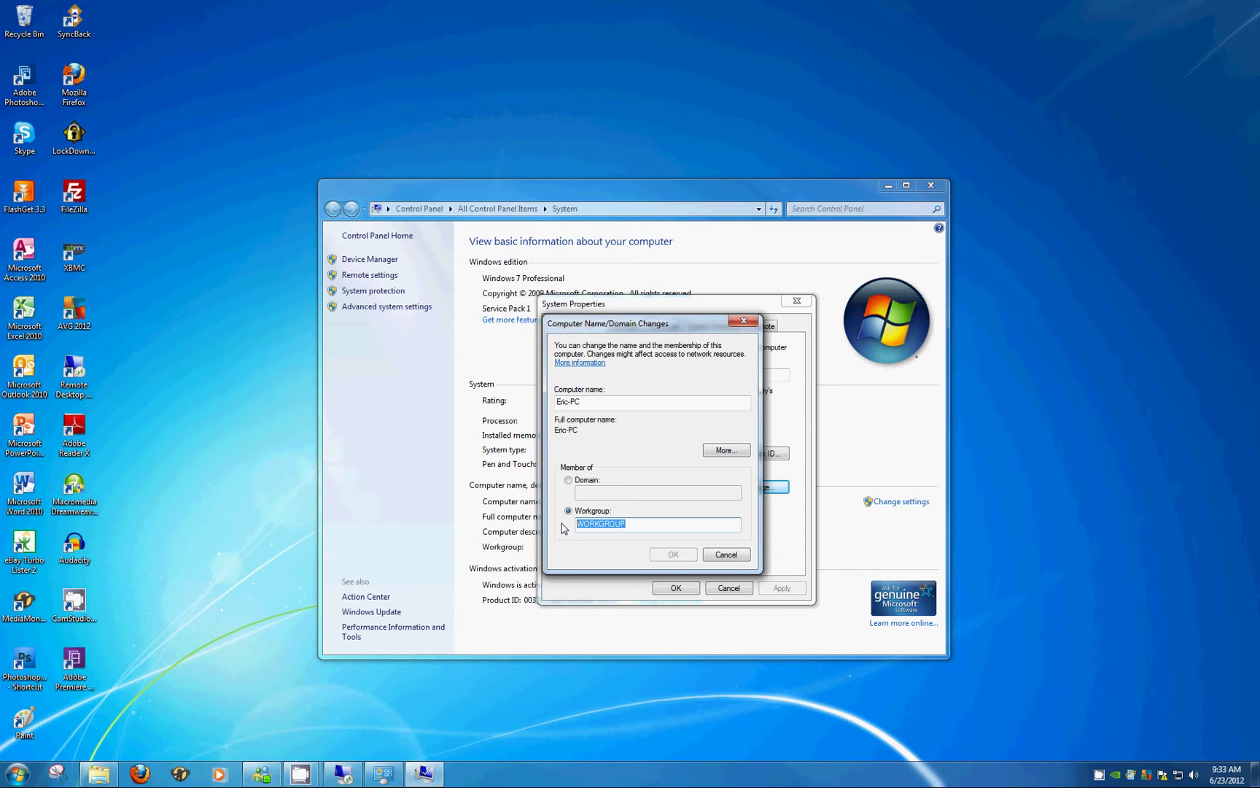
left_click(652, 528)
double_click(577, 525)
left_click(636, 531)
left_click(744, 558)
left_click(694, 589)
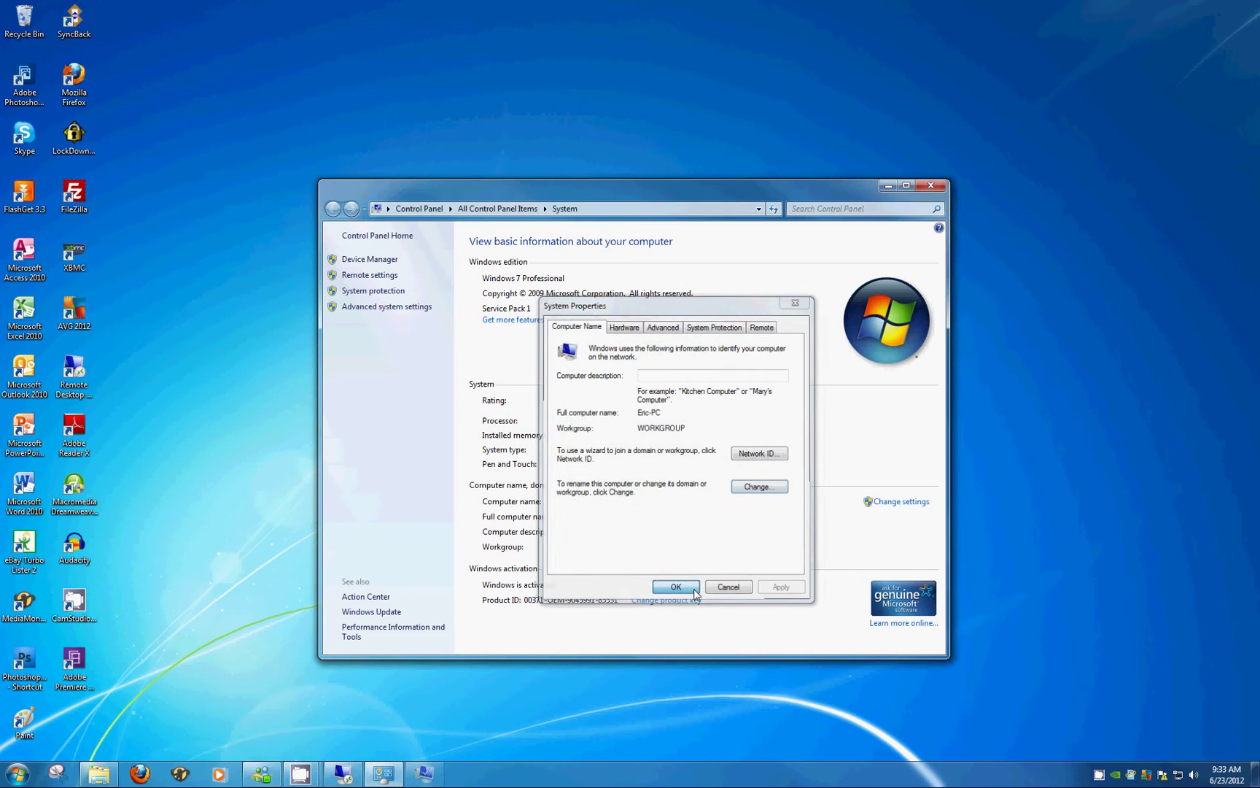
left_click(935, 187)
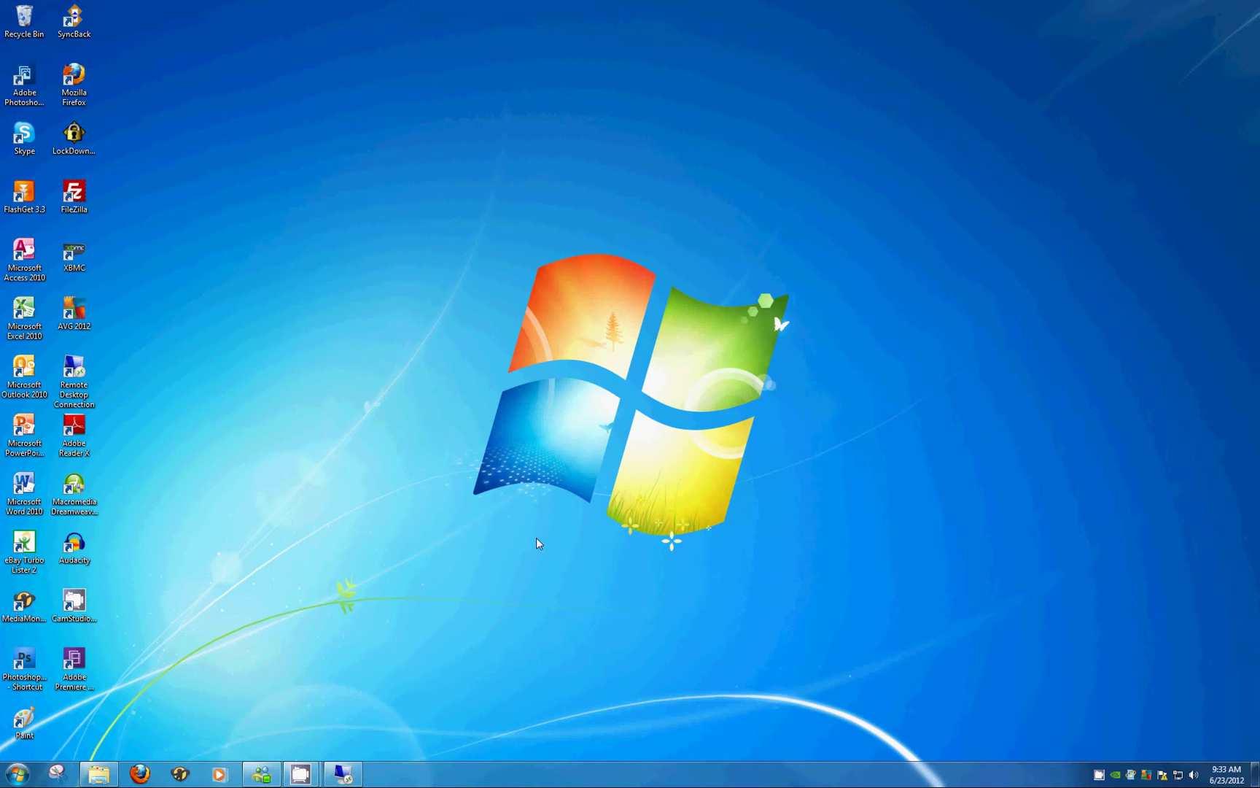
- Browse the computer's drives and open Local Disk (C:)
left_click(22, 776)
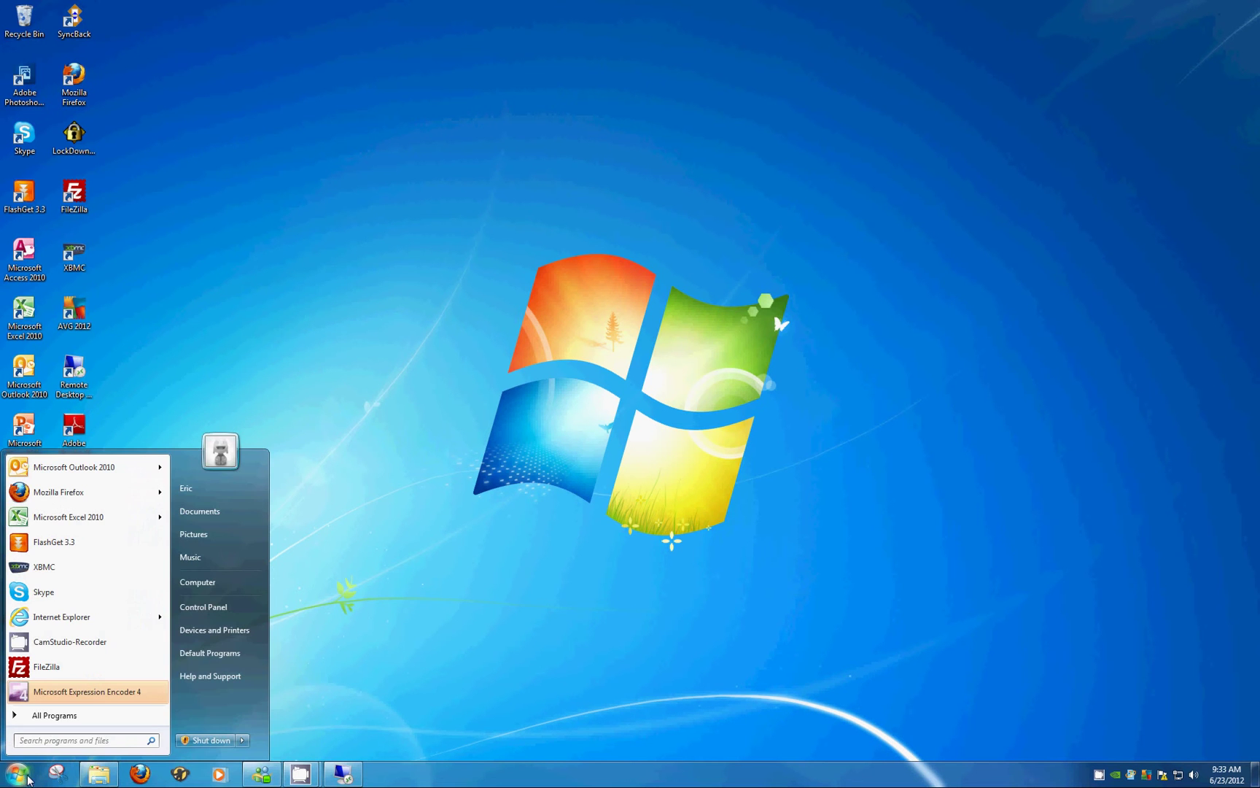
left_click(249, 587)
left_click_drag(871, 192, 683, 205)
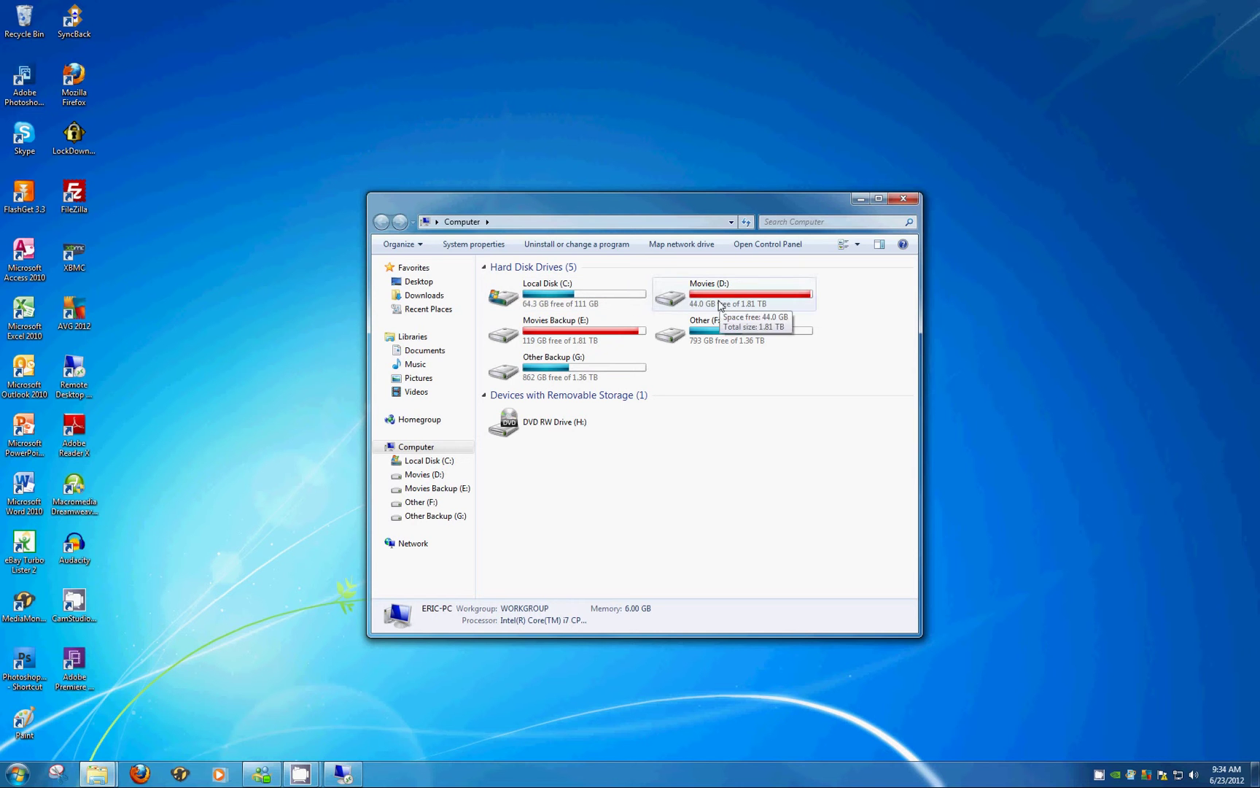
double_click(605, 294)
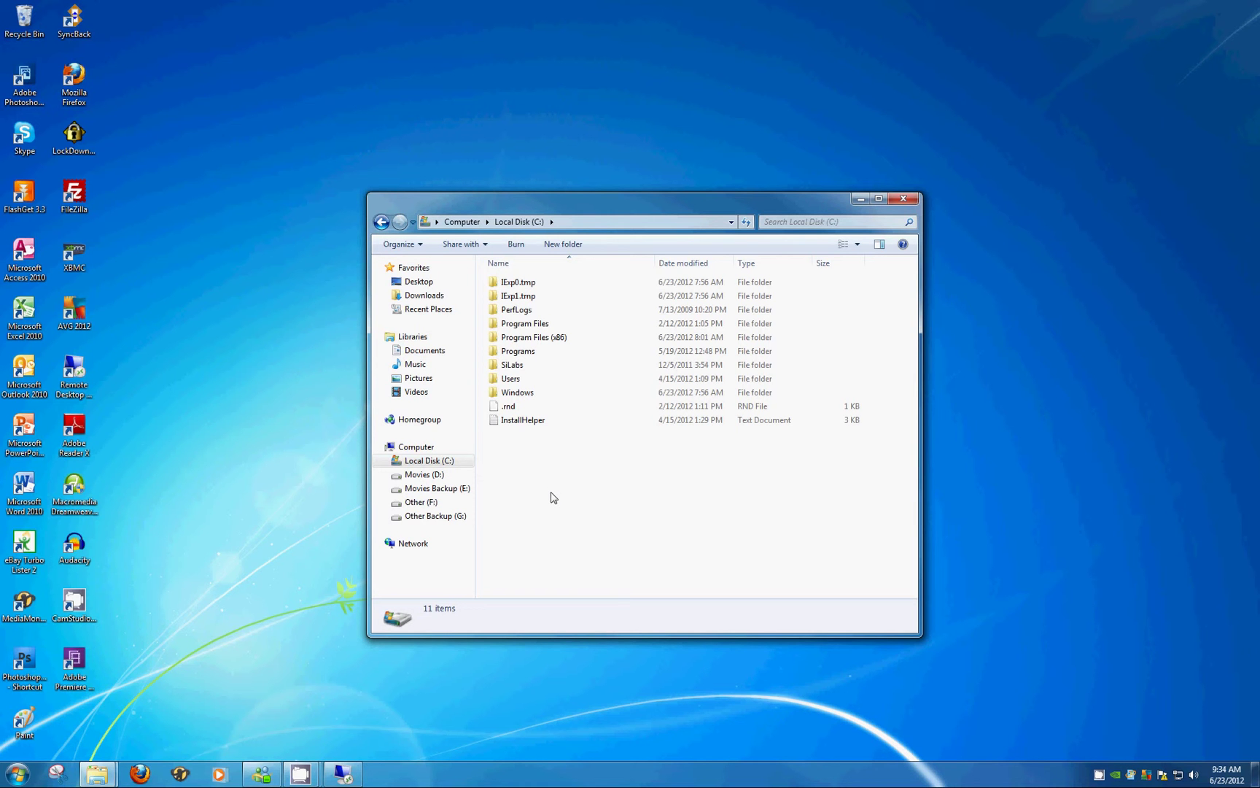
- Create a folder named "Erics Music 2" at the root of the C: drive
left_click(586, 250)
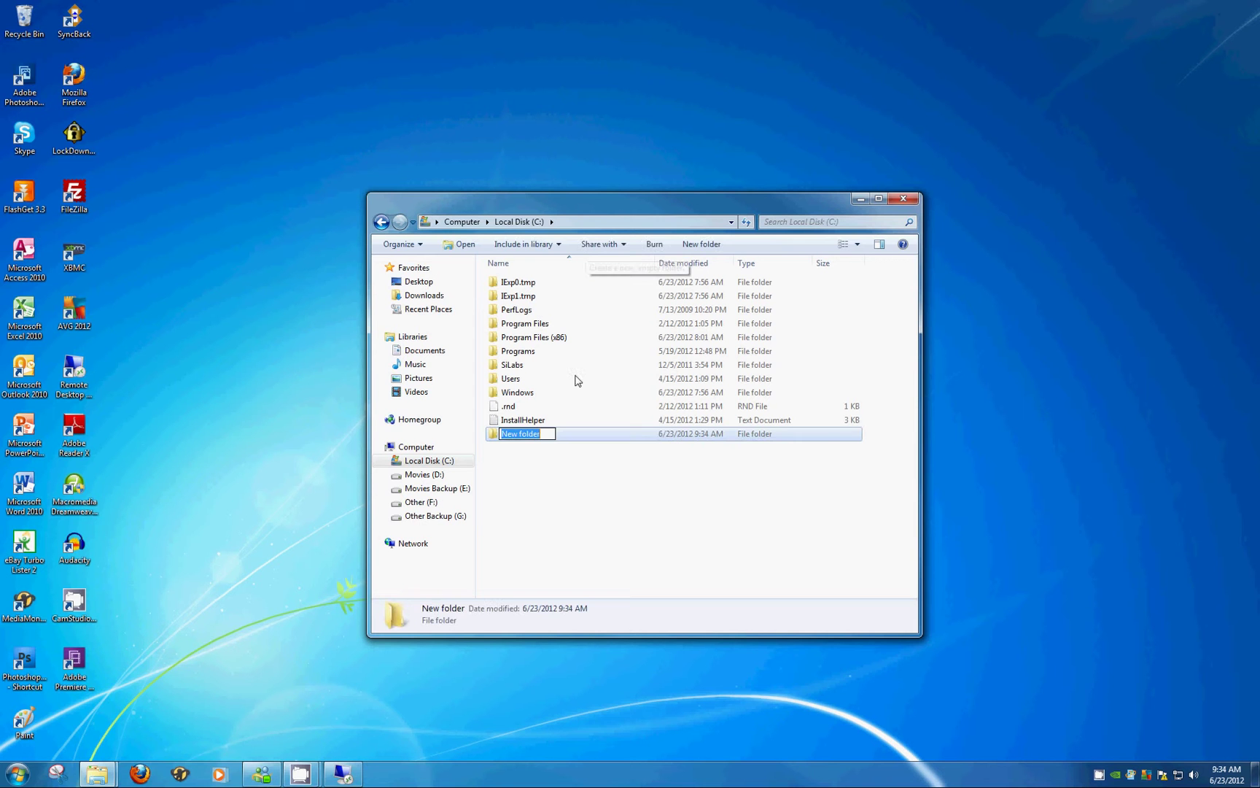
type("E")
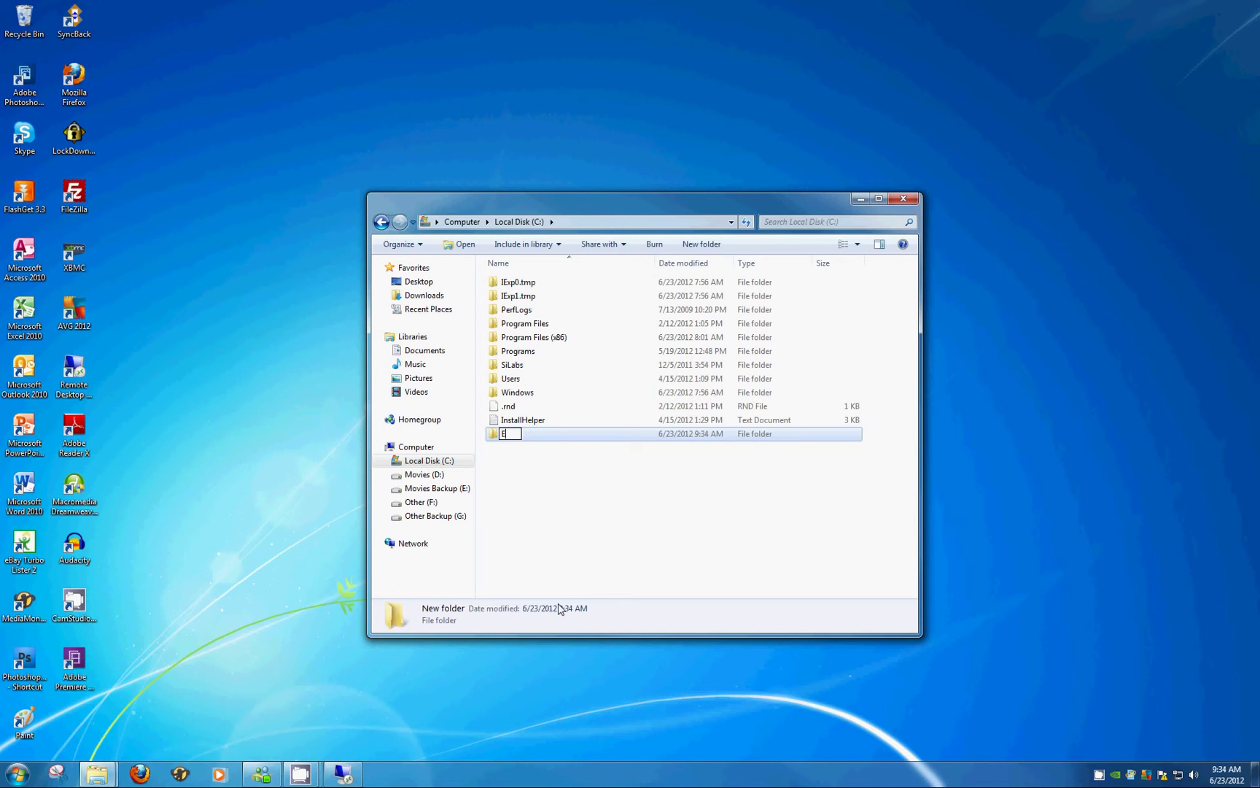
type("rics Music 2")
key("Return")
left_click(552, 491)
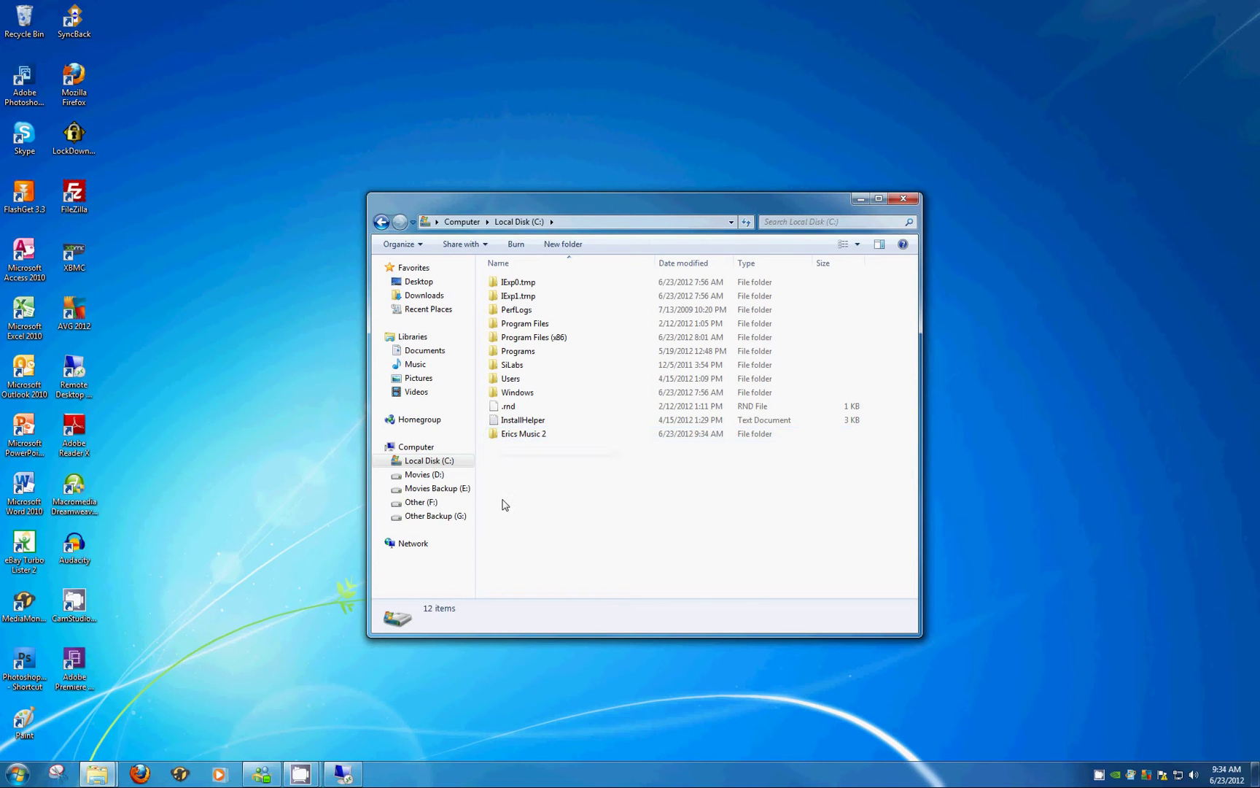
- Open the new music folder's sharing properties and start choosing people to share it with
left_click(545, 437)
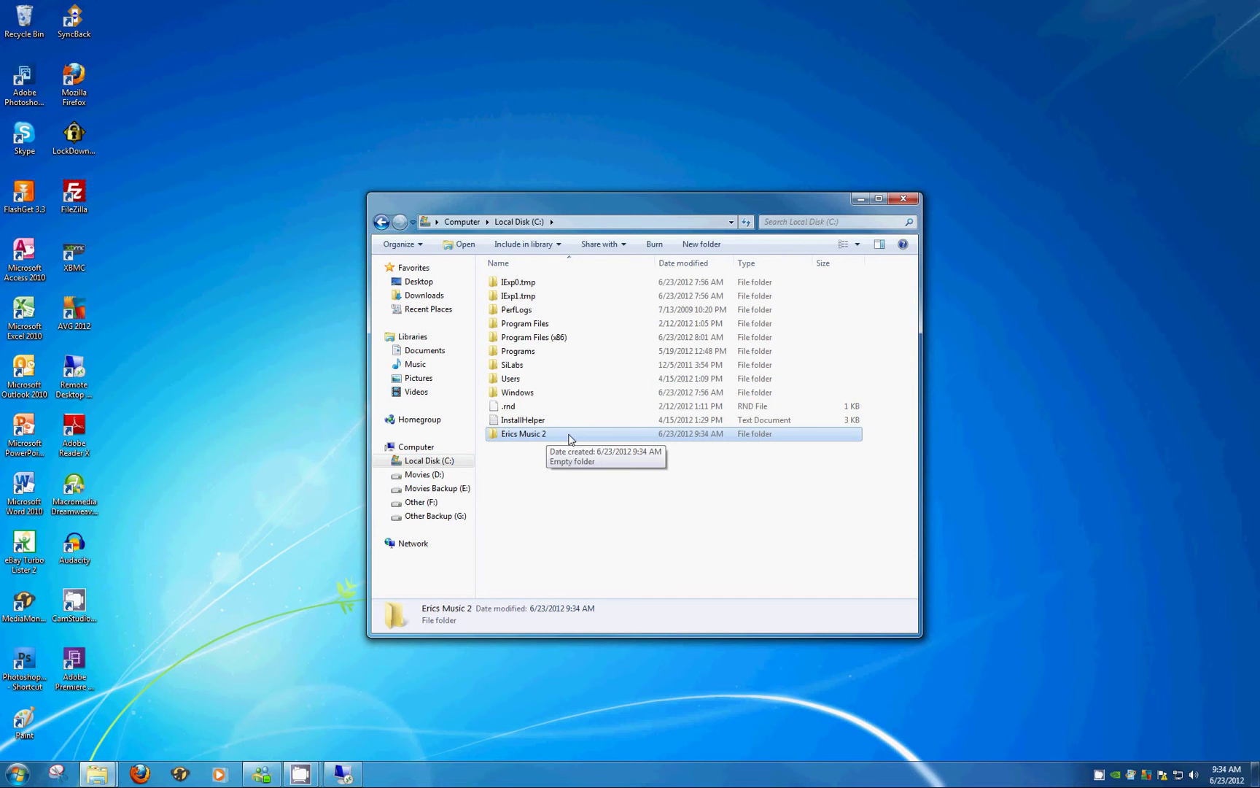
right_click(570, 438)
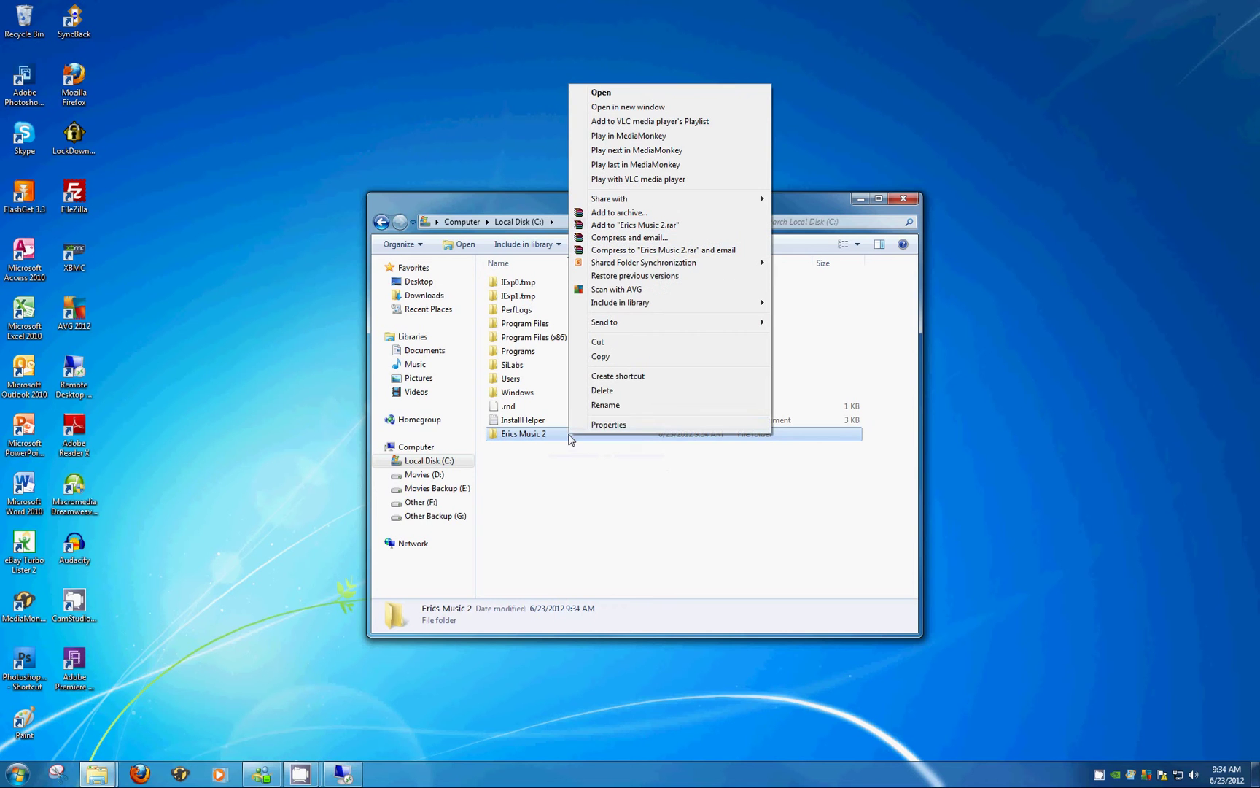
left_click(636, 431)
left_click_drag(677, 445, 635, 337)
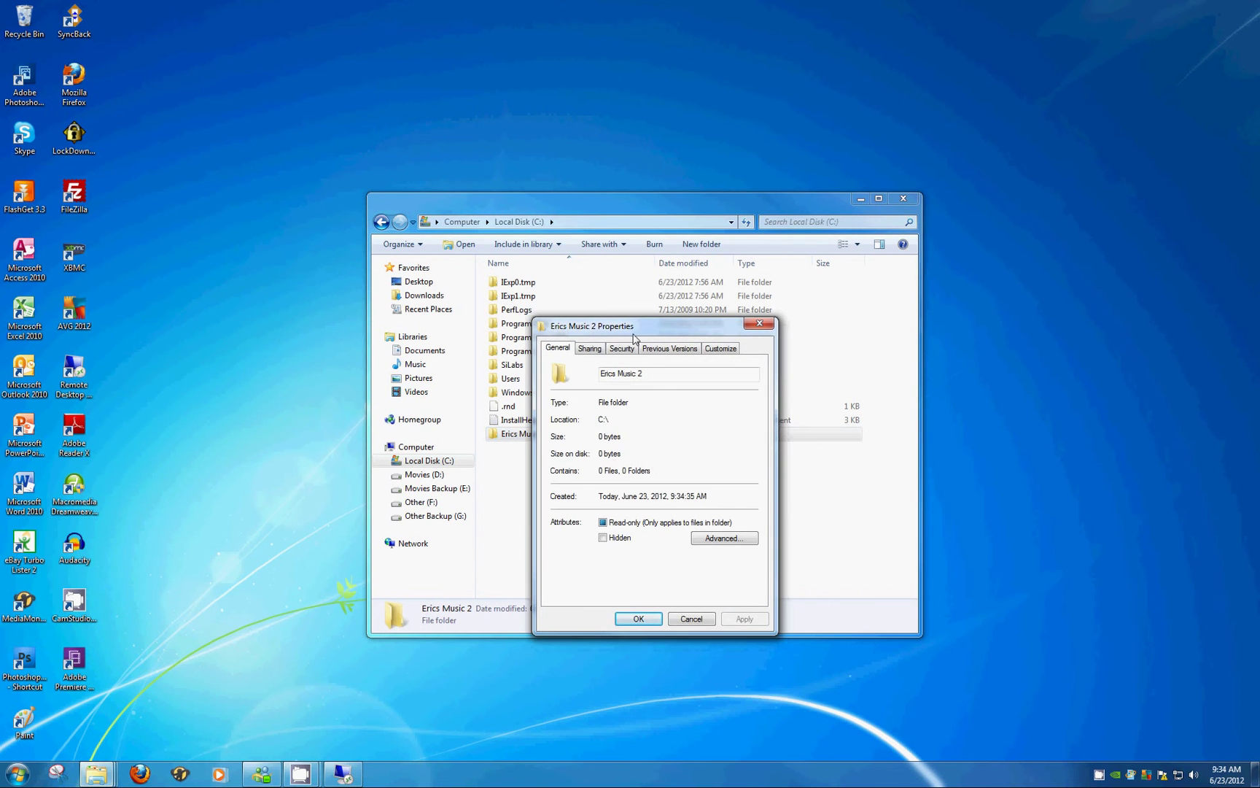
left_click(590, 349)
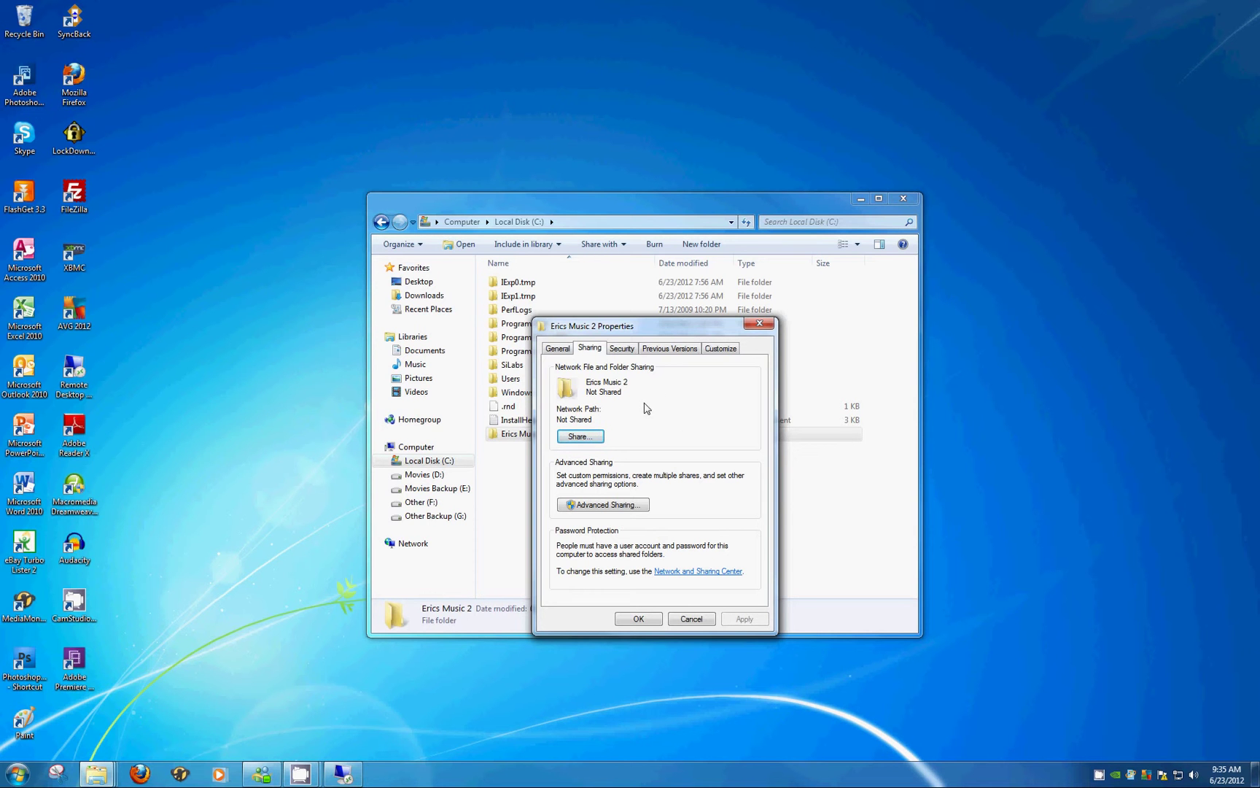
left_click(601, 436)
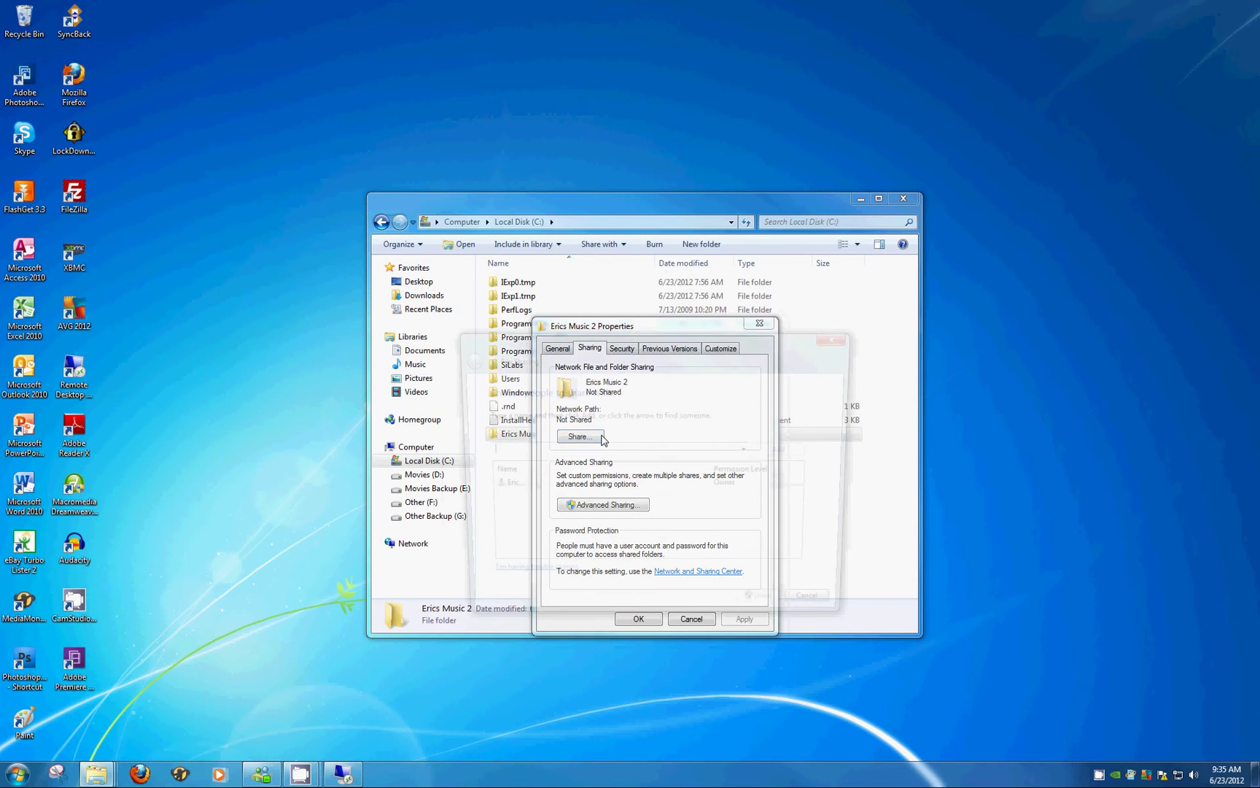
- Add Everyone to the people the music folder is shared with
left_click(599, 493)
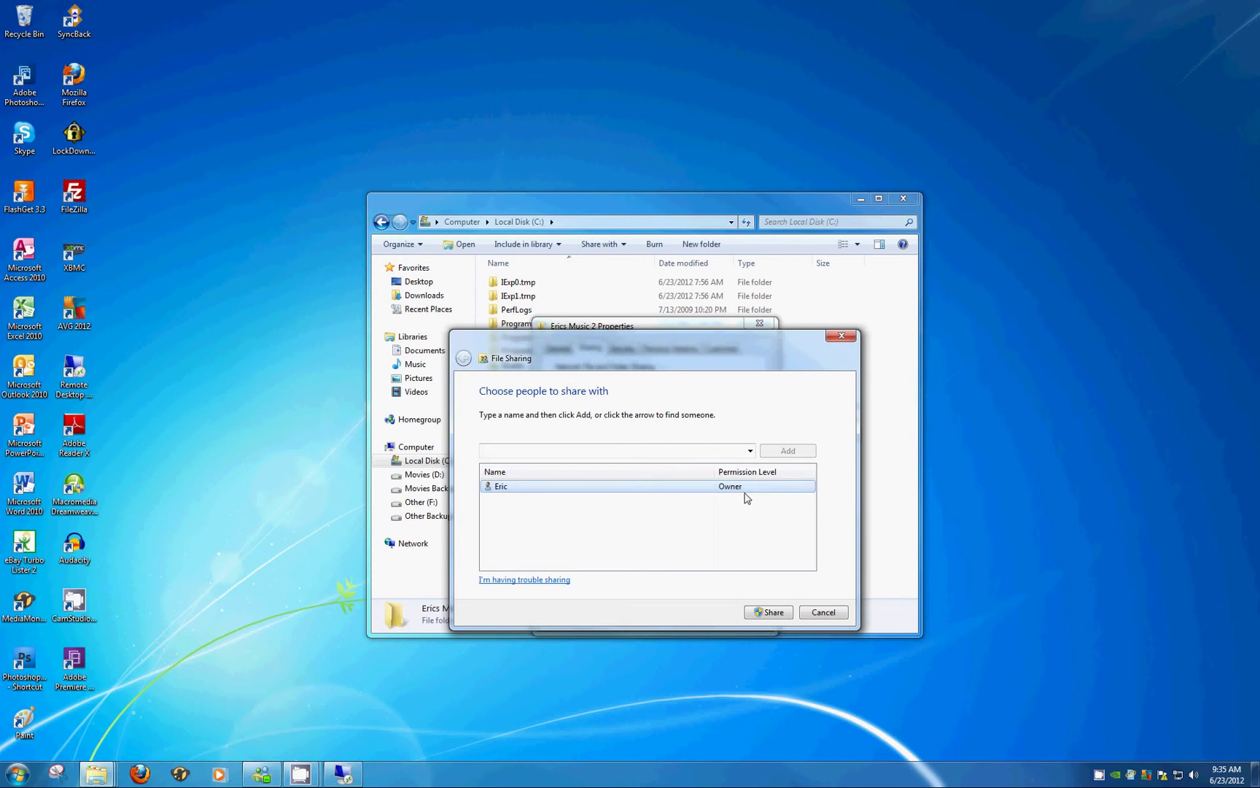
left_click(751, 451)
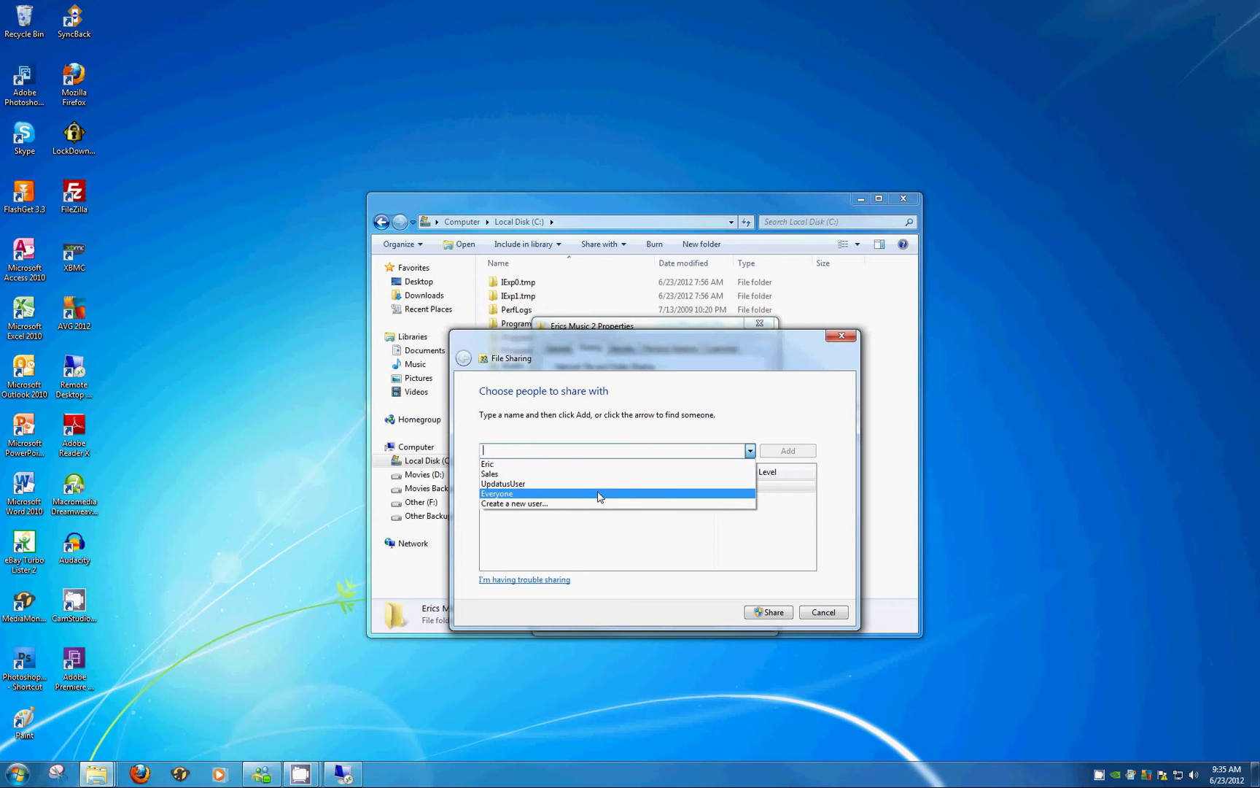
left_click(551, 495)
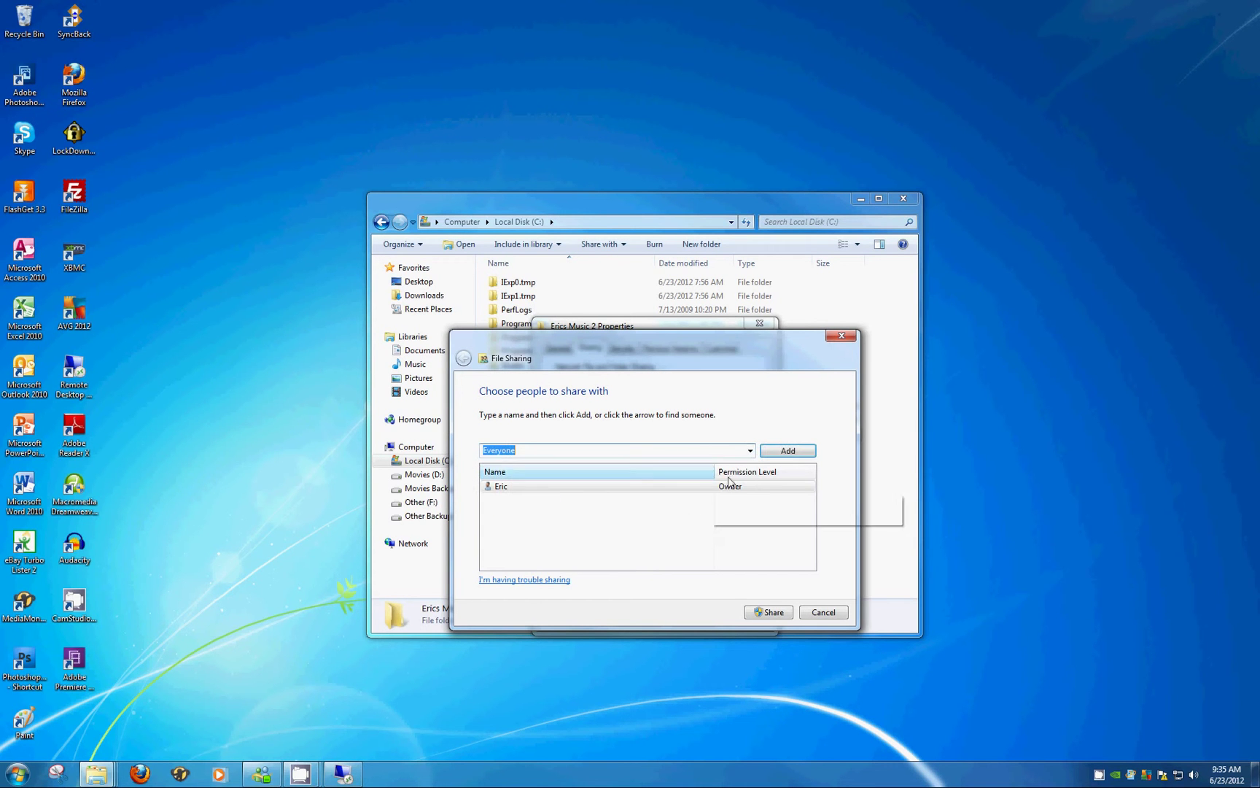
left_click(811, 453)
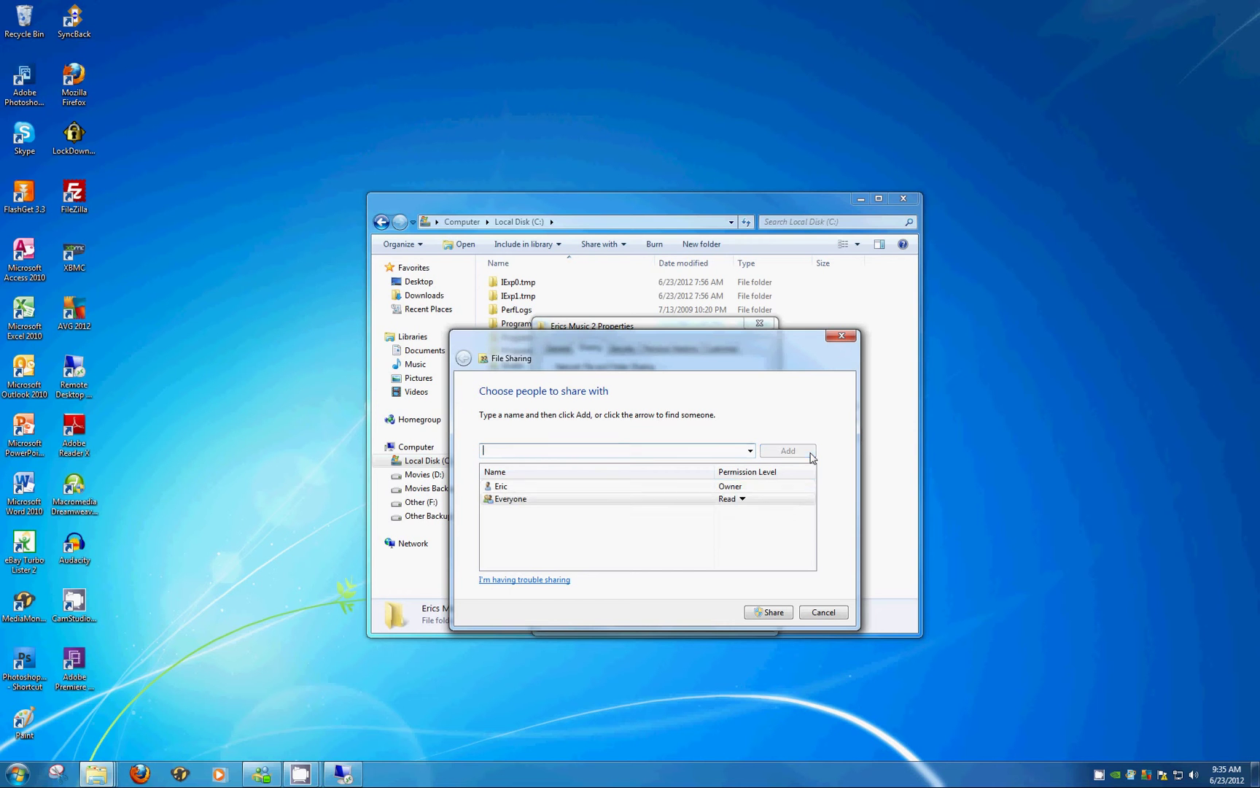
- Set the permission level for Everyone to Read/Write
left_click(582, 504)
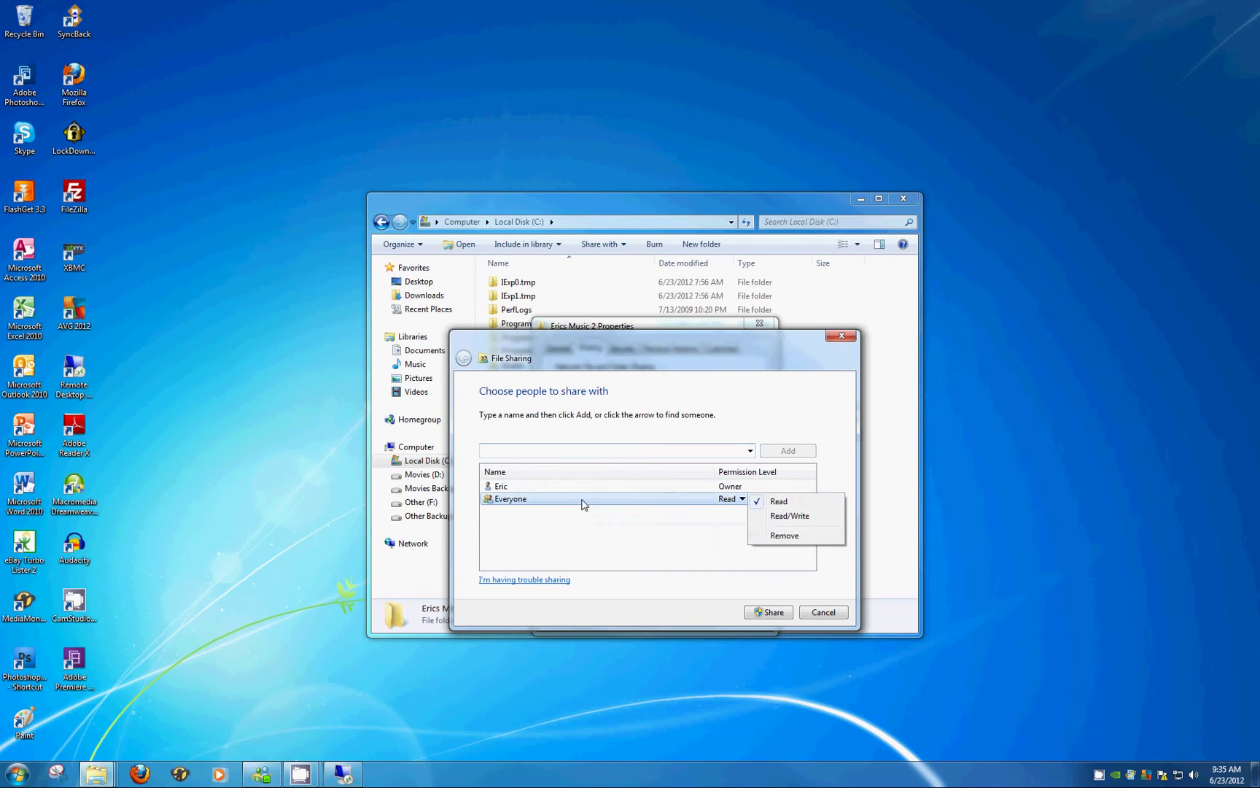
left_click(738, 511)
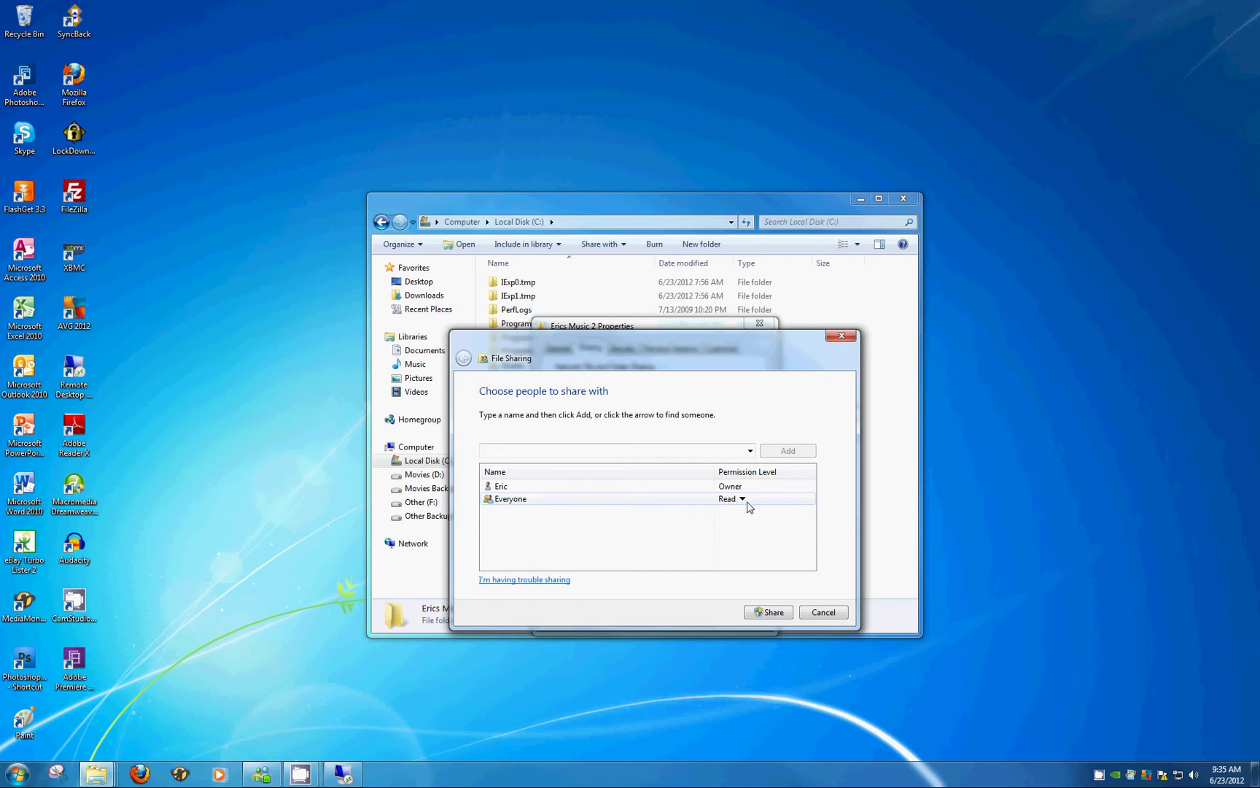
left_click(743, 500)
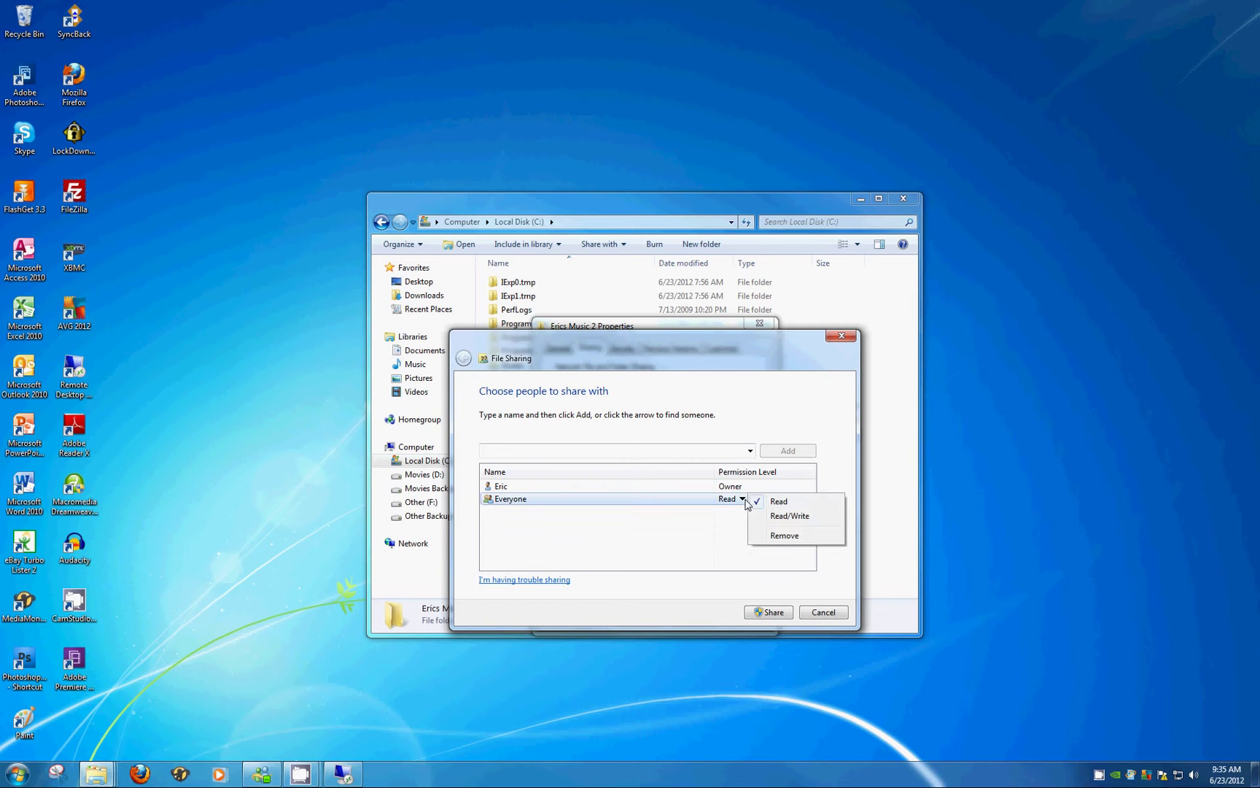
left_click(825, 522)
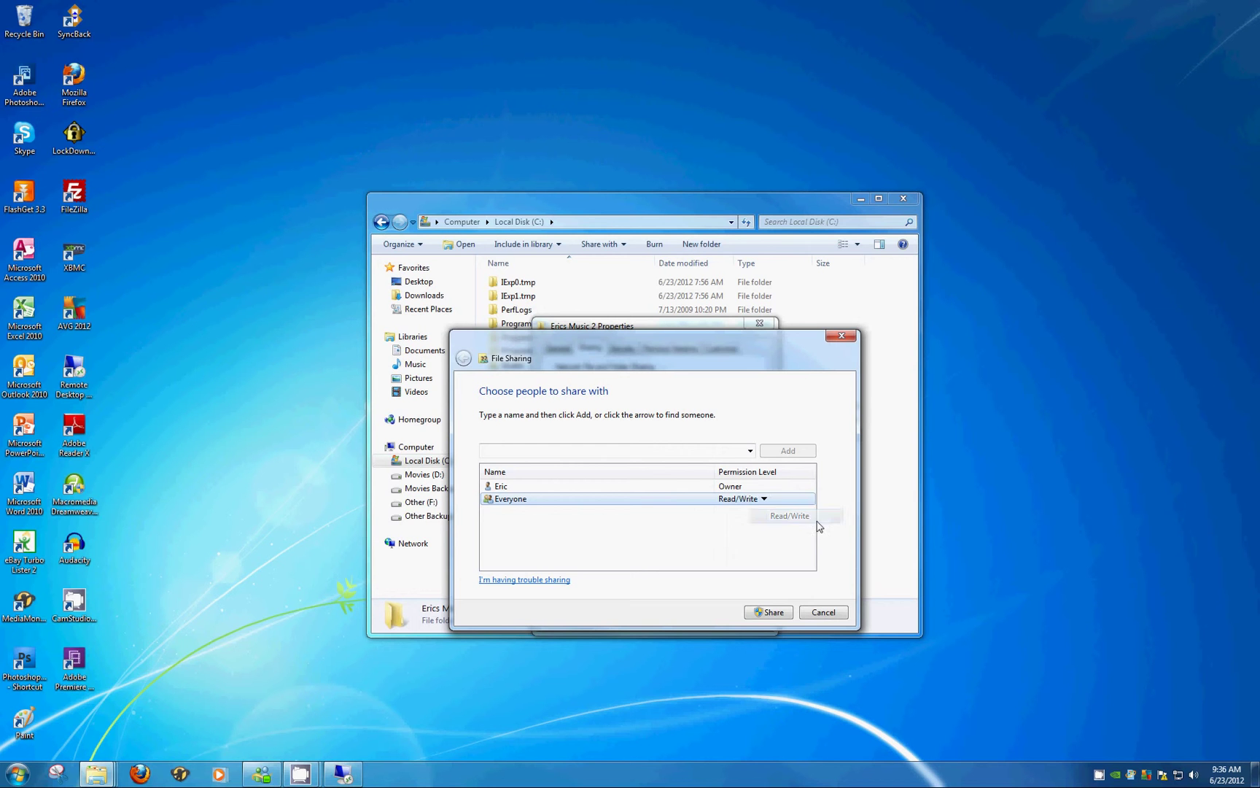
- Share the folder with the chosen permissions and close its properties
left_click(787, 617)
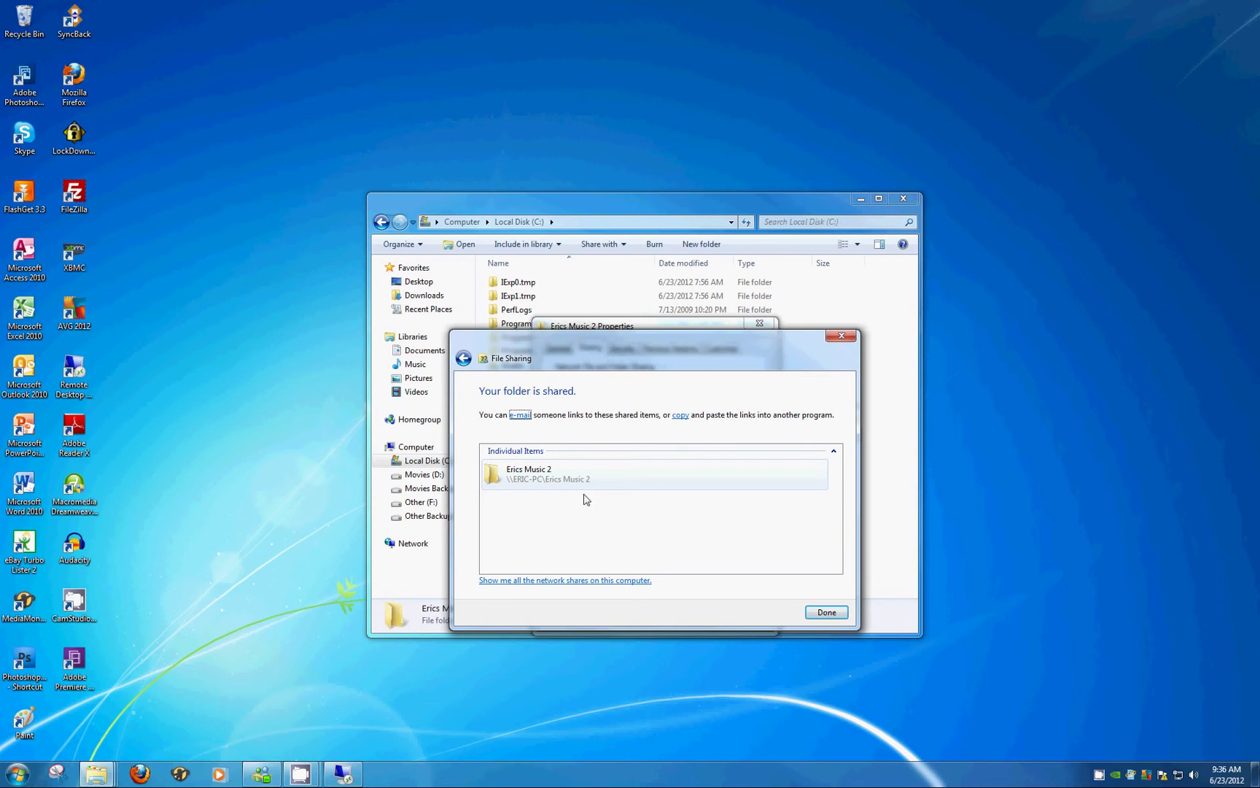
left_click(835, 611)
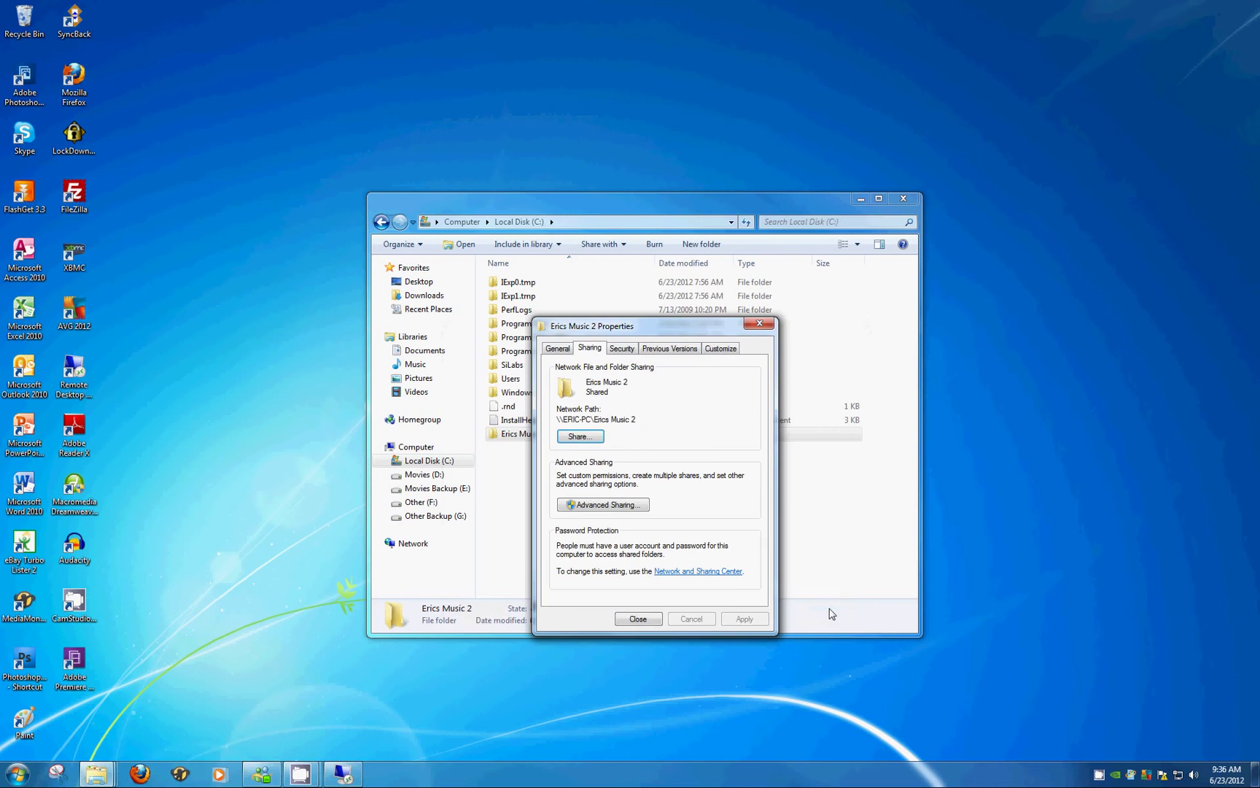
left_click(655, 621)
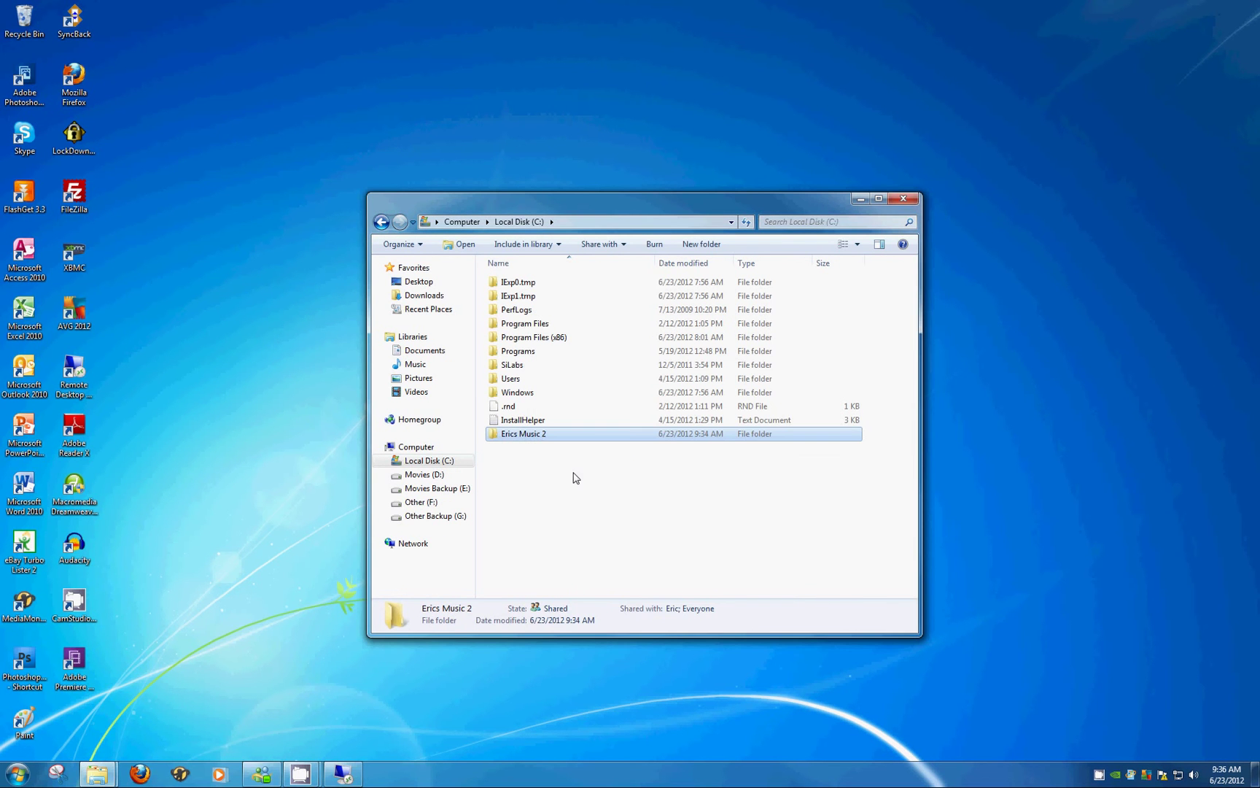
- Open the shared music folder and place the Adele-21 album folder in it
double_click(541, 434)
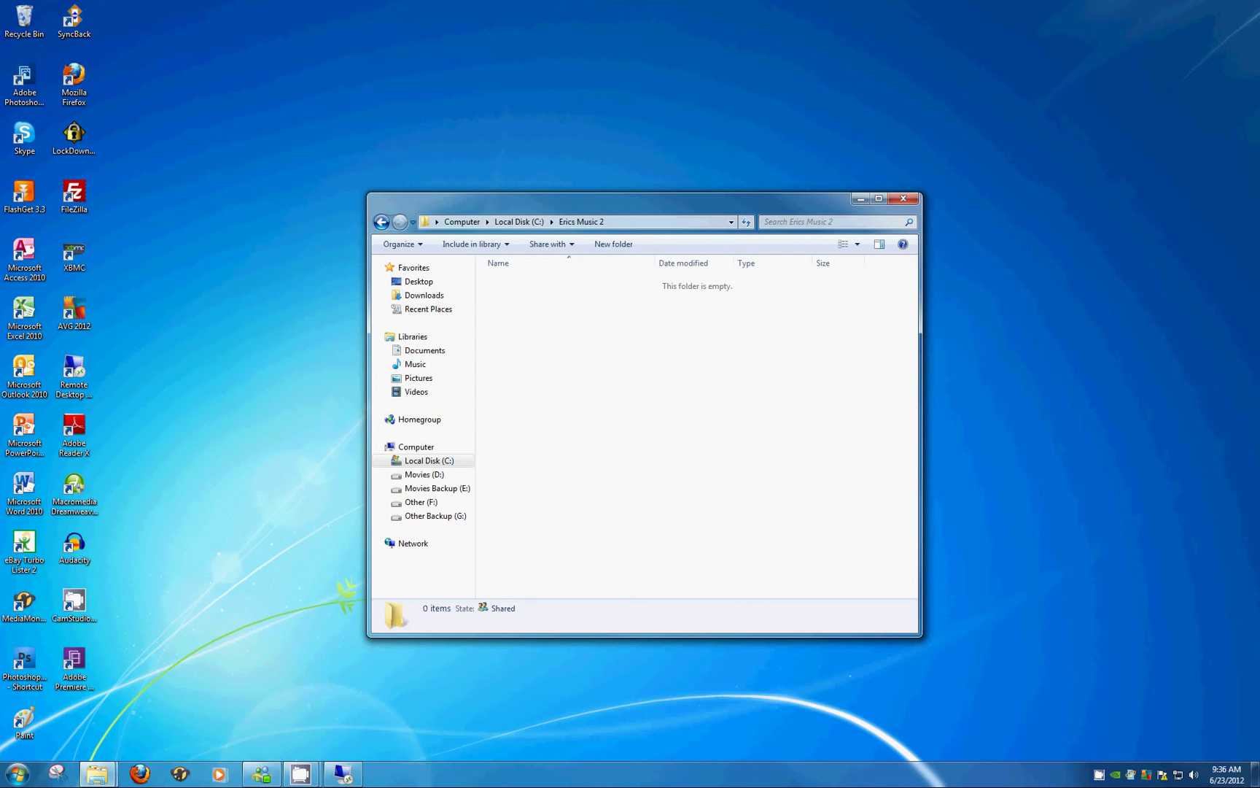
left_click_drag(1259, 533, 735, 452)
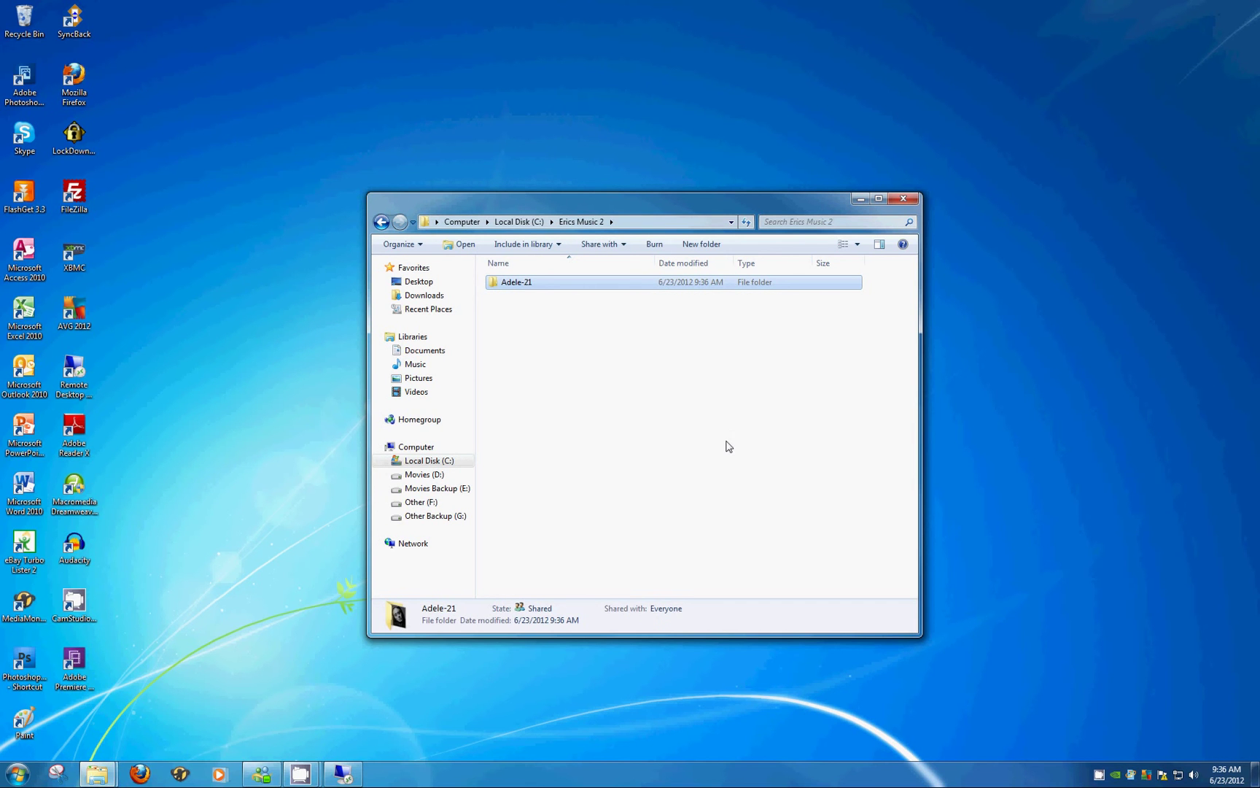
left_click(572, 384)
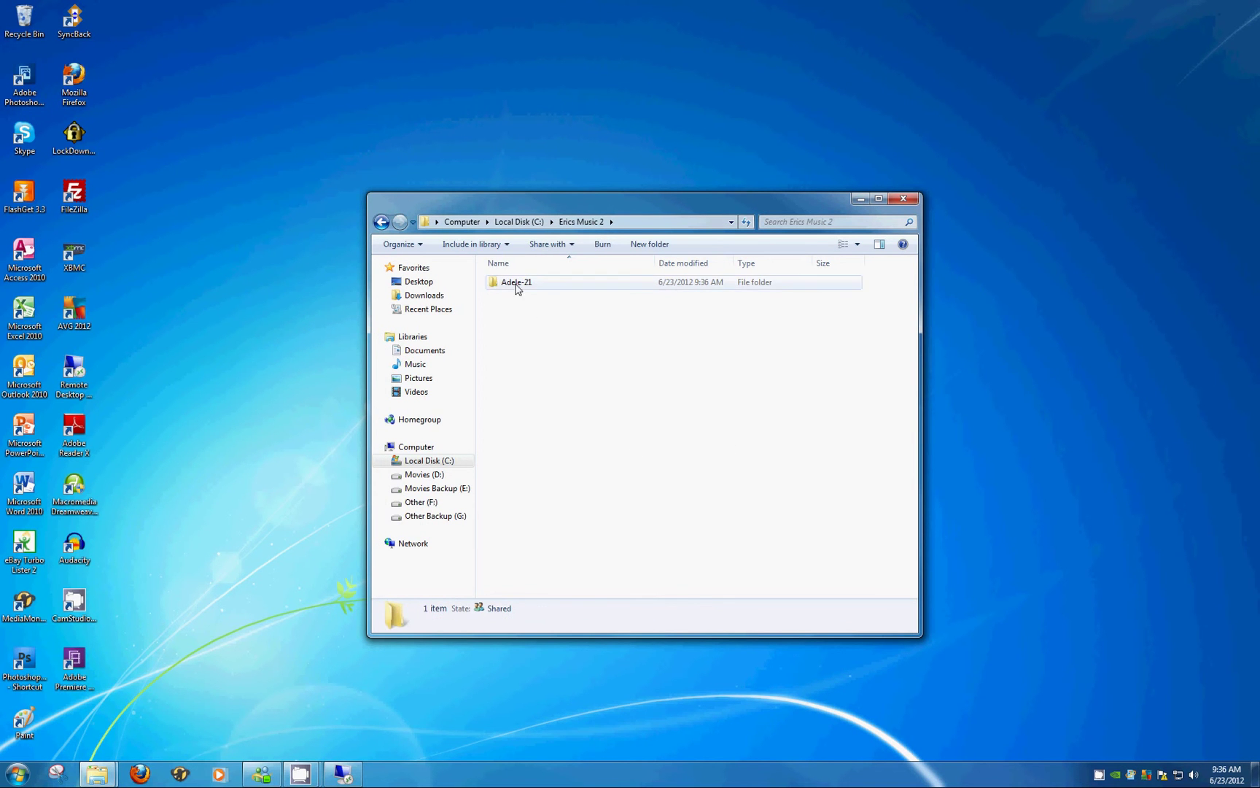
- Check the tracks inside the Adele-21 album folder, return to the shared music folder and close its window
double_click(516, 285)
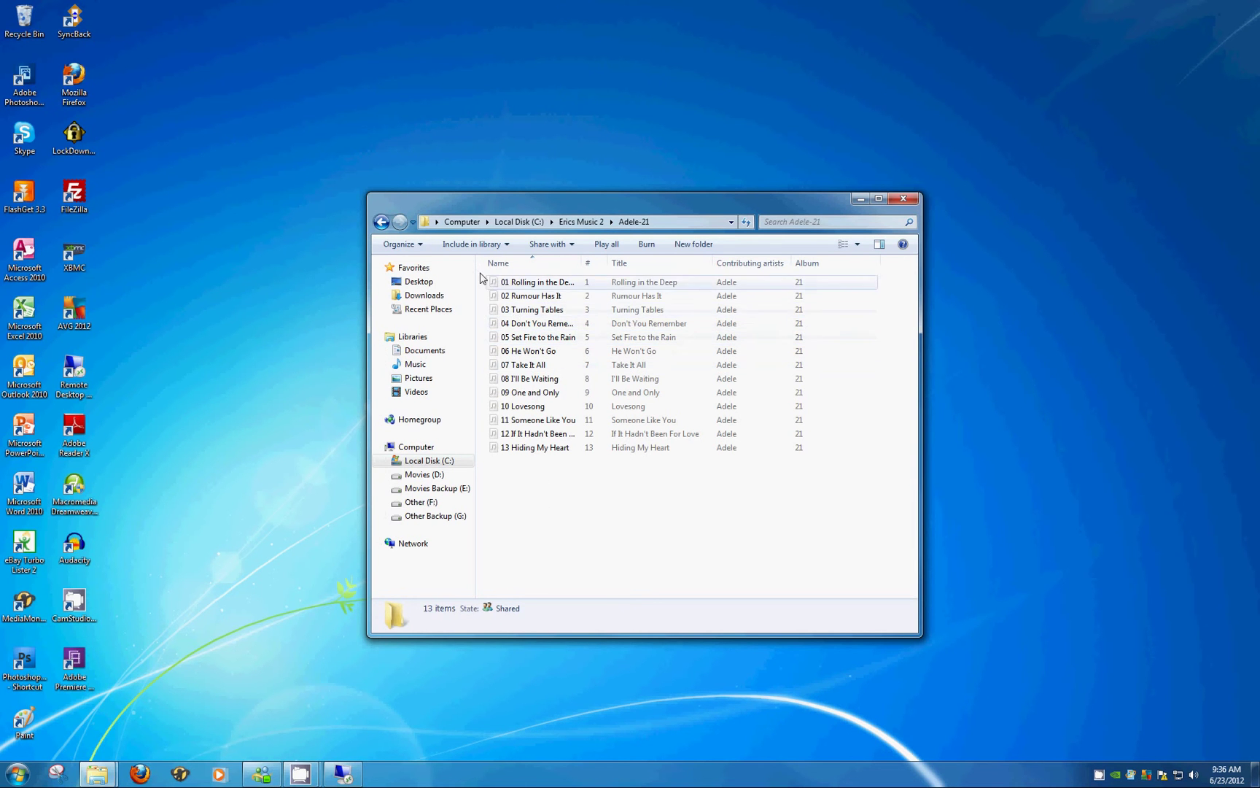
left_click(381, 223)
left_click(380, 226)
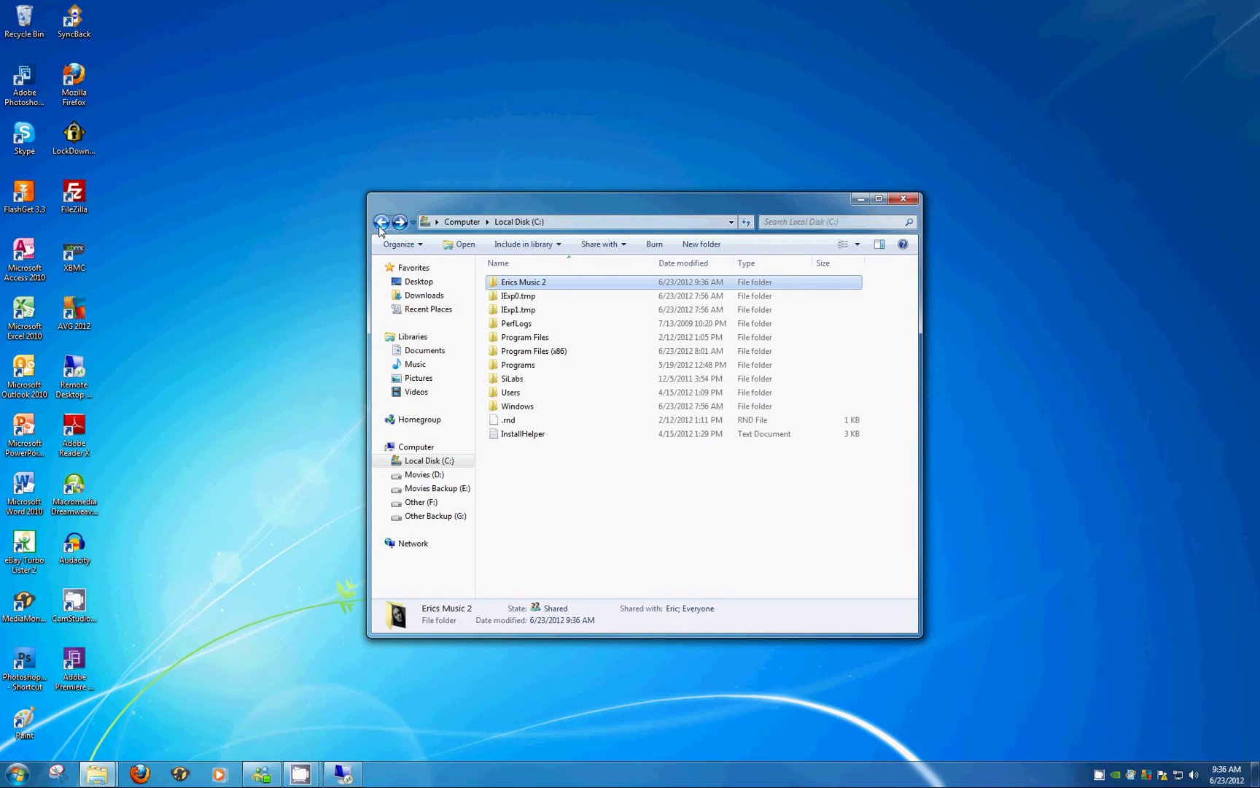
double_click(560, 287)
left_click(560, 287)
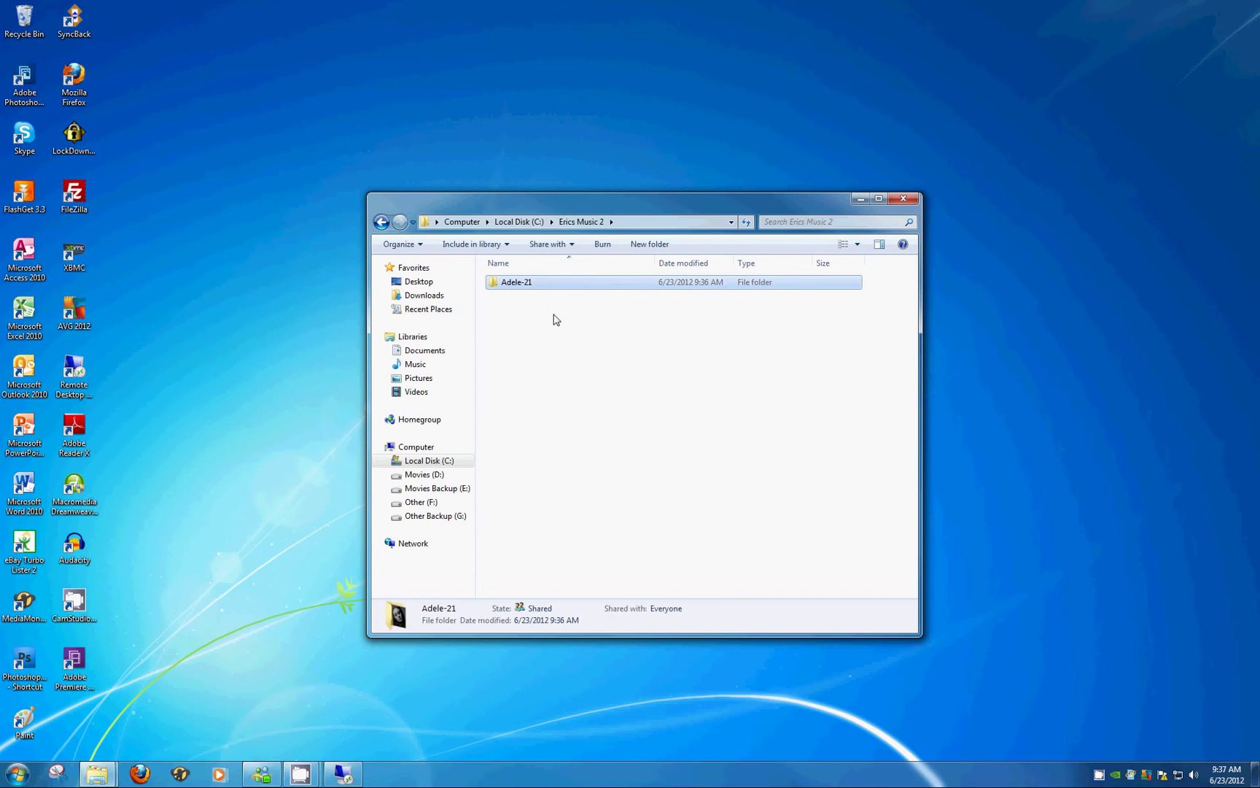
left_click(560, 467)
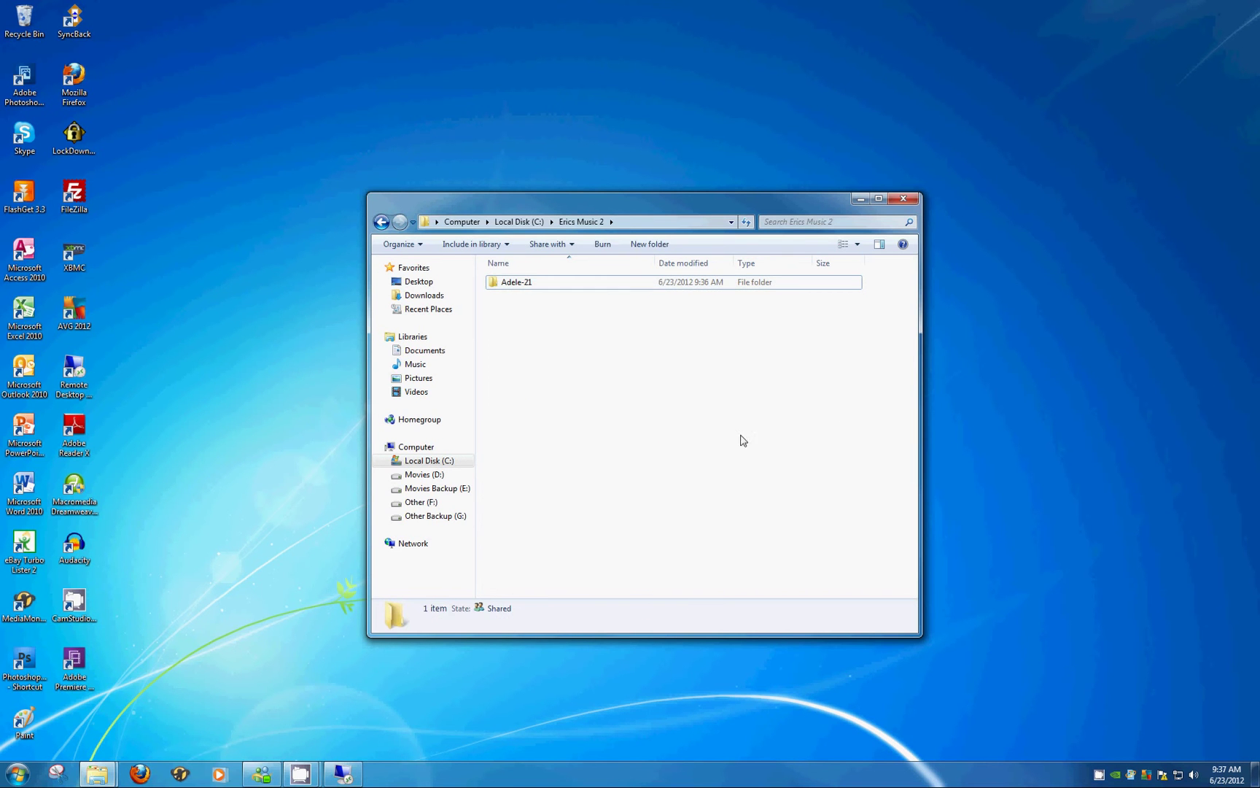
left_click(901, 200)
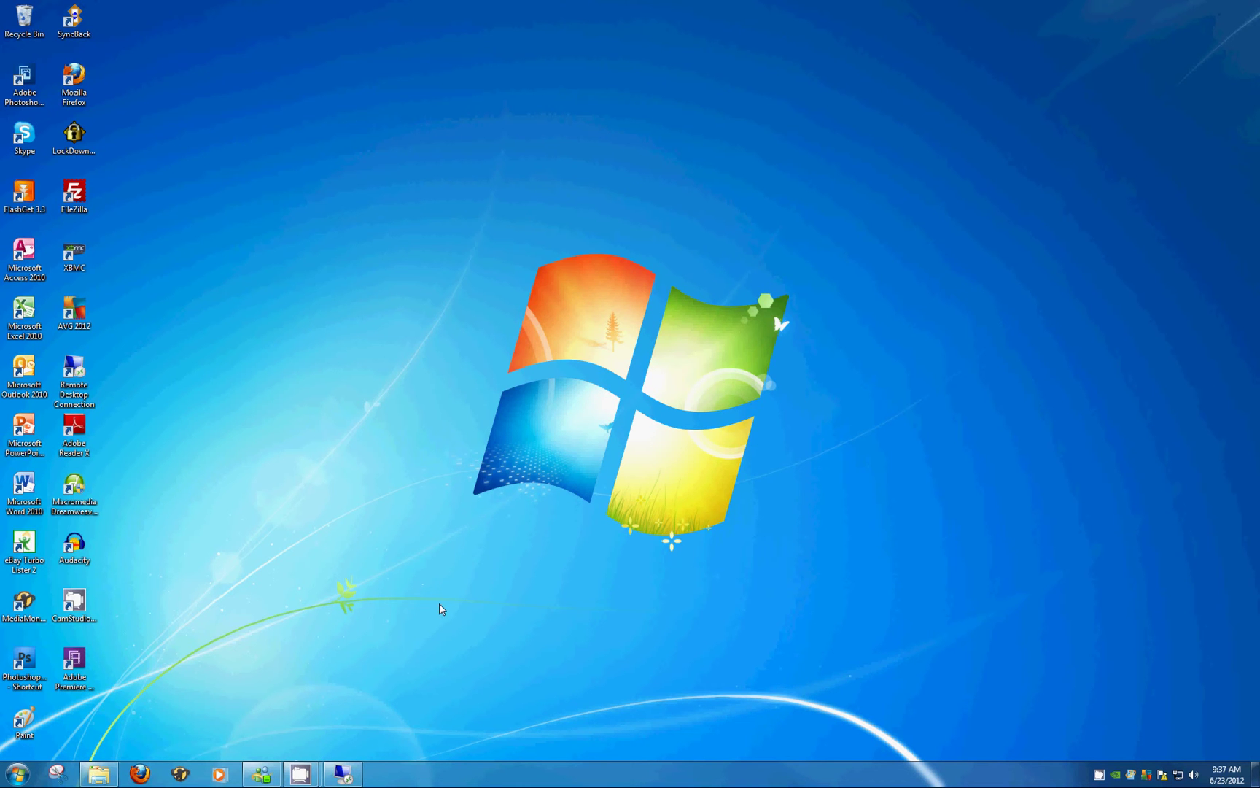
- Switch to the Remote Desktop Connection window of the second PC and reposition it on the desktop
left_click(358, 777)
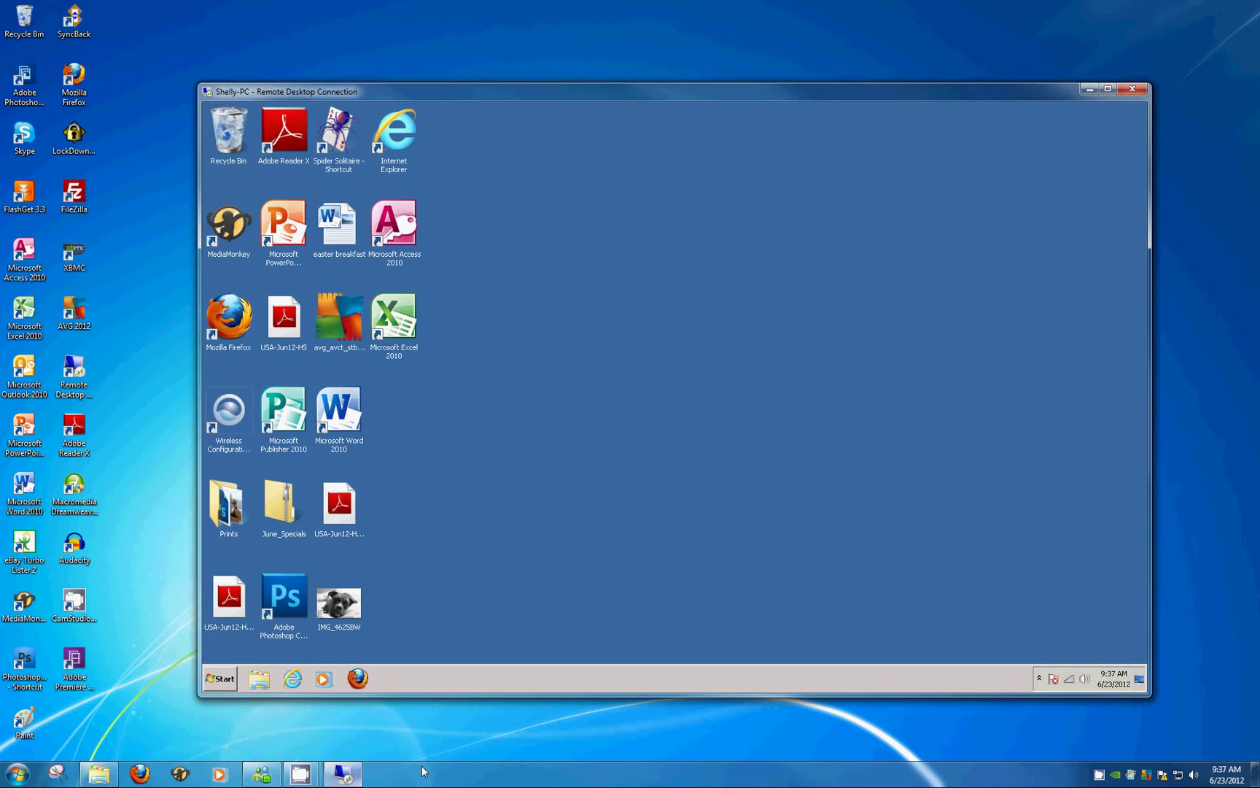
left_click_drag(701, 97, 672, 86)
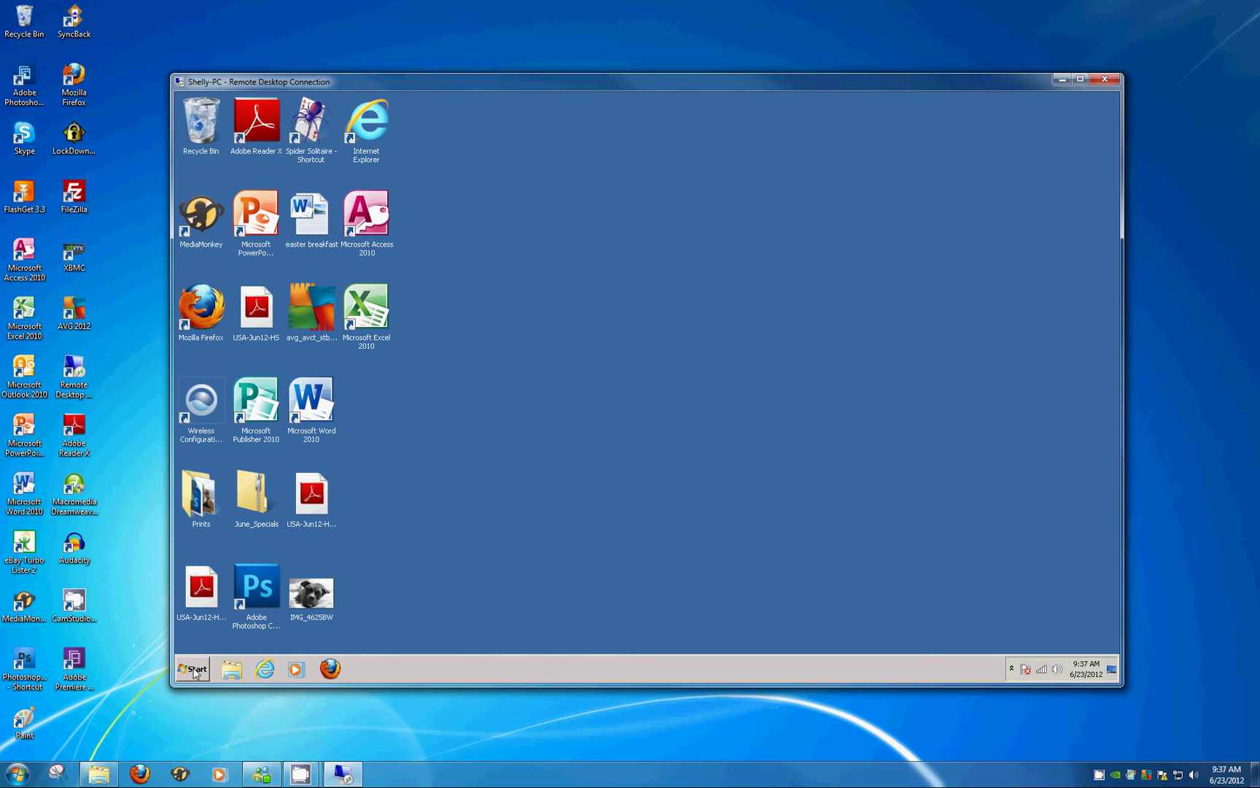
left_click_drag(660, 87, 675, 111)
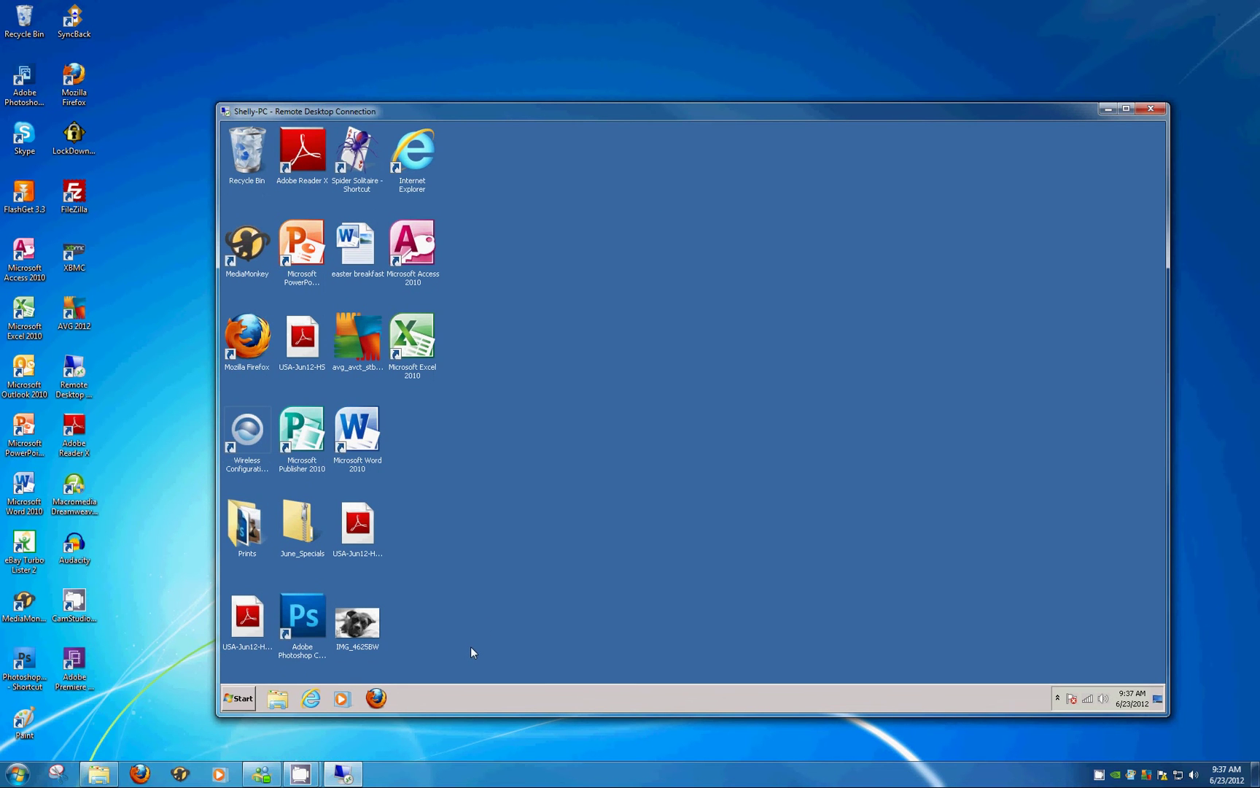
- Start mapping a network drive for Computer on the remote PC and set the drive letter to M:
left_click(246, 698)
left_click(245, 700)
left_click(246, 702)
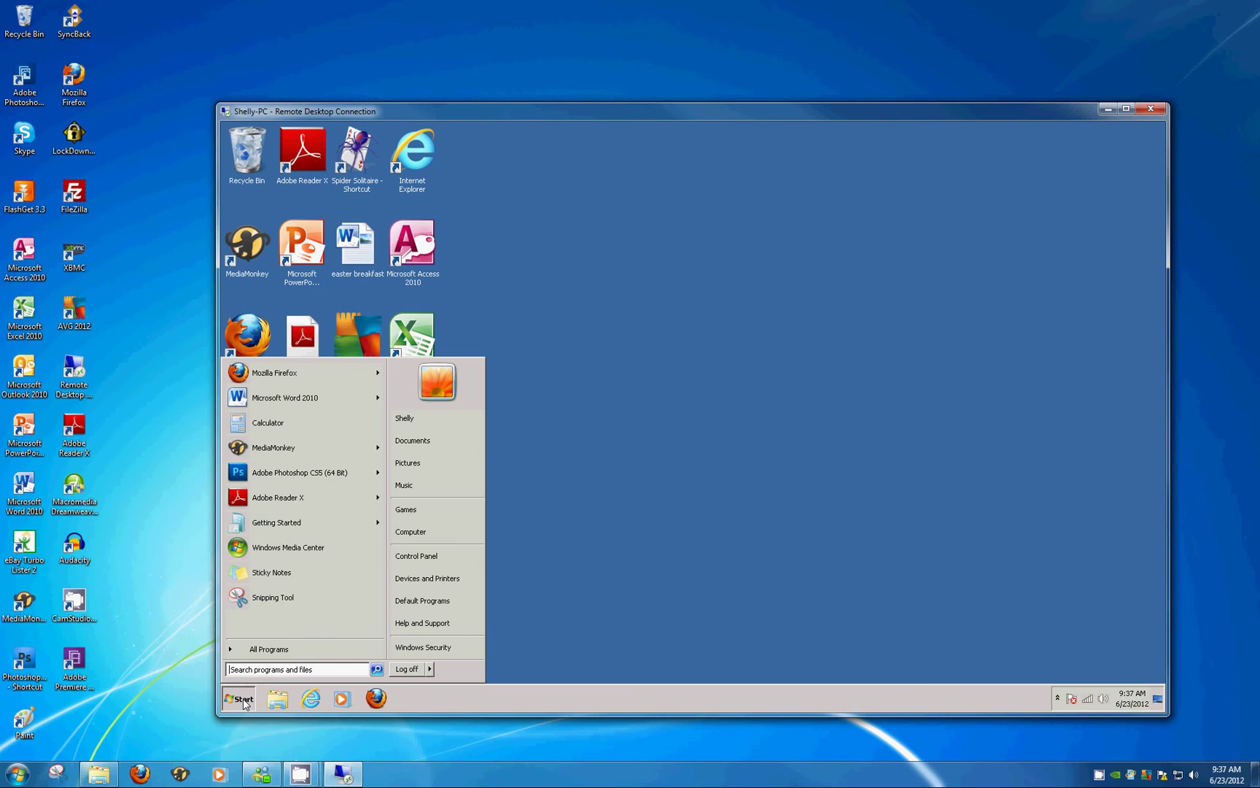
right_click(448, 535)
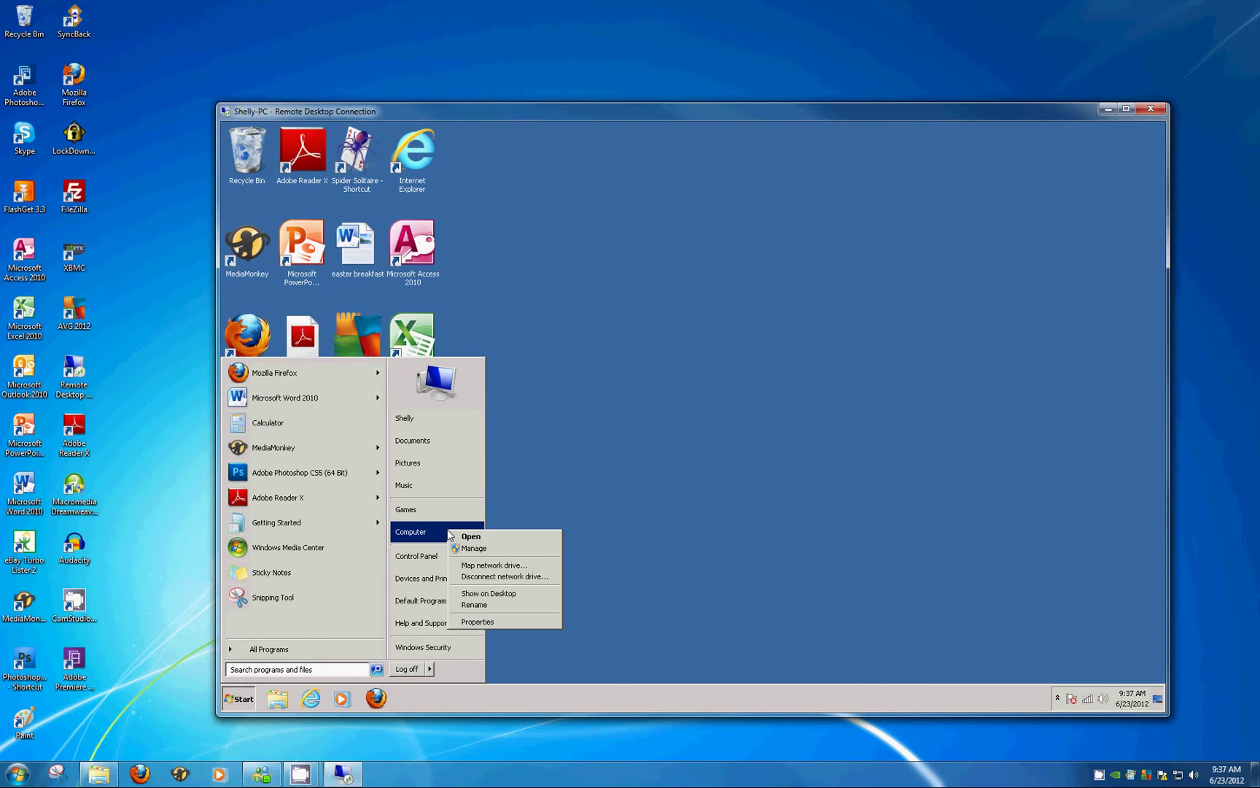
left_click(544, 573)
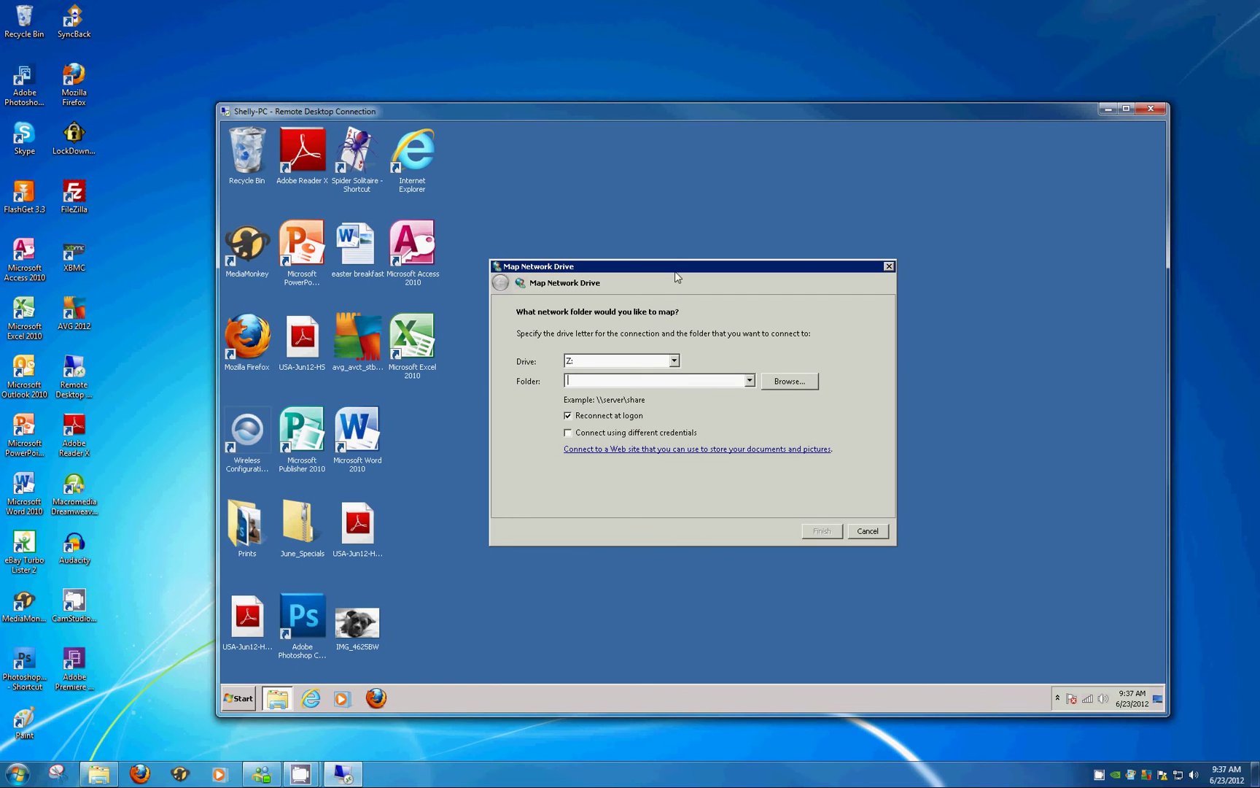
left_click_drag(675, 268, 671, 284)
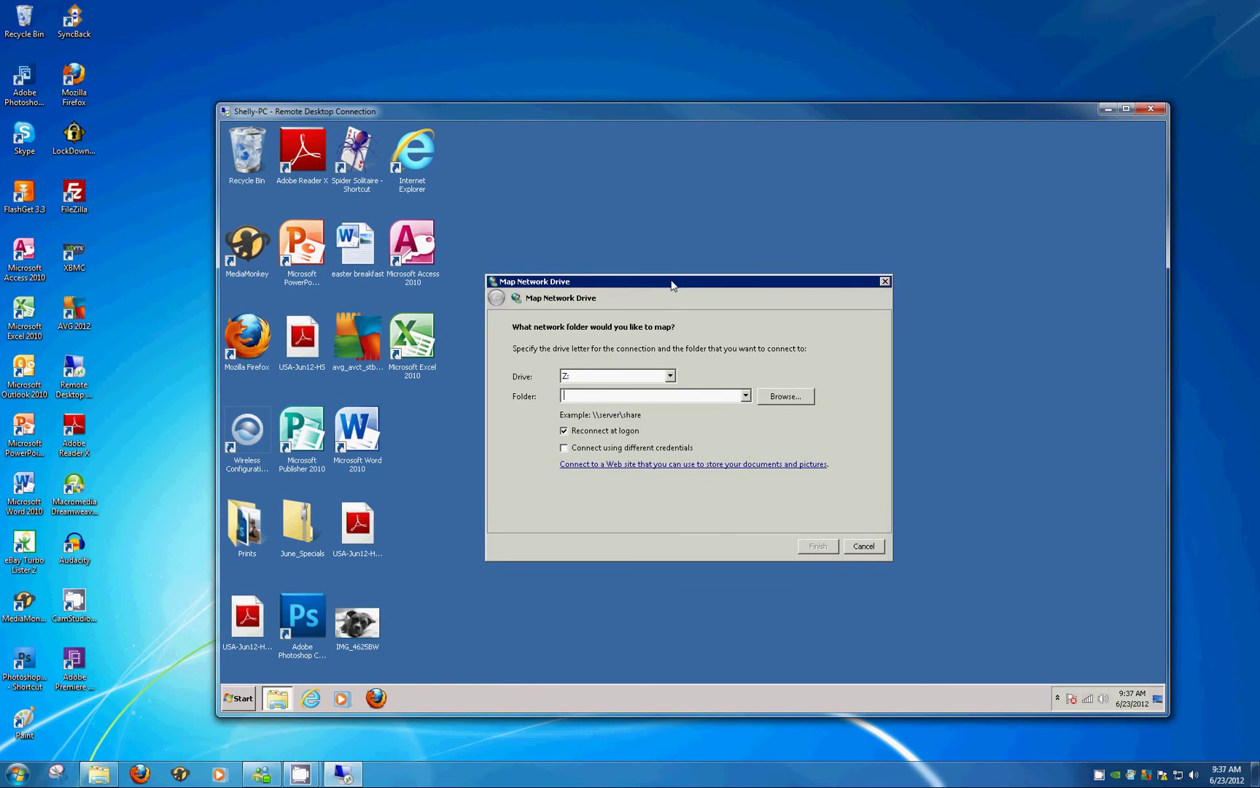
left_click(669, 375)
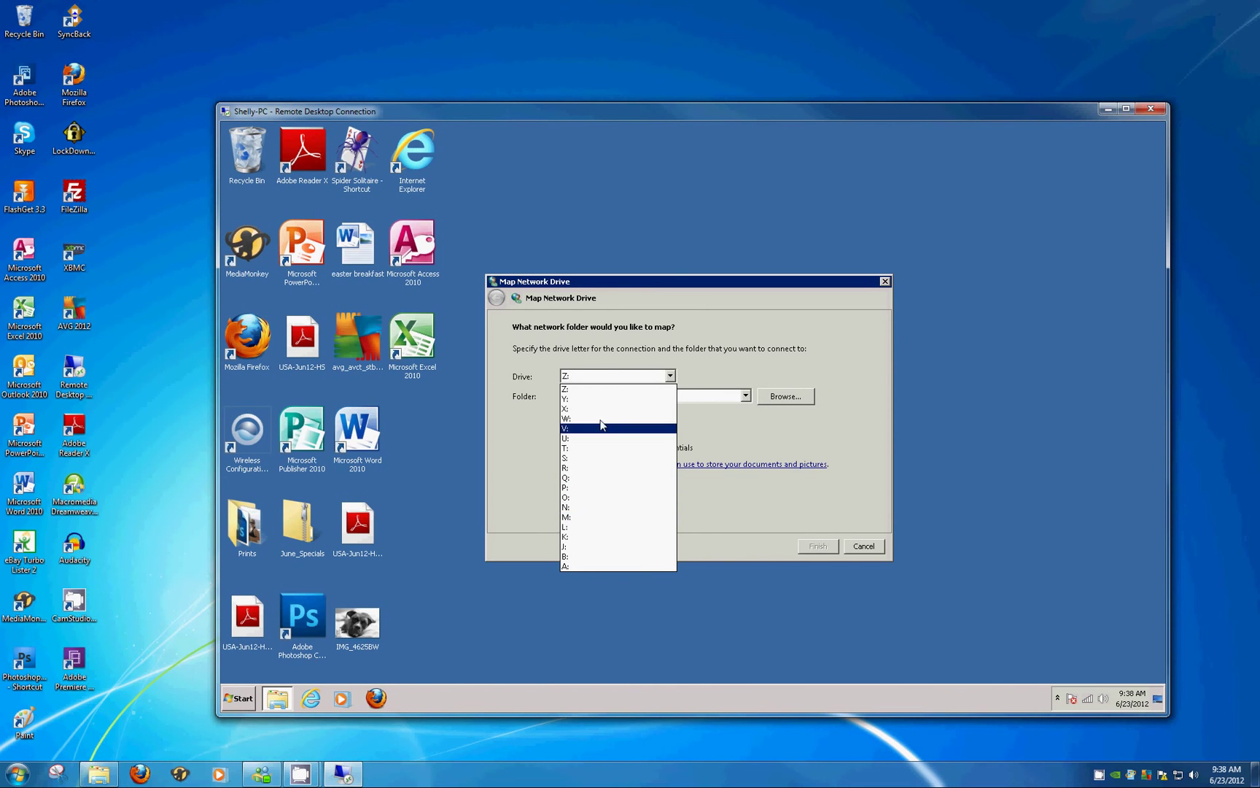
left_click(593, 518)
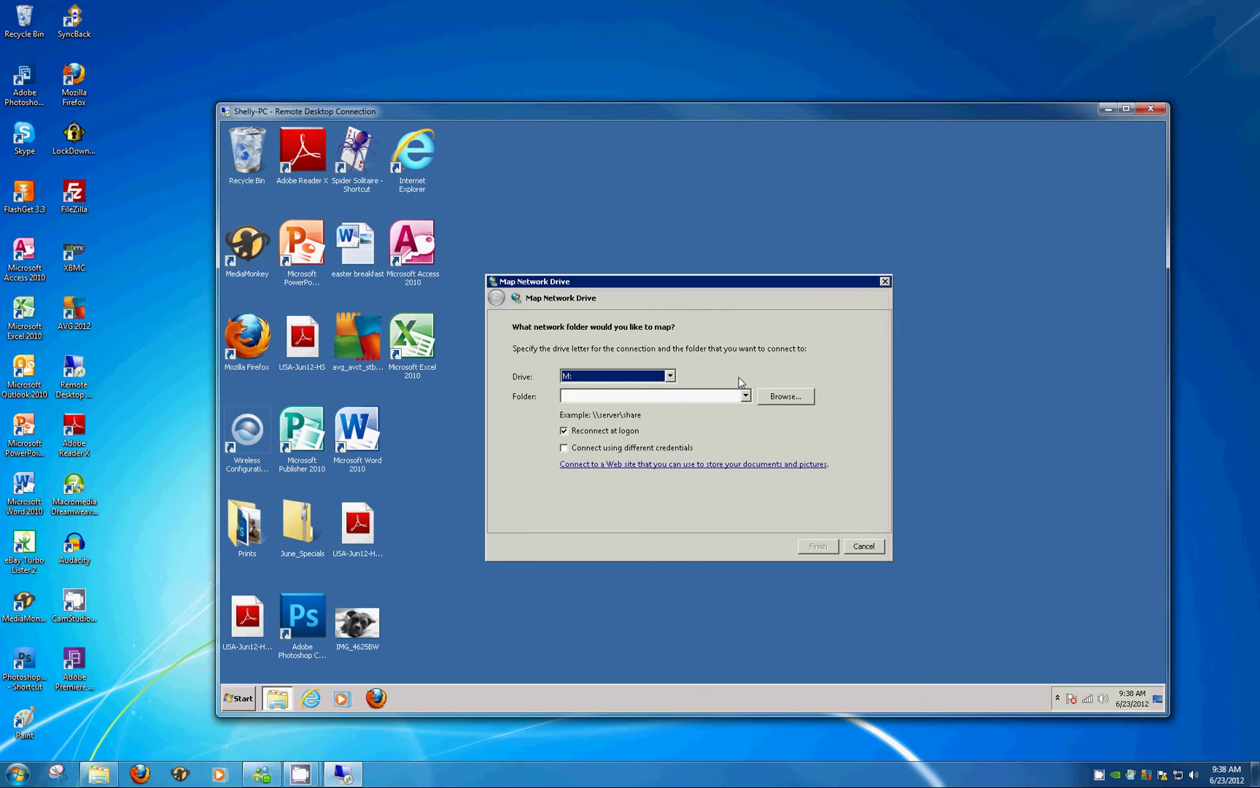
- Select the shared music folder on the first PC as the network folder and finish mapping the drive
left_click(811, 396)
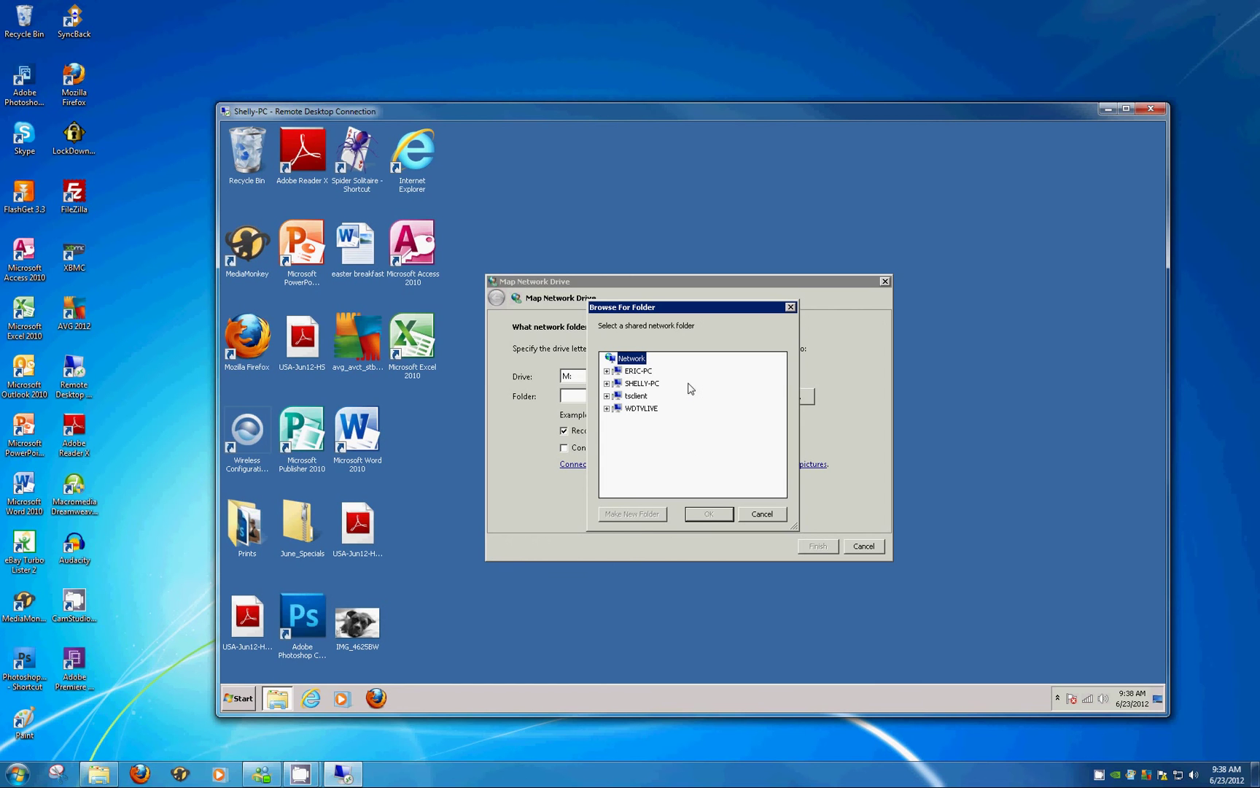
left_click(607, 371)
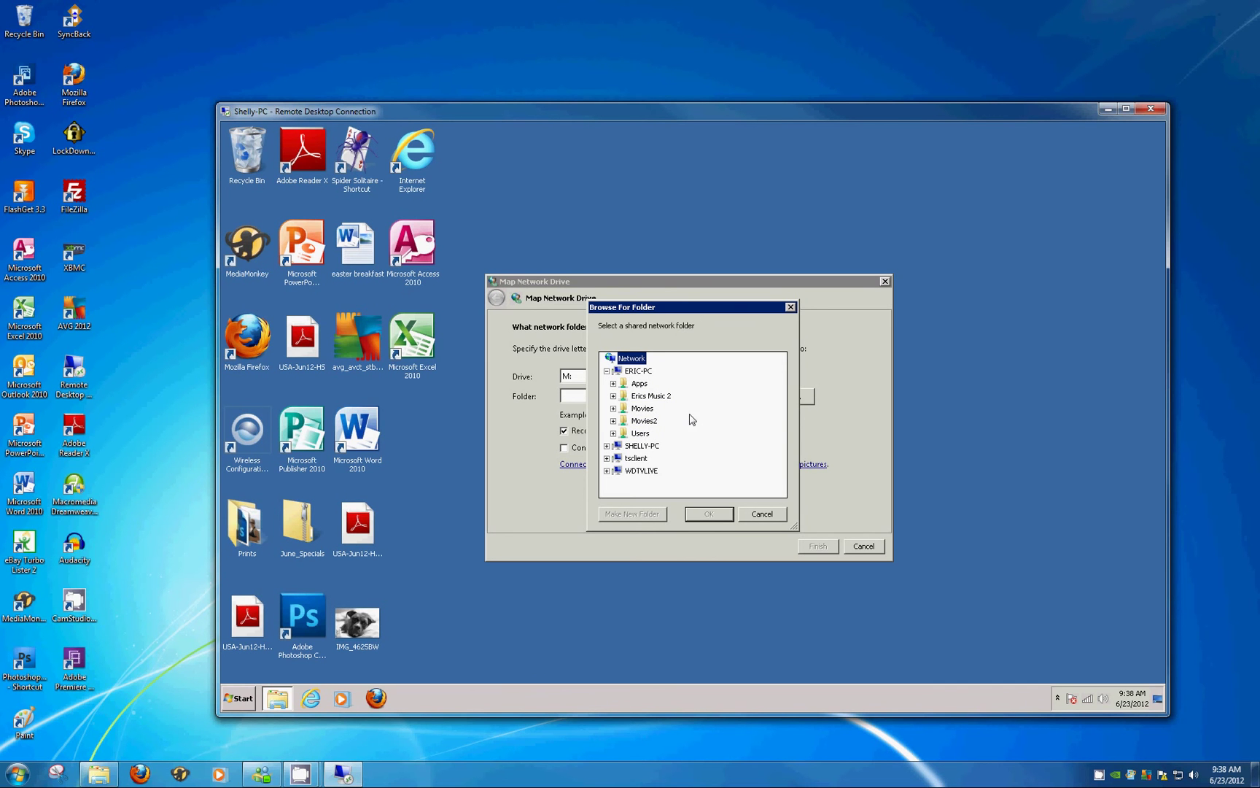
double_click(653, 396)
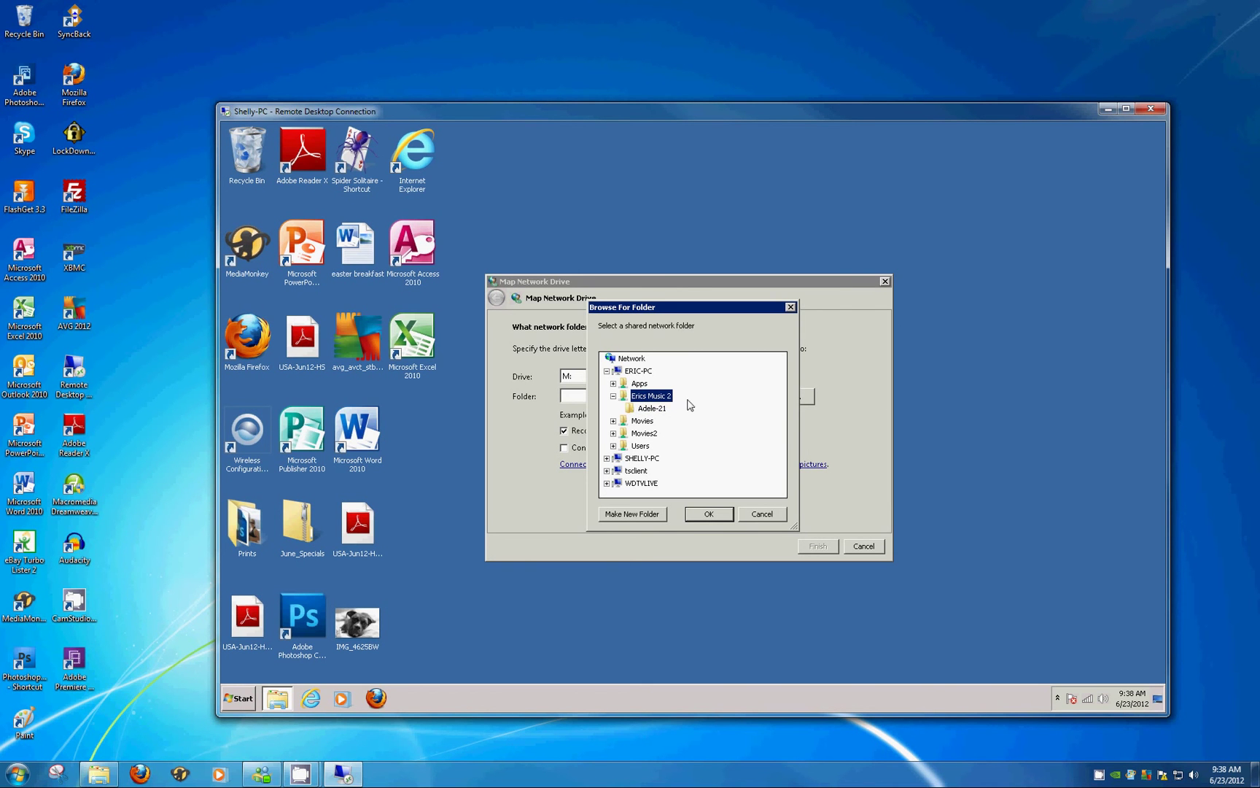
left_click(711, 514)
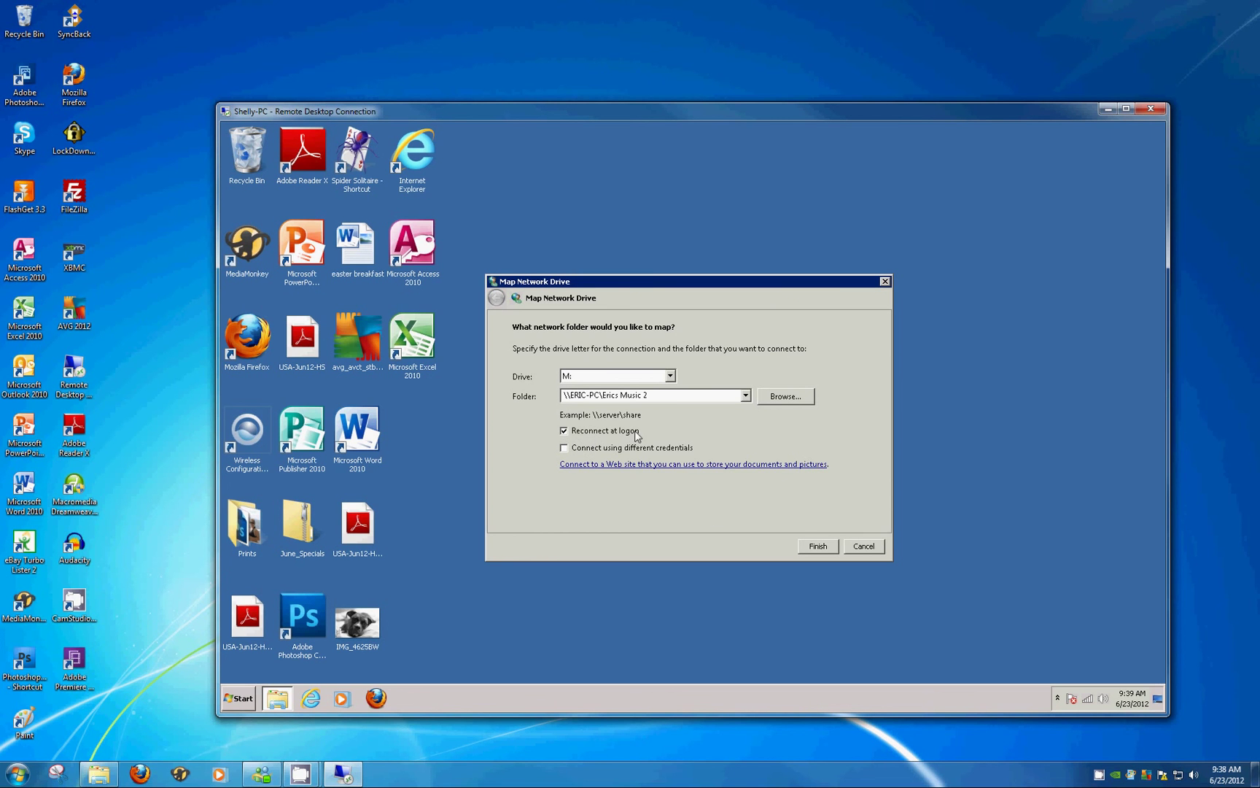
left_click(564, 431)
left_click(835, 548)
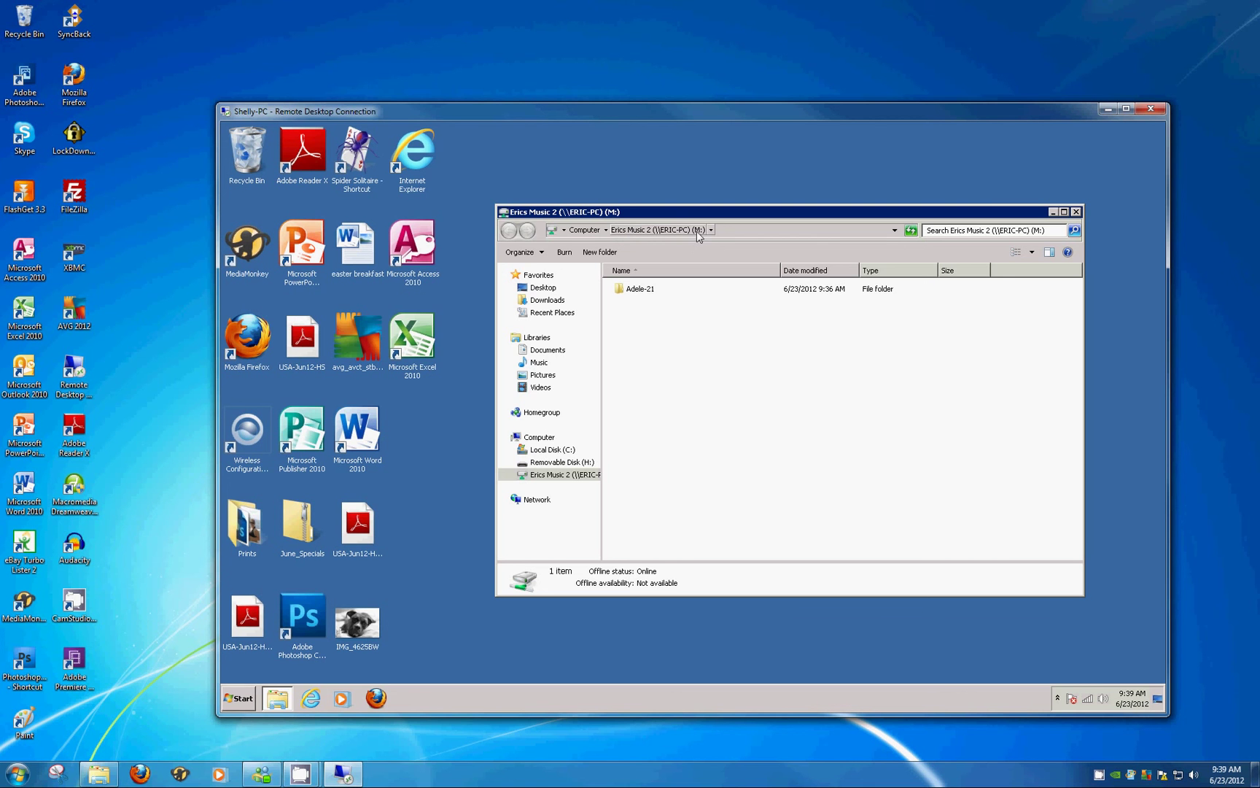
- Check the tracks of the Adele-21 folder on the mapped drive, go back and close the window
double_click(642, 289)
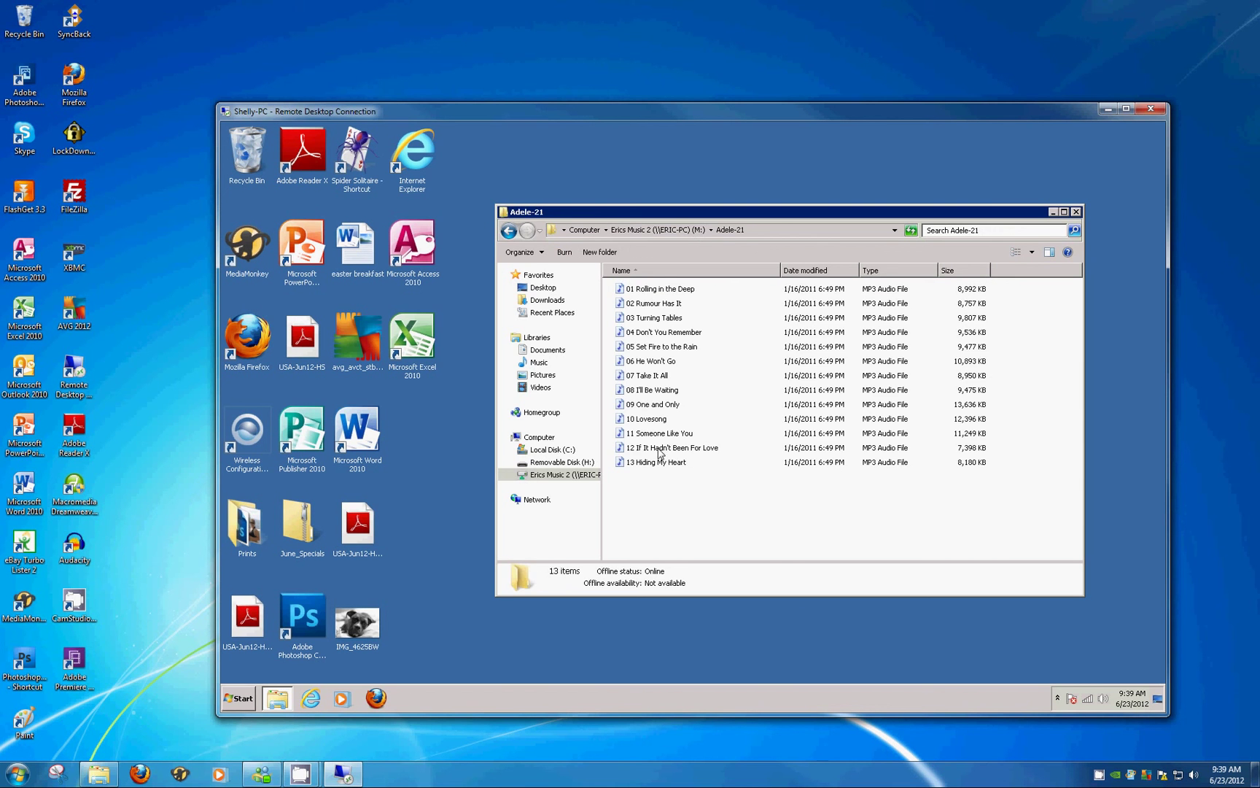
left_click(508, 230)
double_click(649, 292)
left_click(509, 230)
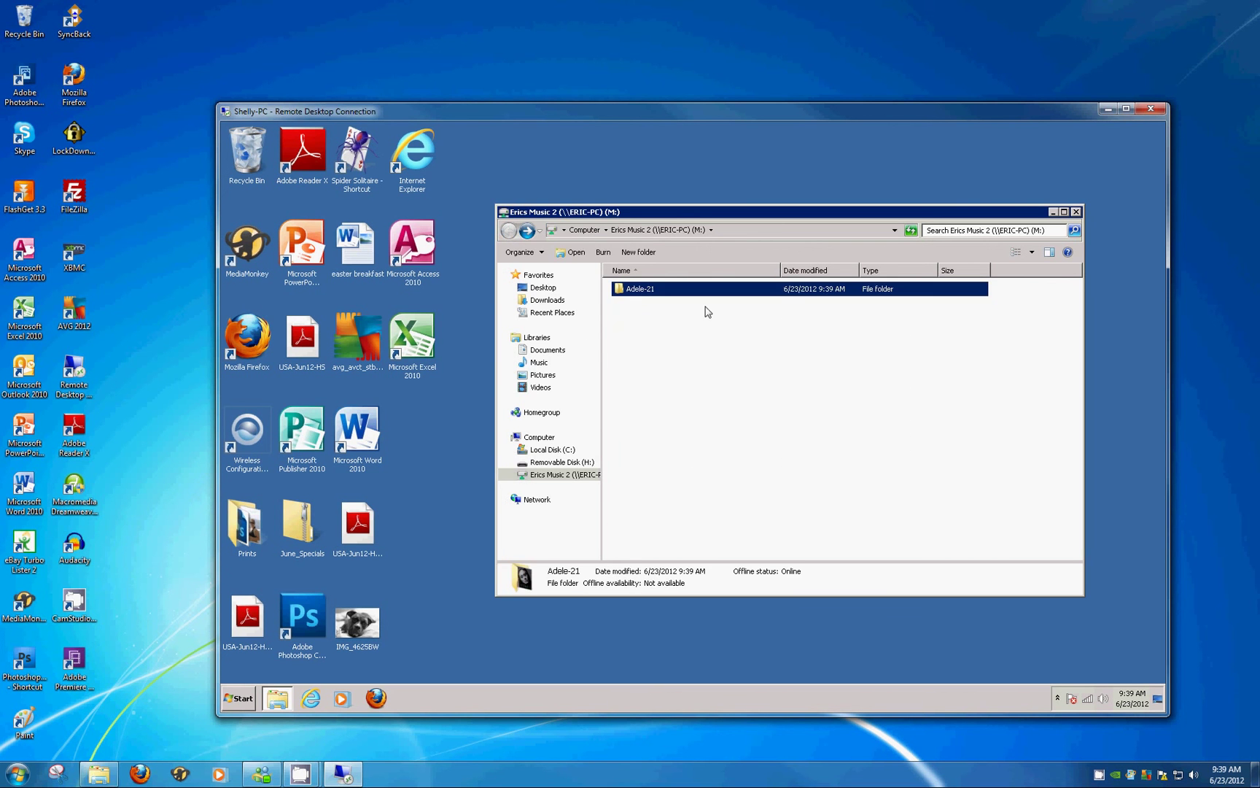
left_click(1076, 212)
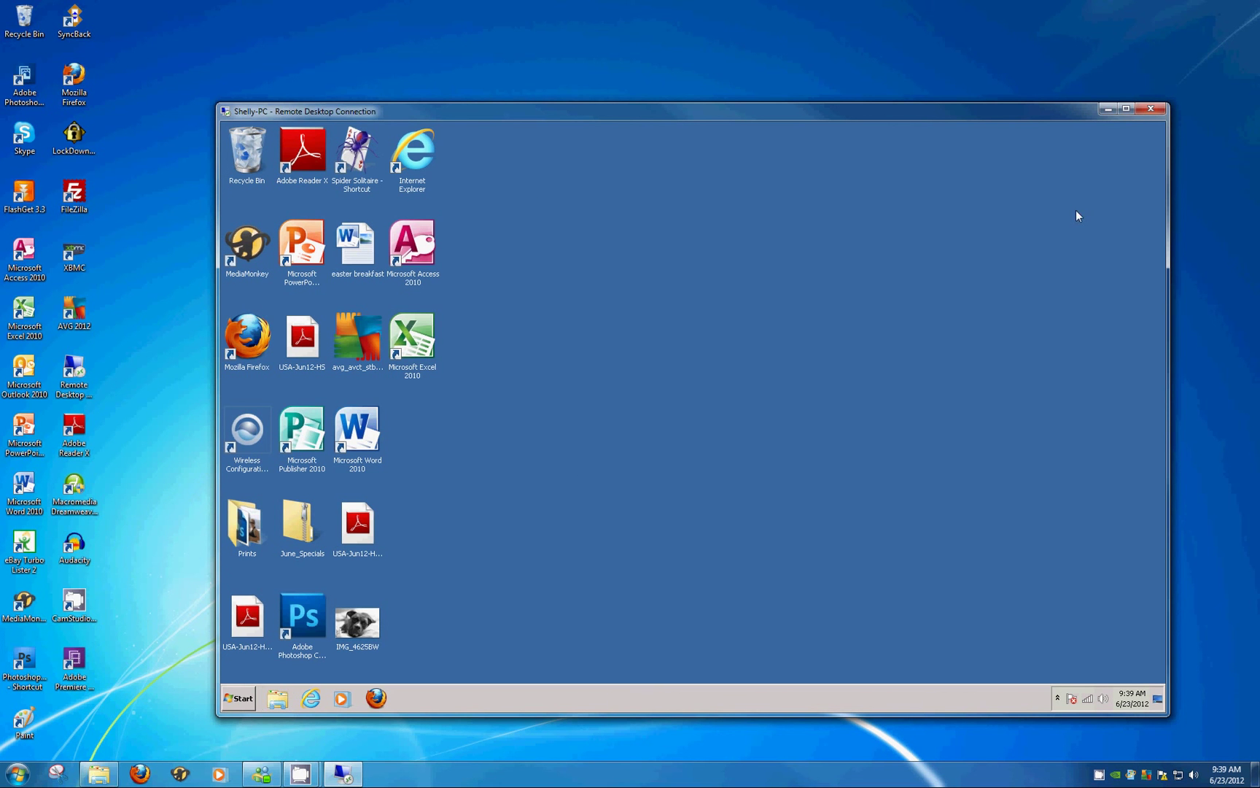
- Open Computer on the remote PC, create a desktop shortcut to the mapped M: drive and close the window
left_click(242, 698)
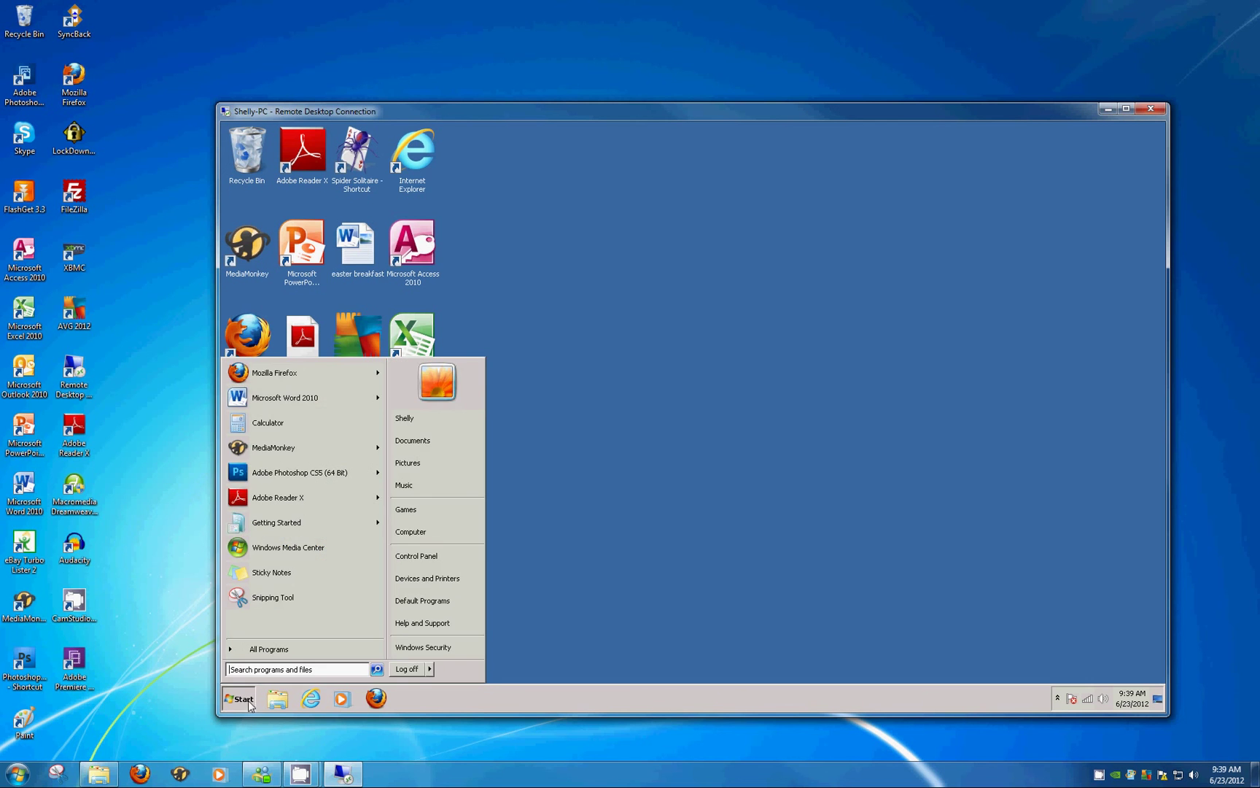
left_click(462, 536)
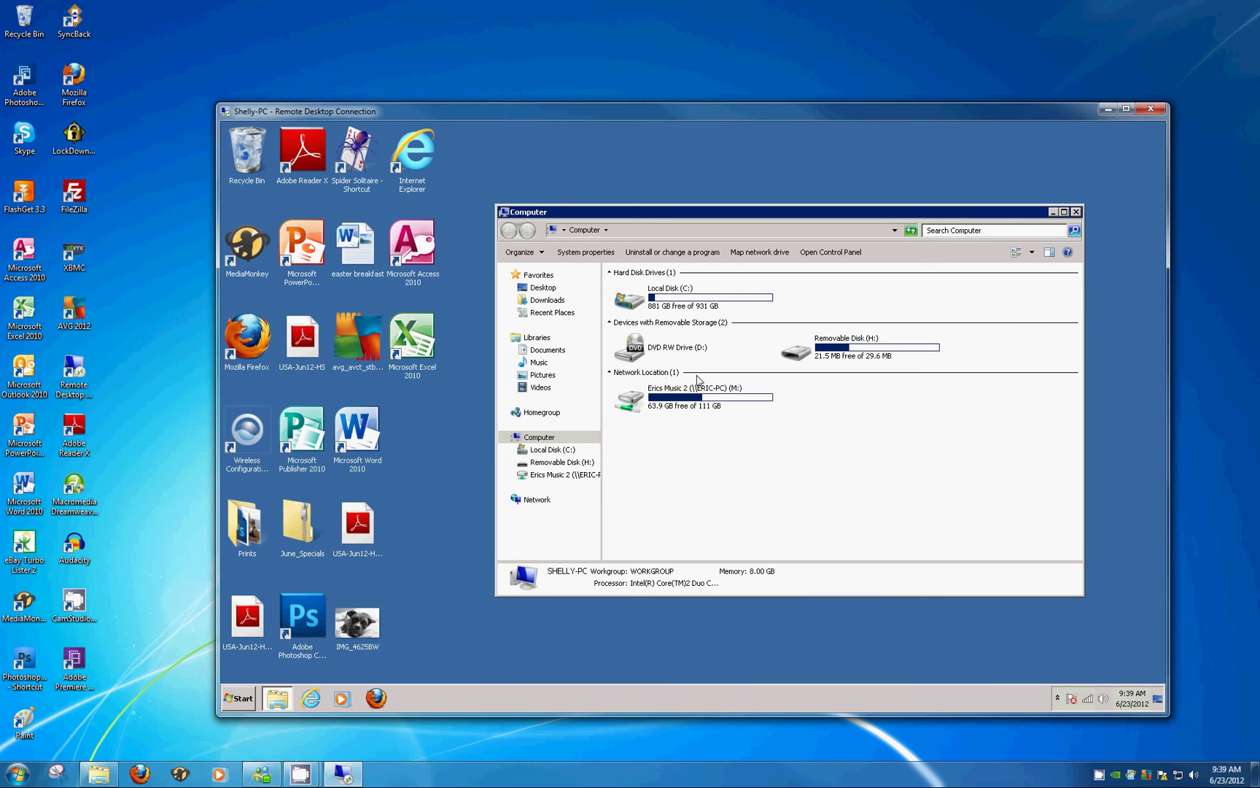
left_click(667, 411)
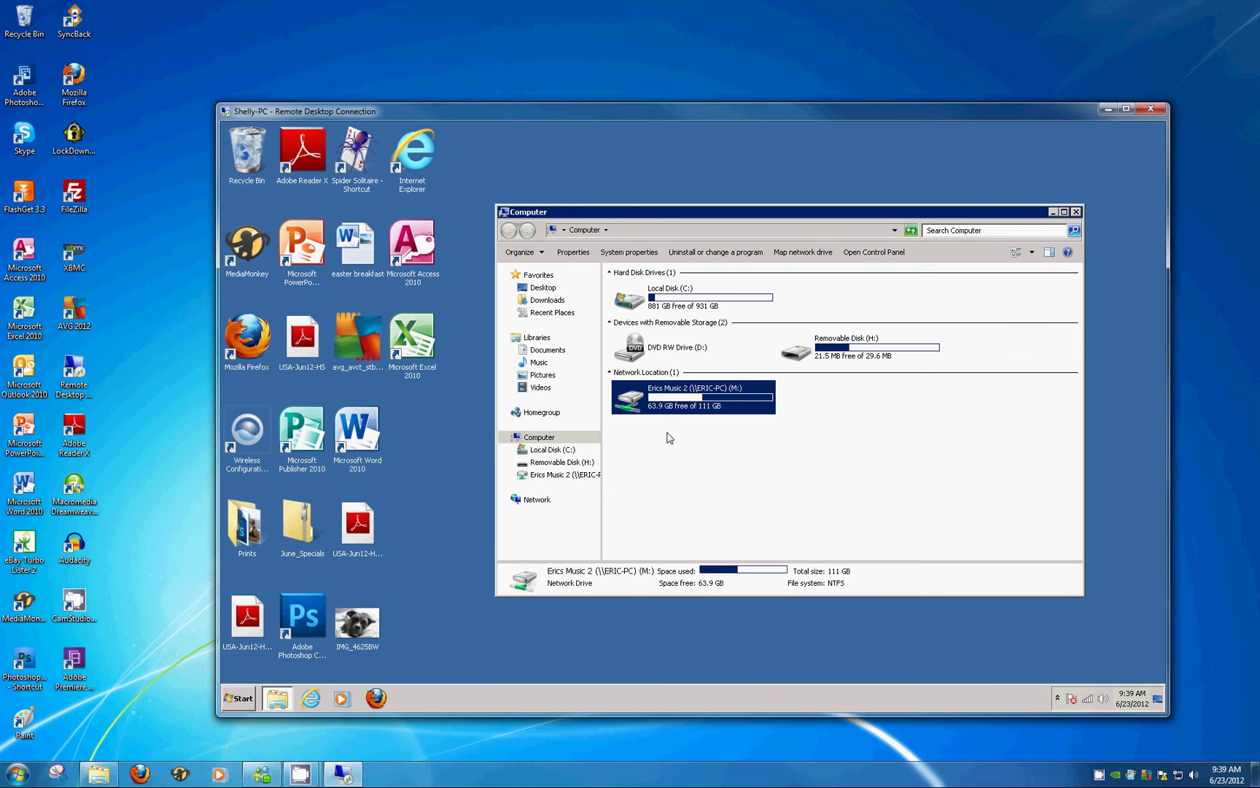
left_click(669, 438)
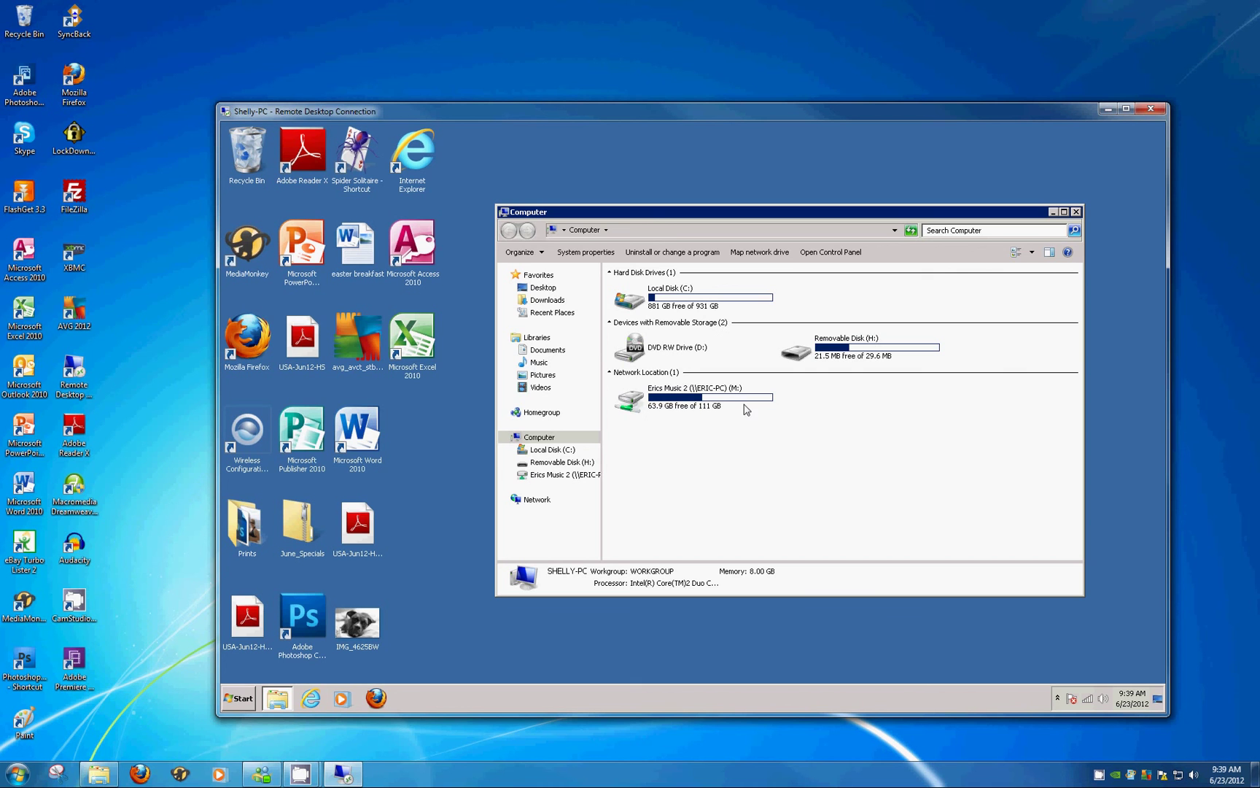
mouse_move(728, 399)
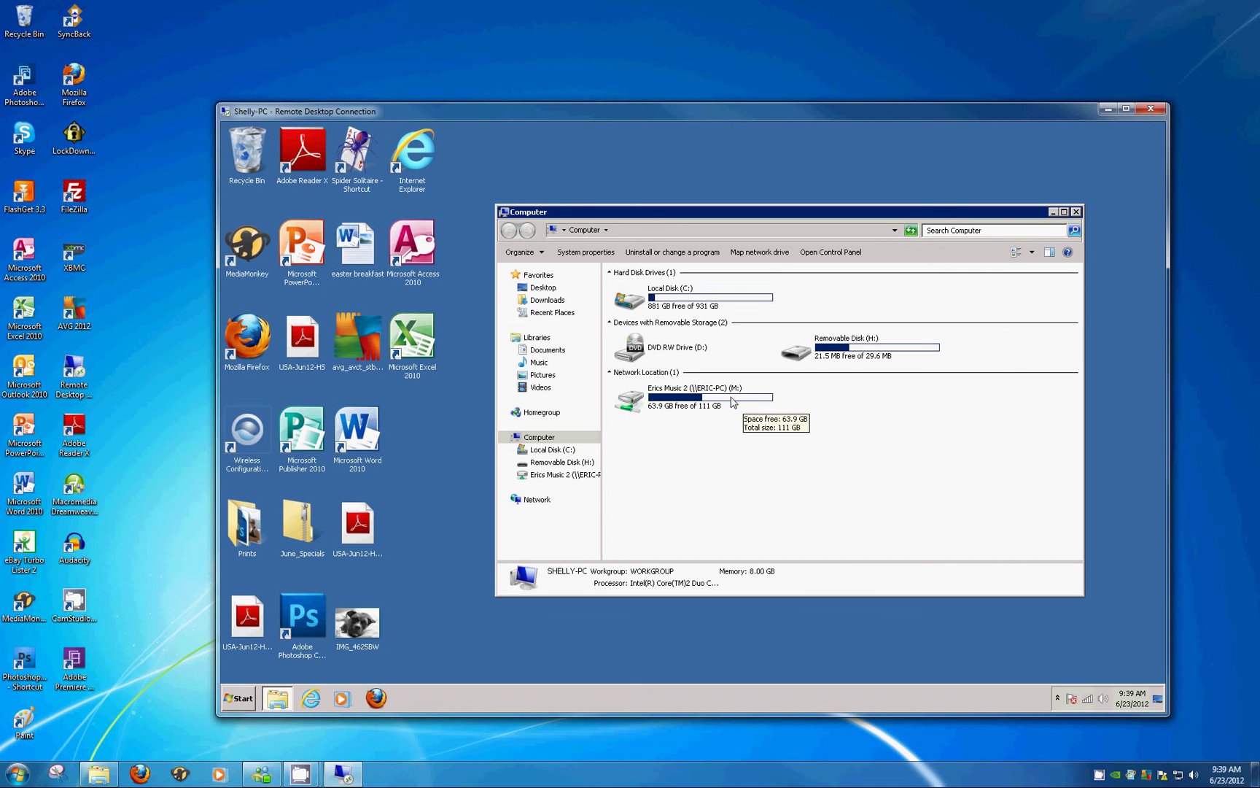
right_click(731, 399)
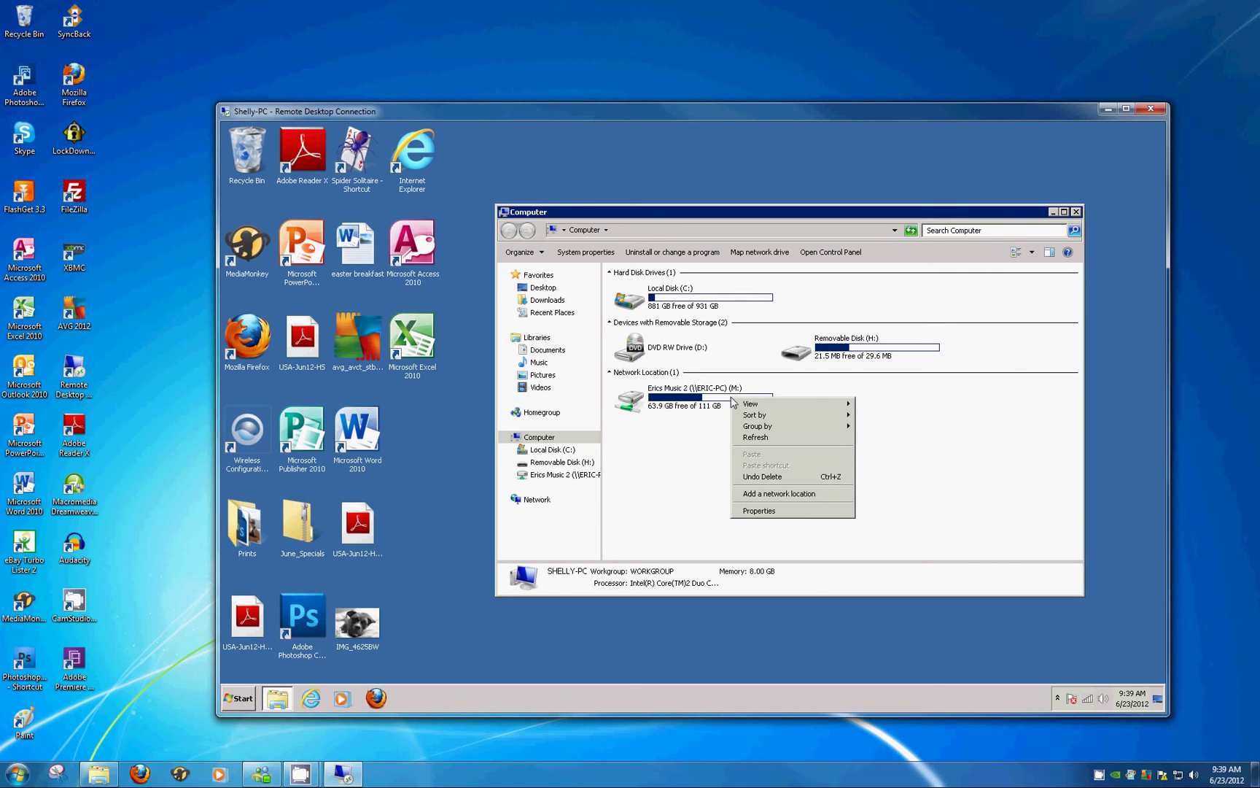
left_click(704, 402)
right_click(702, 401)
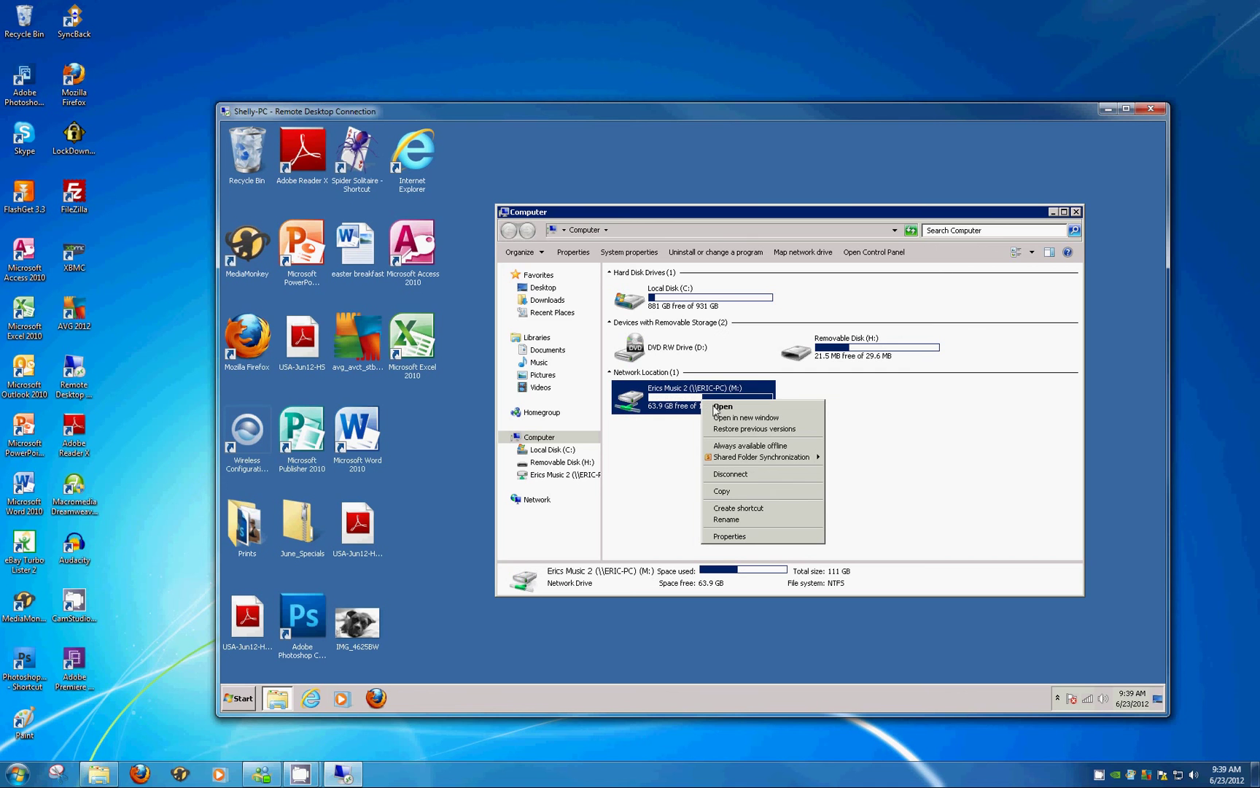
left_click(779, 510)
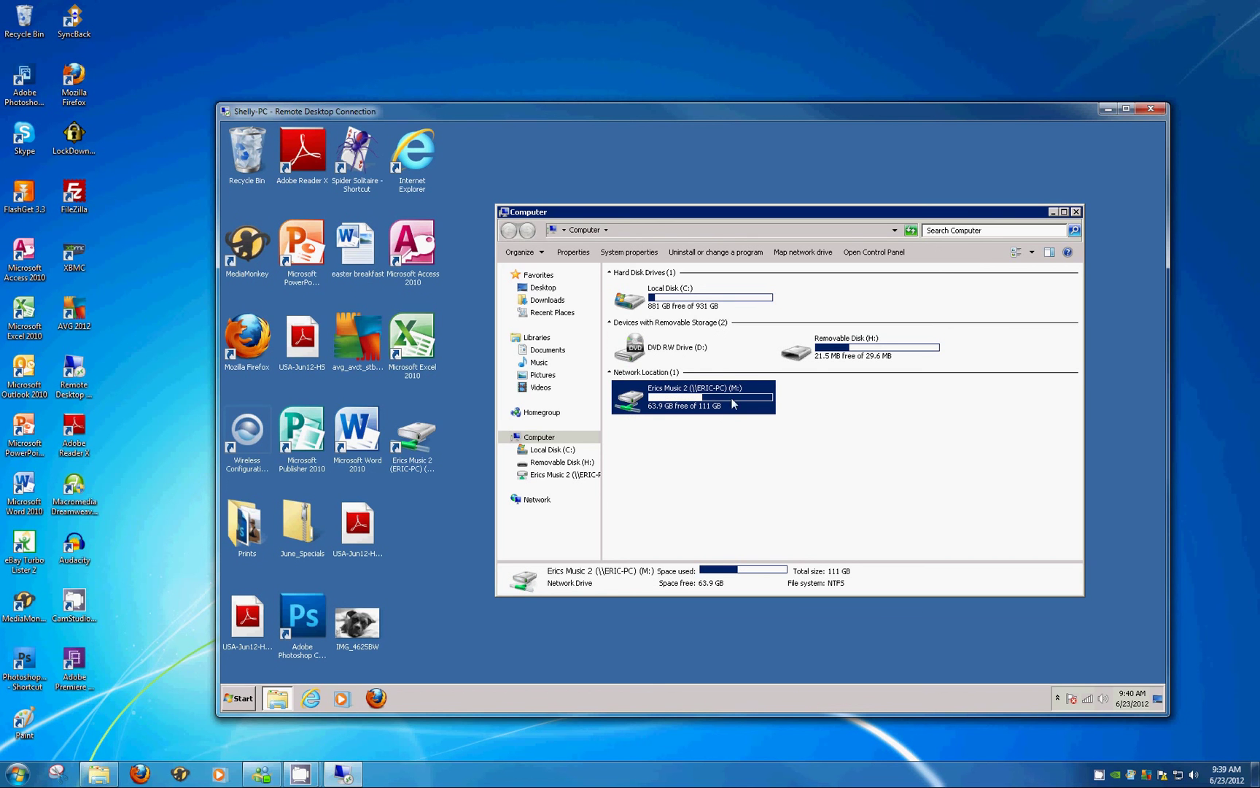
left_click(429, 433)
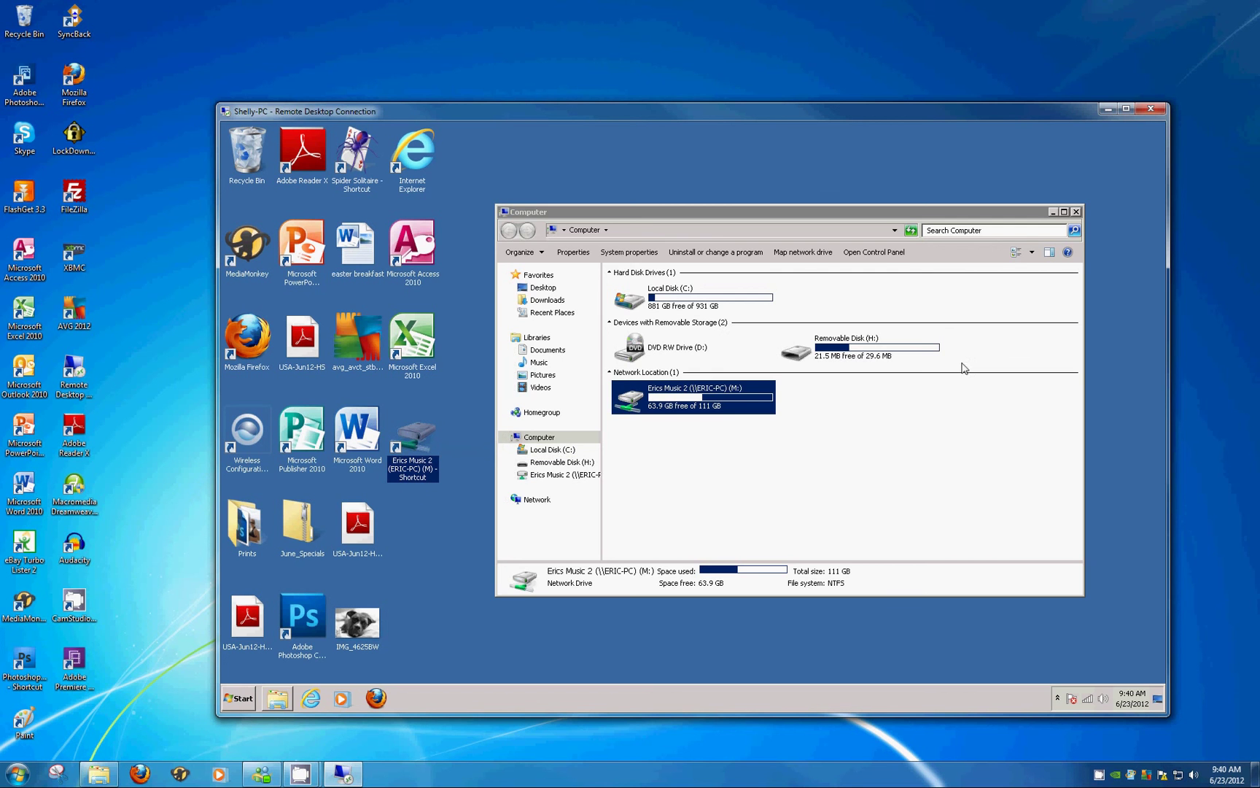
left_click(1076, 212)
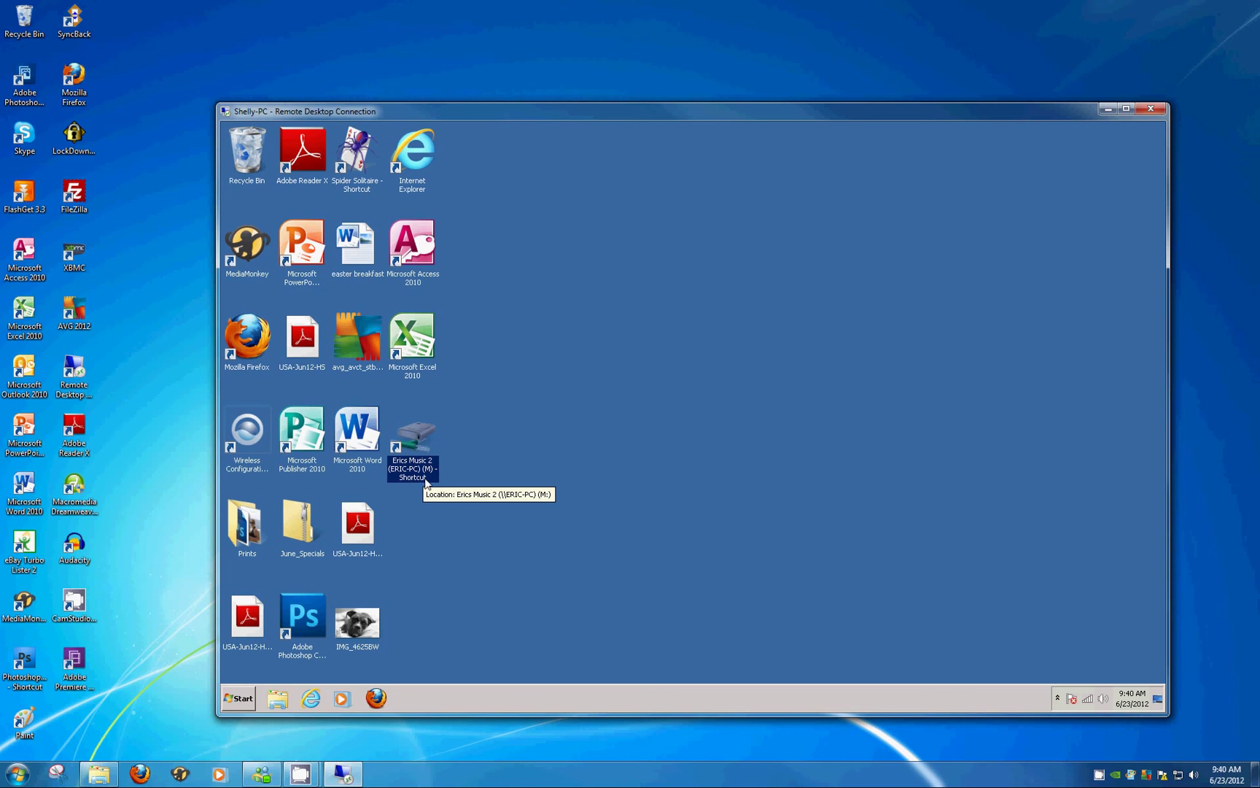
- Shorten the mapped drive's desktop shortcut name to the owner's first name and Music, dropping the number, computer name, drive letter and Shortcut suffix
right_click(421, 447)
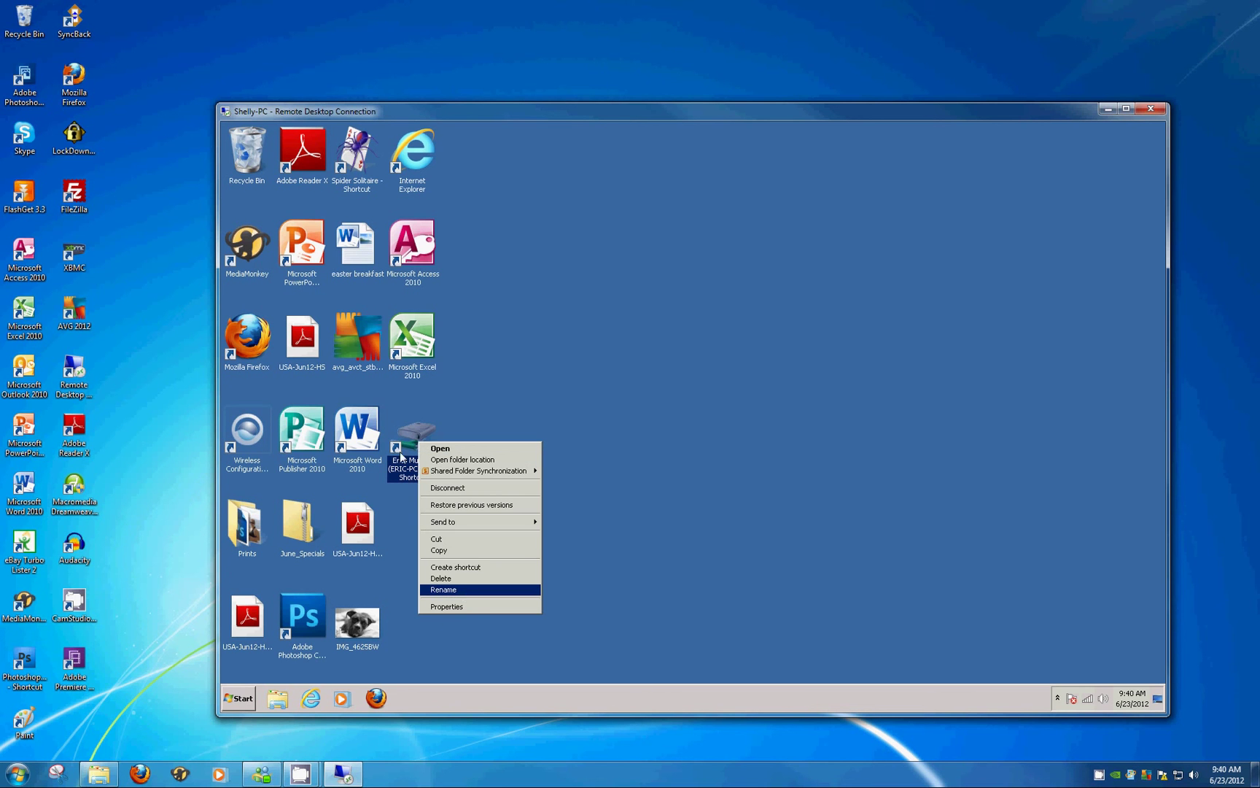
left_click(465, 589)
left_click(422, 441)
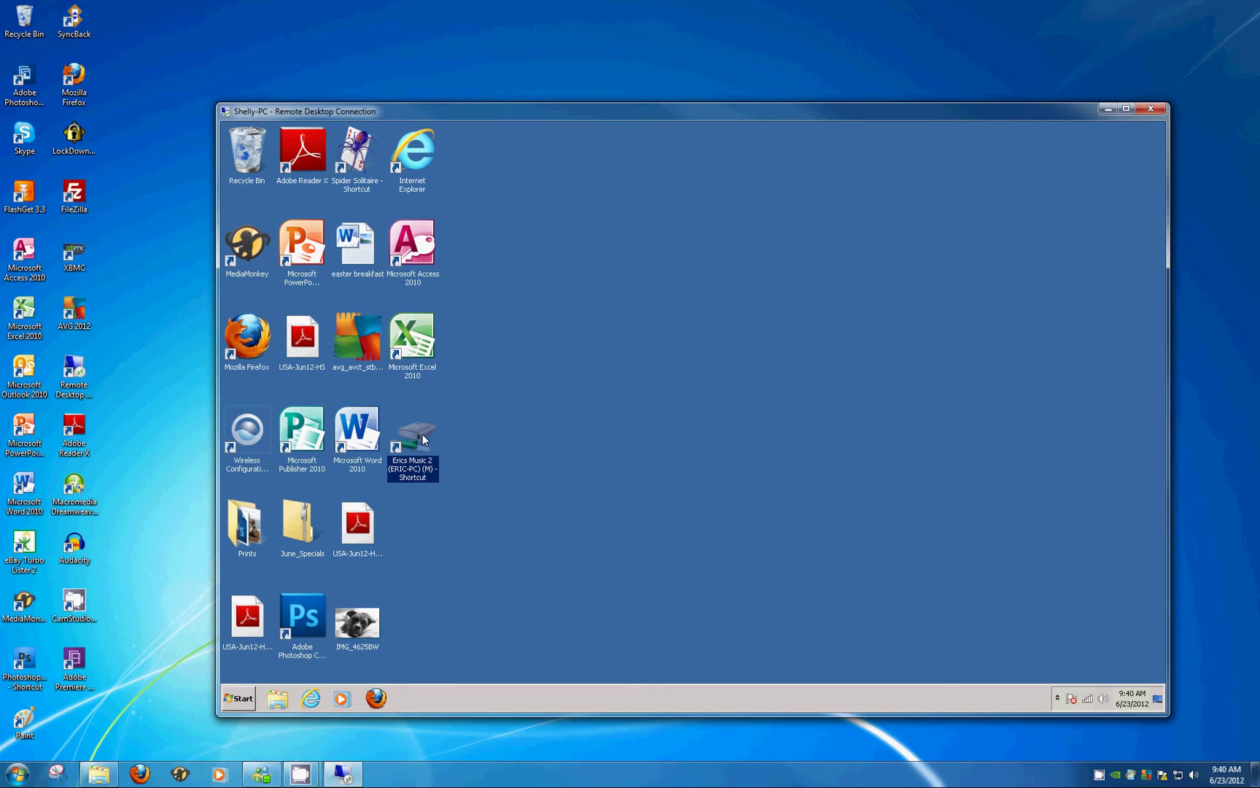
right_click(422, 433)
left_click(469, 583)
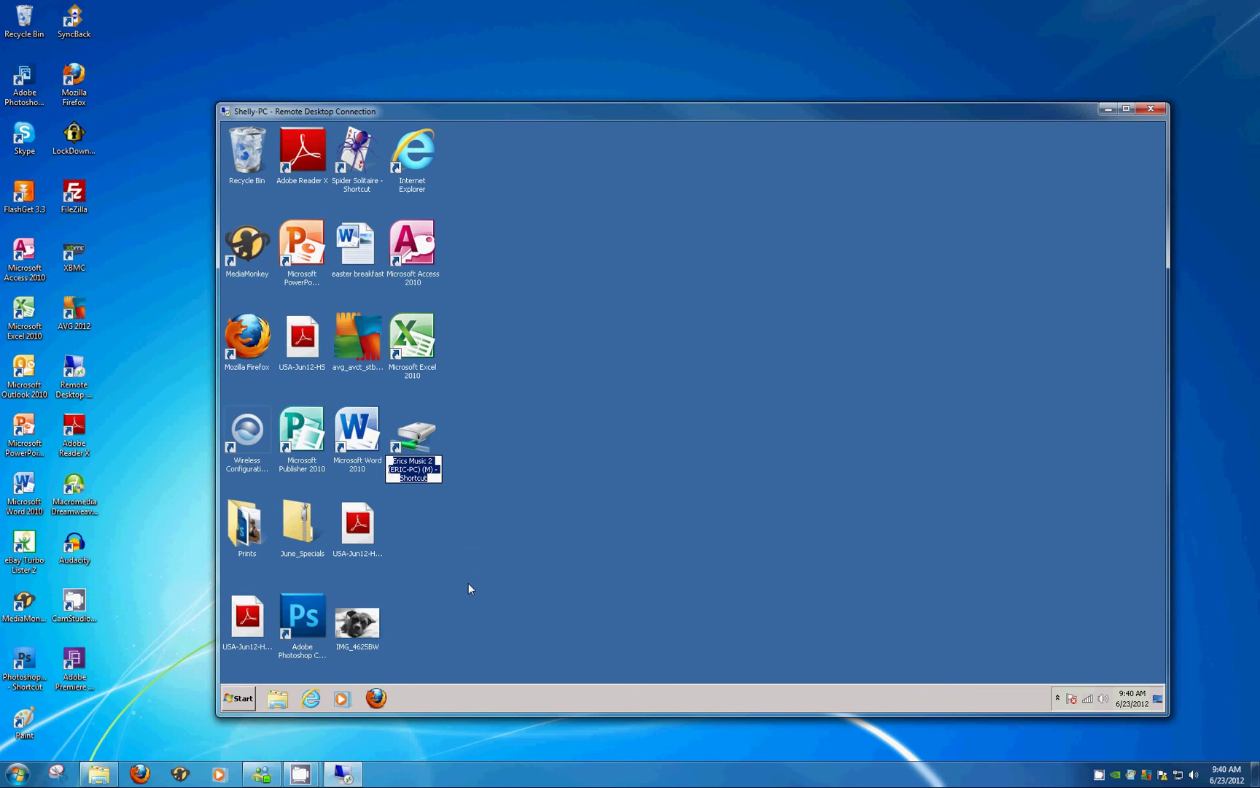
key("End")
key("BackSpace")
key("BackSpace")
key("BackSpace")
key("BackSpace")
key("BackSpace")
key("BackSpace")
key("BackSpace")
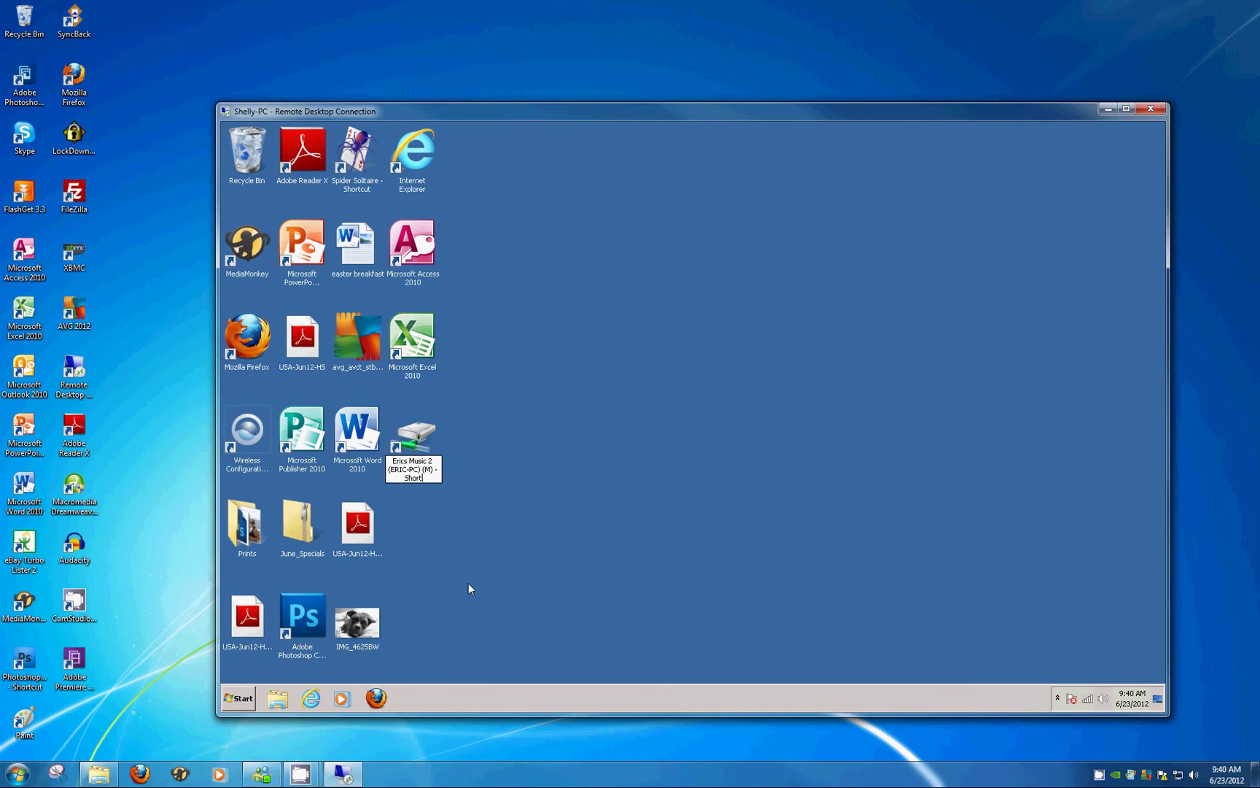
key("BackSpace")
key("BackSpace")
key("BackSpace")
key("BackSpace")
key("BackSpace")
key("BackSpace")
key("BackSpace")
key("BackSpace")
key("BackSpace")
key("BackSpace")
key("BackSpace")
key("BackSpace")
key("BackSpace")
key("BackSpace")
key("BackSpace")
key("BackSpace")
key("BackSpace")
key("BackSpace")
key("BackSpace")
key("BackSpace")
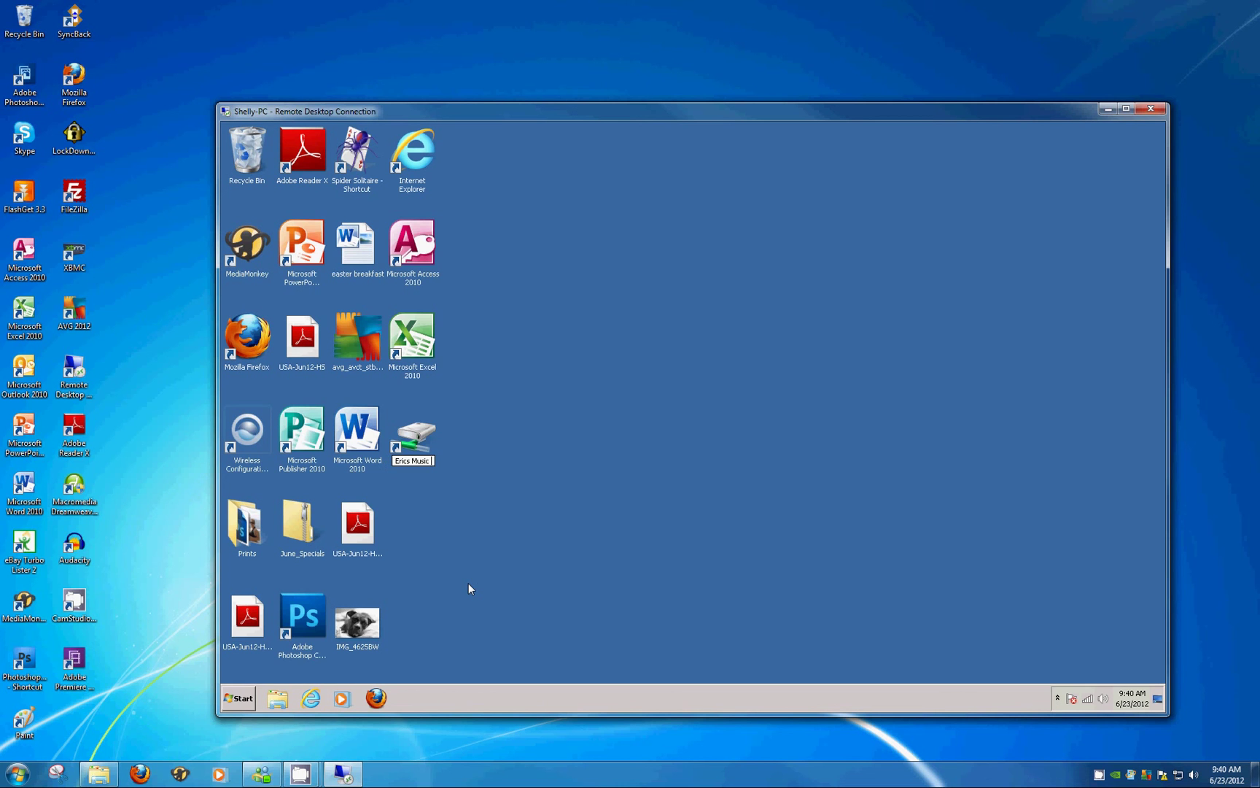
key("Return")
left_click(420, 504)
- Change the renamed shortcut's icon to the disc with a music note from imageres.dll and apply the properties
left_click(418, 430)
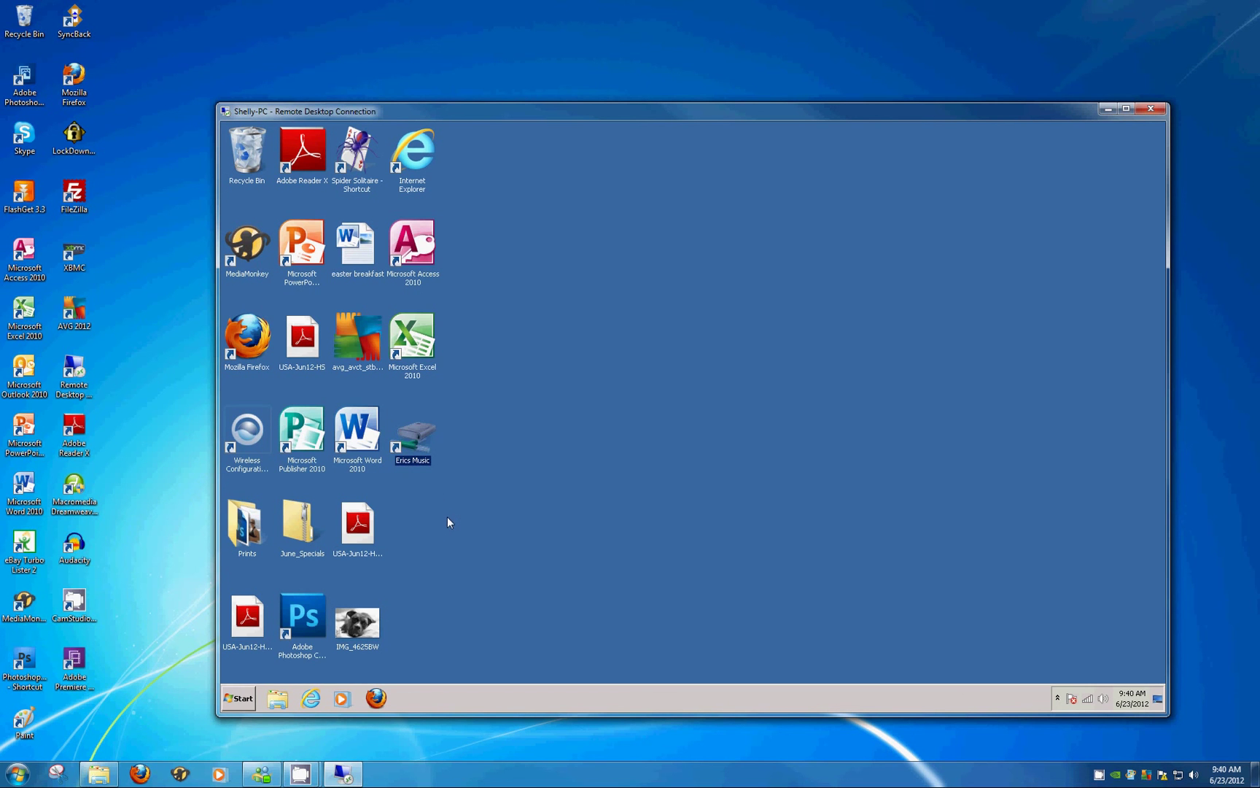
right_click(423, 434)
left_click(494, 600)
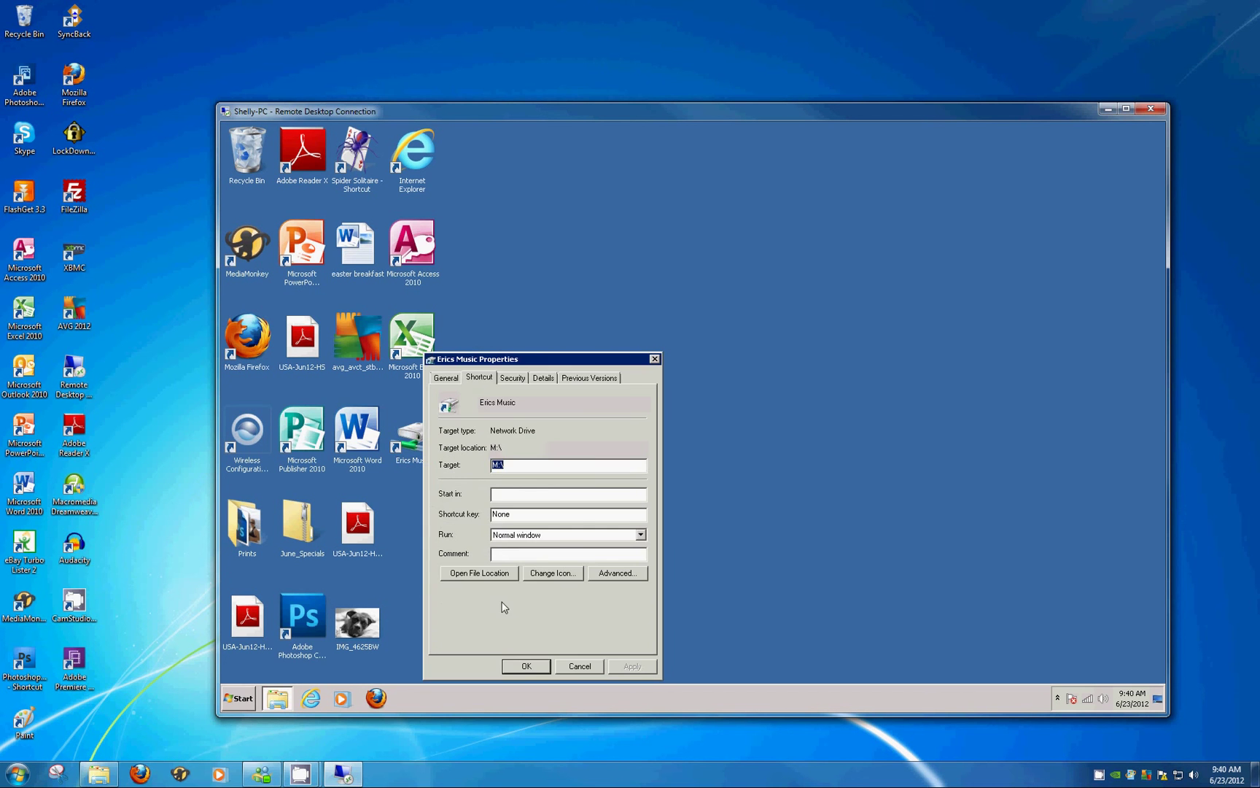
left_click(552, 573)
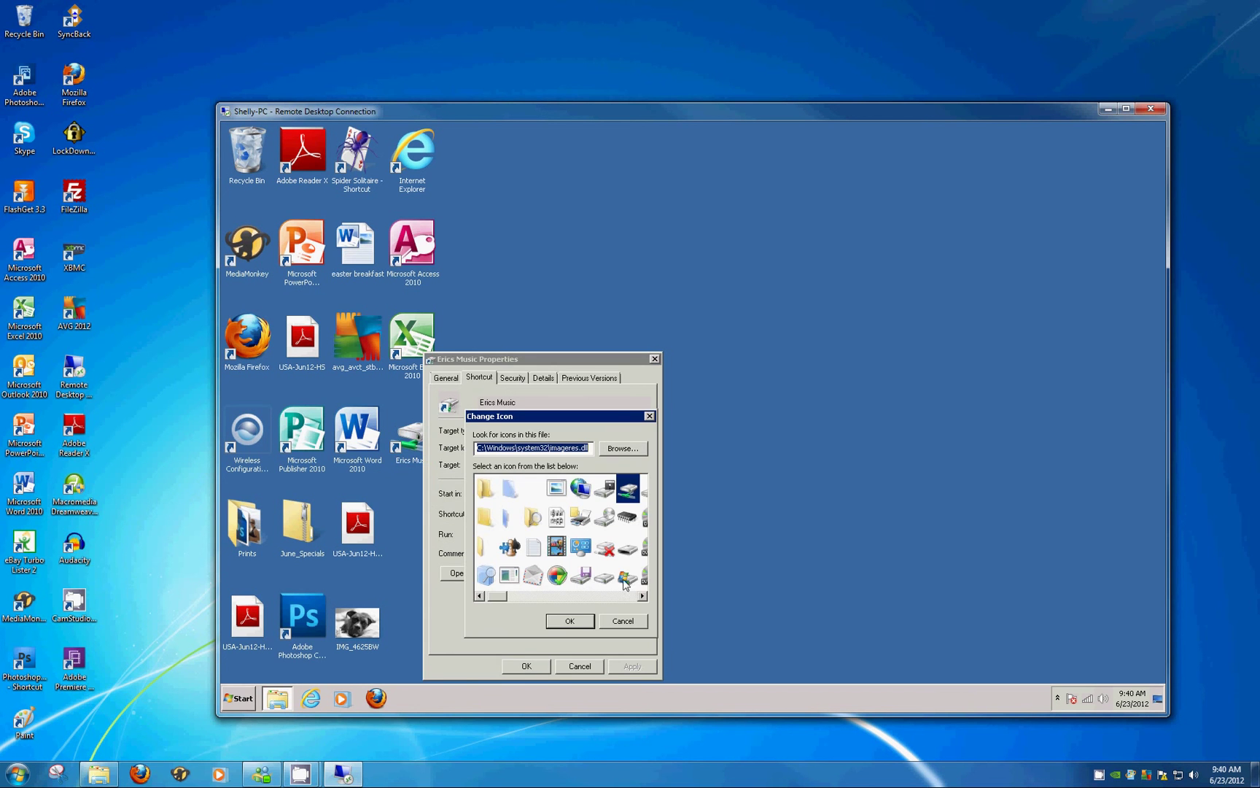
left_click(643, 596)
left_click(643, 596)
left_click(642, 595)
left_click(643, 596)
left_click(643, 596)
left_click(643, 596)
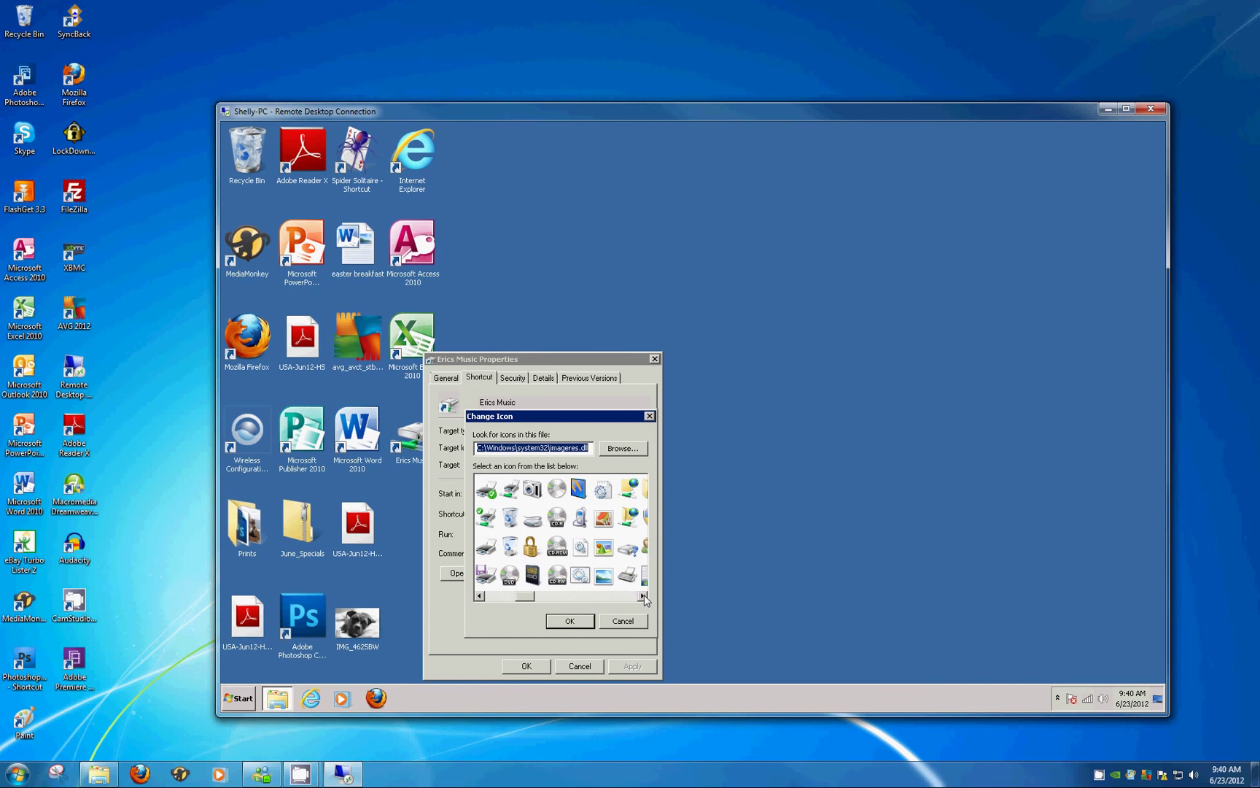
left_click(643, 596)
left_click(643, 596)
left_click(642, 595)
left_click(643, 596)
left_click(643, 595)
left_click(642, 596)
left_click(643, 596)
left_click(642, 596)
left_click(642, 596)
left_click(642, 595)
left_click(642, 596)
left_click(642, 596)
left_click(642, 596)
left_click(642, 596)
left_click(642, 595)
left_click(643, 595)
left_click(642, 596)
left_click(643, 596)
left_click(642, 596)
left_click(643, 596)
left_click(643, 595)
left_click(642, 596)
left_click(642, 596)
left_click(642, 596)
left_click(642, 596)
left_click(643, 596)
left_click(643, 596)
left_click(643, 596)
left_click(643, 596)
left_click(642, 596)
left_click_drag(627, 596, 540, 596)
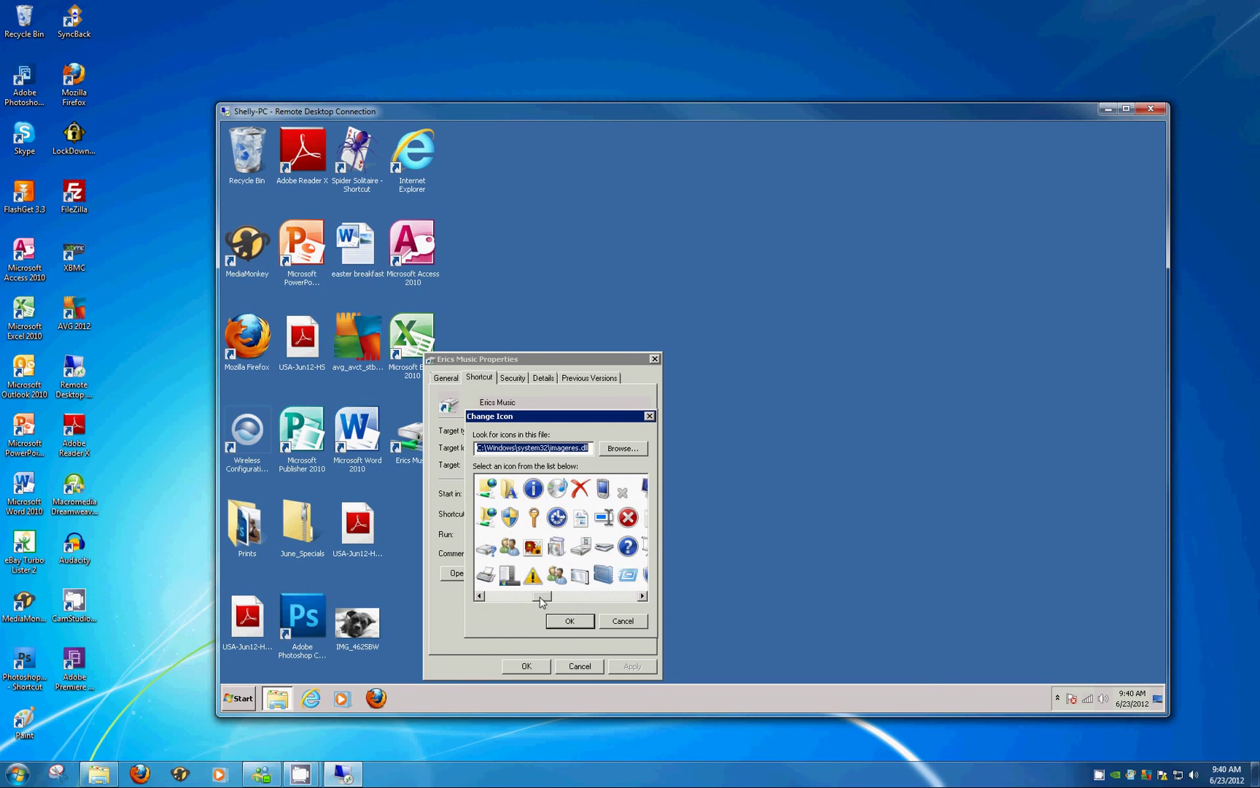
left_click(556, 498)
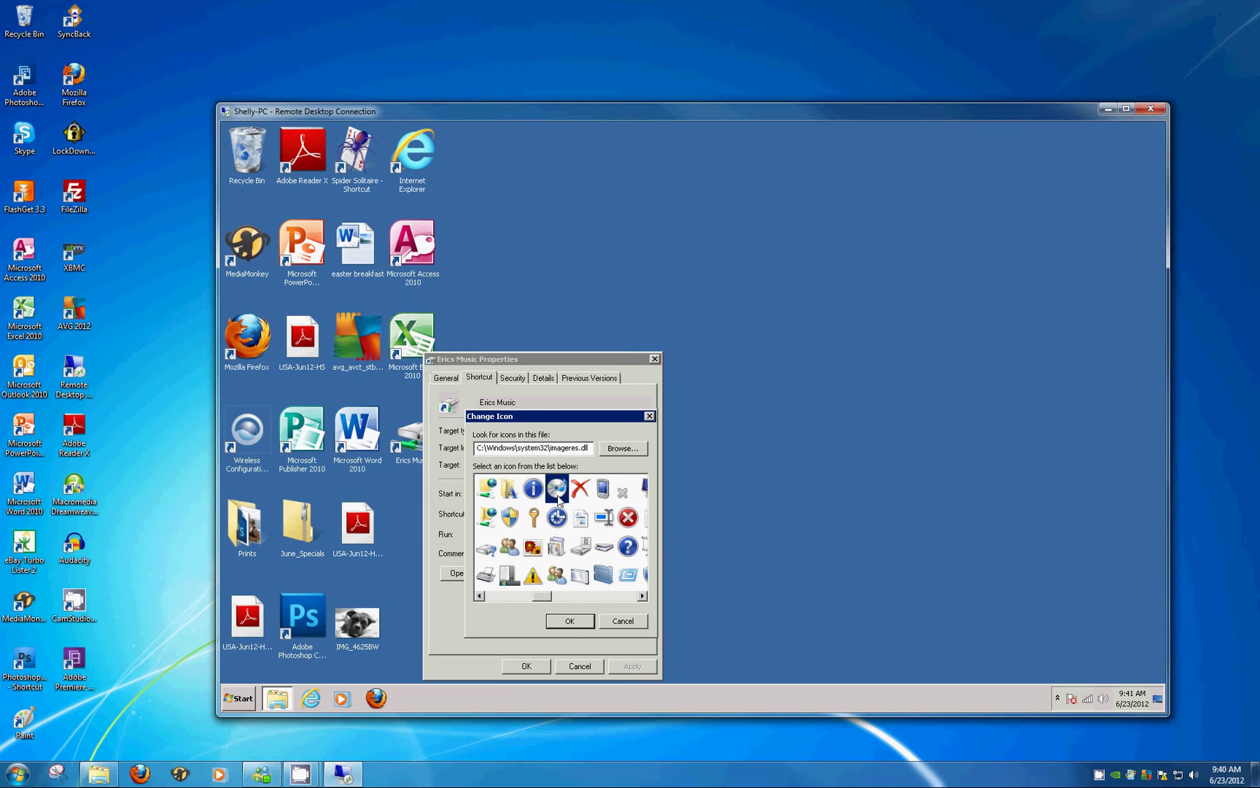
left_click(569, 620)
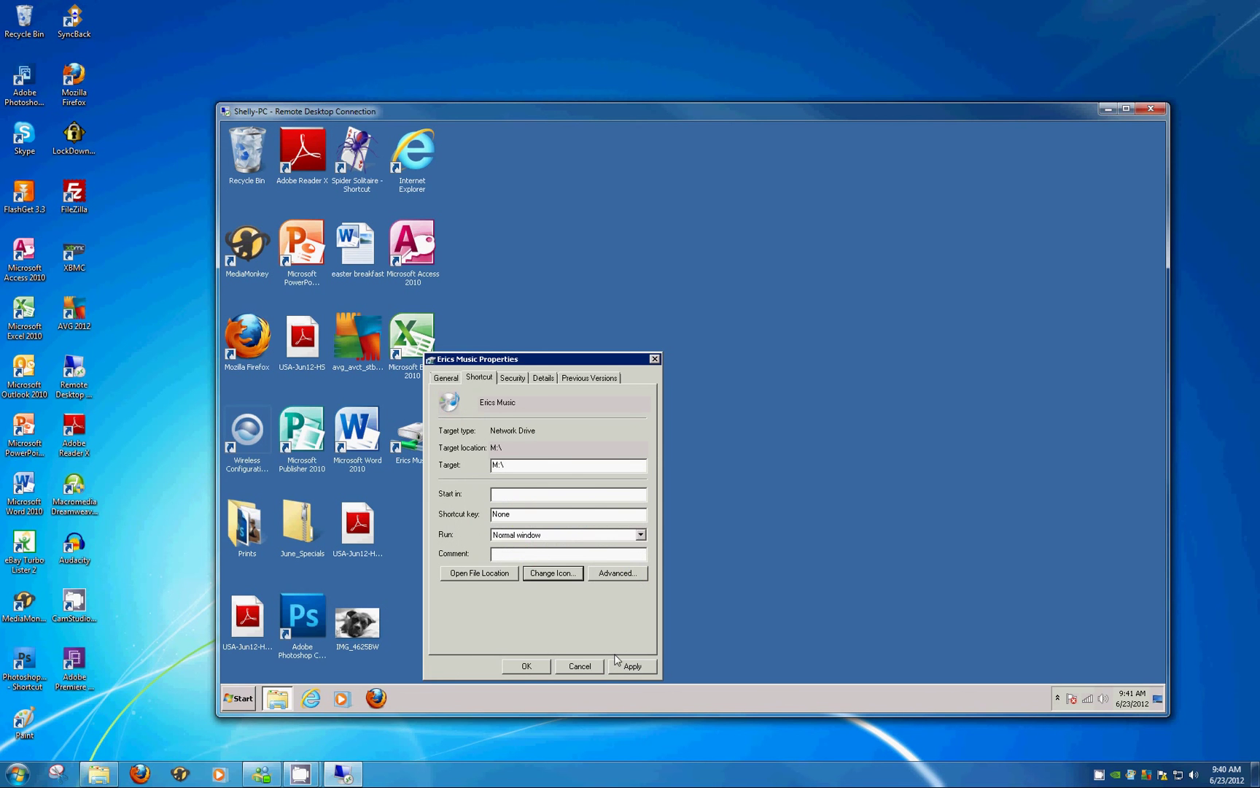
left_click(632, 666)
left_click(541, 664)
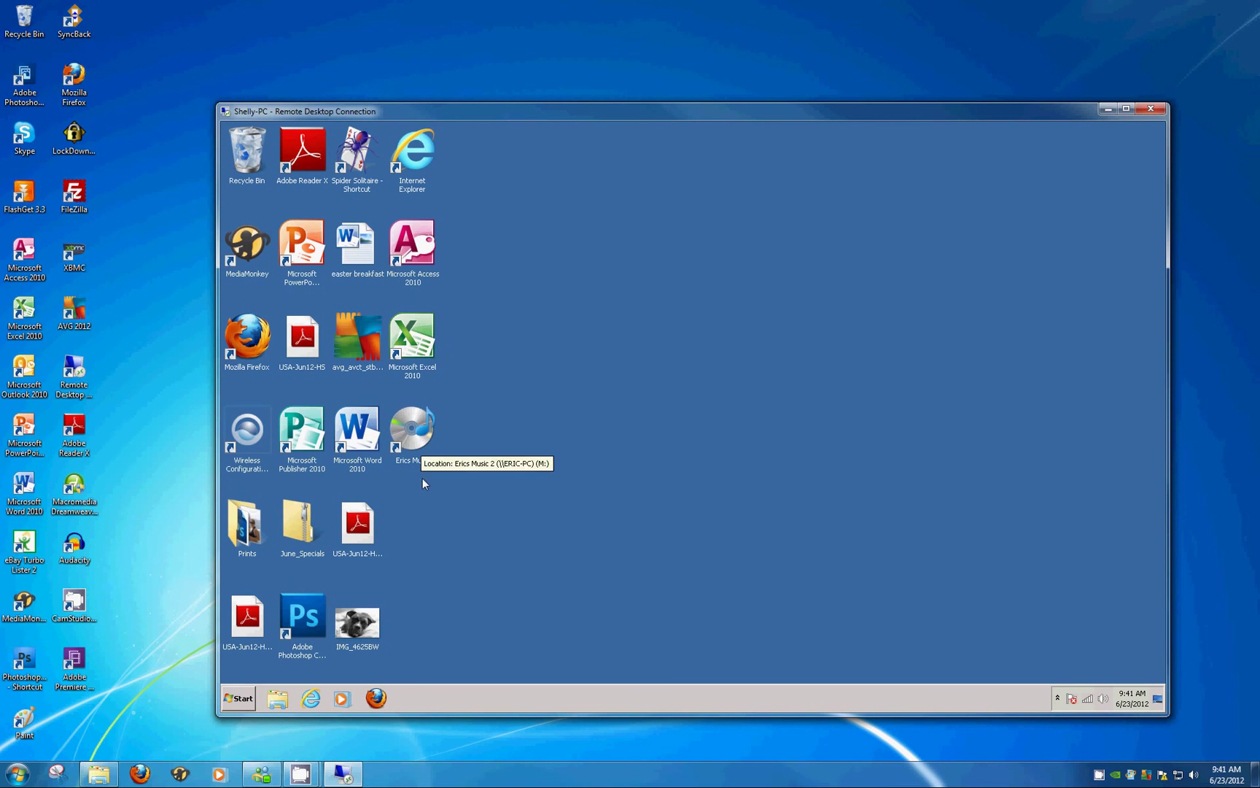
- Open the mapped M: drive from its desktop shortcut on the remote PC
left_click(461, 474)
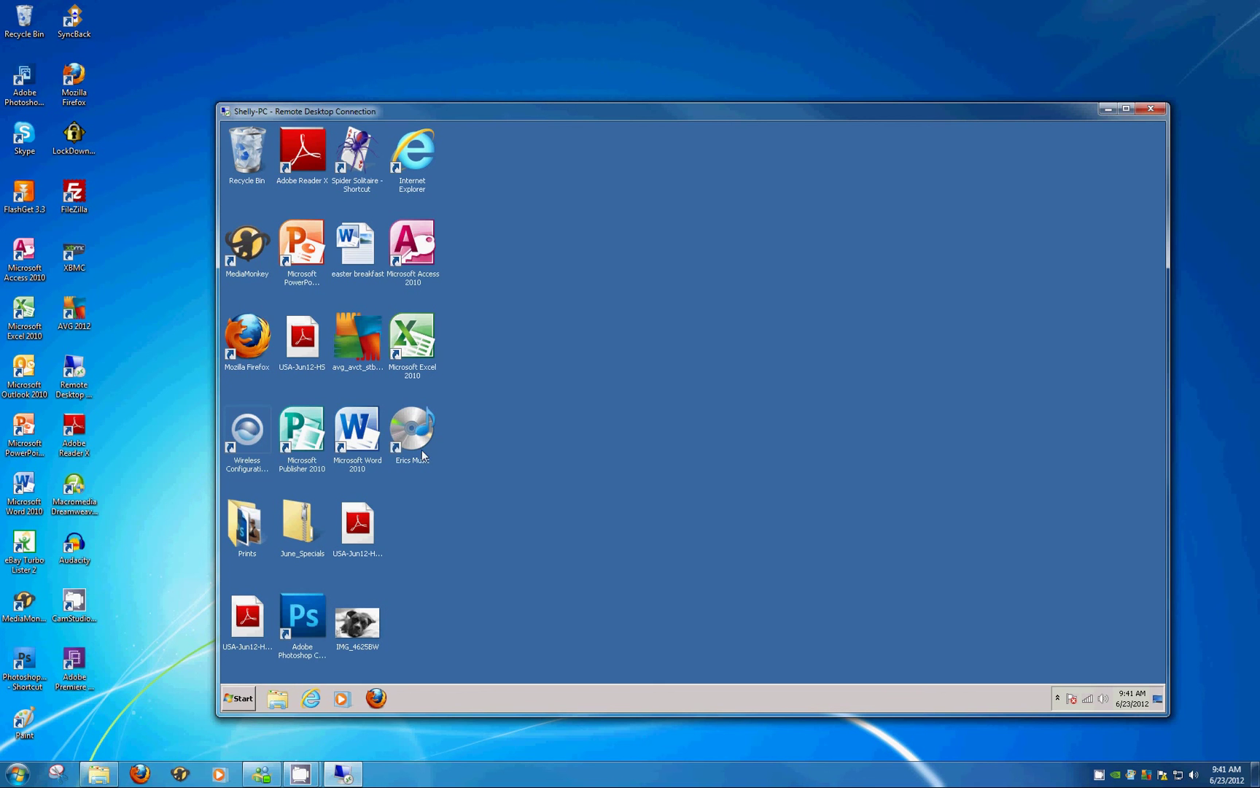
double_click(420, 427)
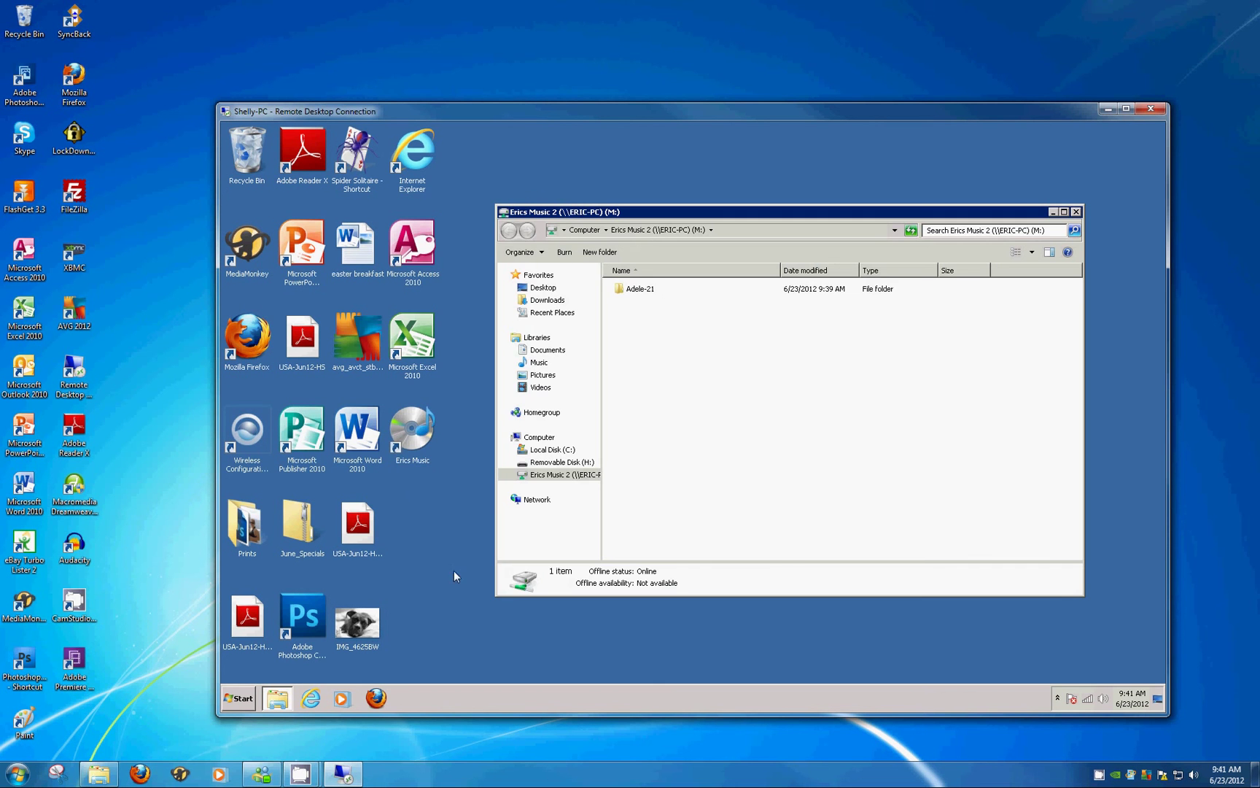
left_click(656, 289)
left_click(653, 372)
left_click(243, 603)
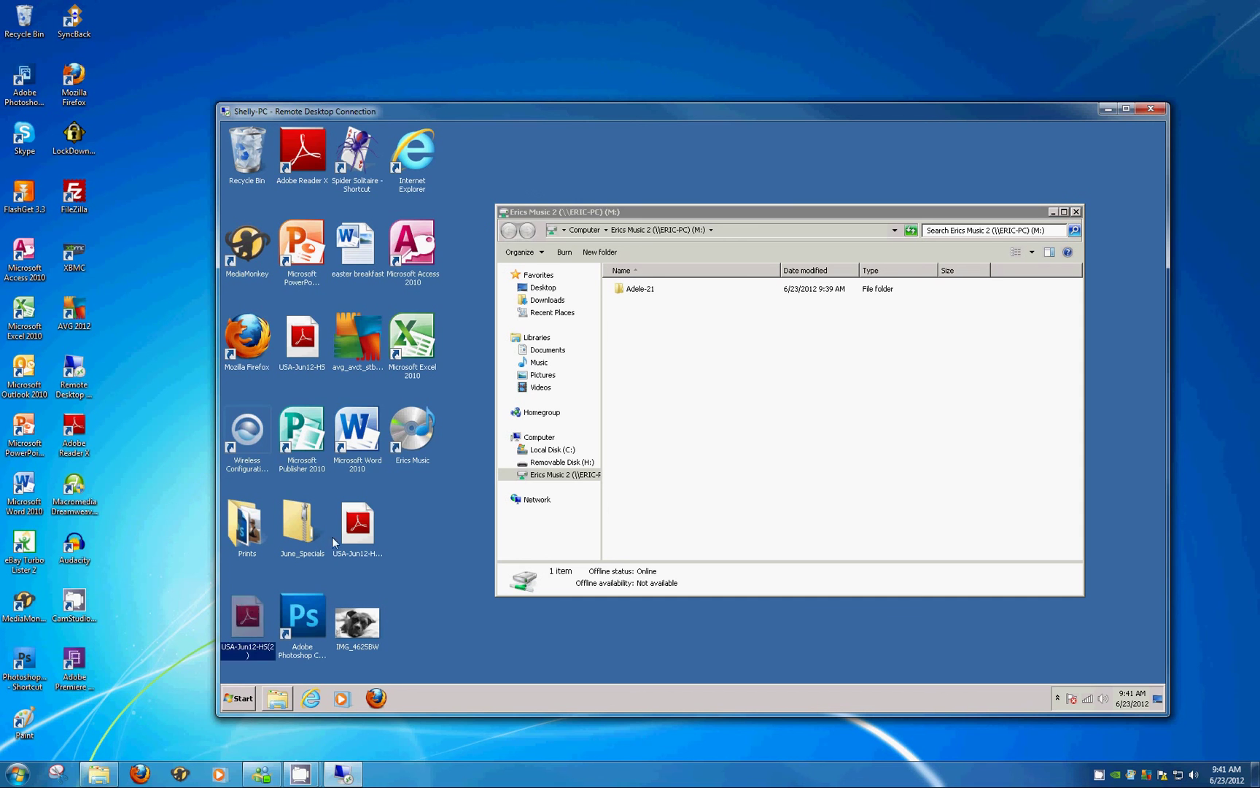
- Copy the USA-Jun12-HS(3) PDF from the remote desktop into the root of the mapped M: drive
left_click(356, 525)
right_click(356, 516)
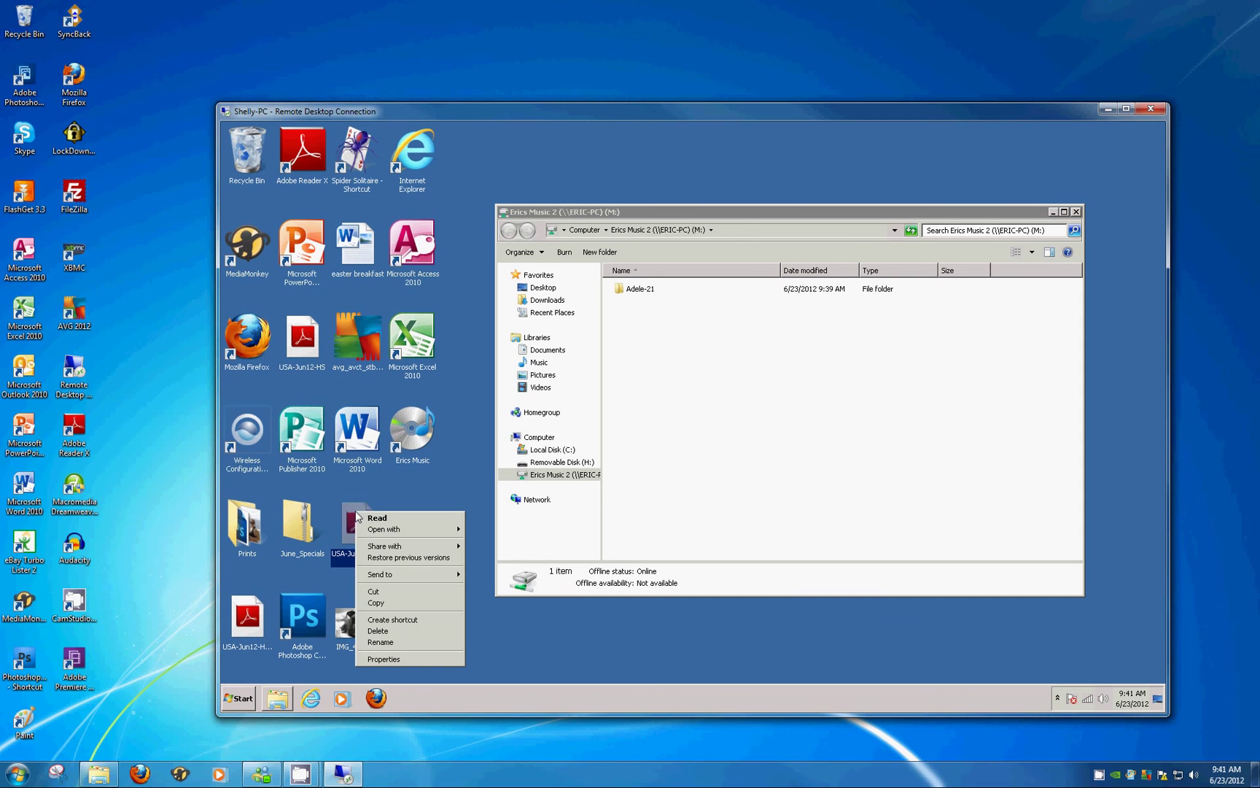
left_click(387, 597)
right_click(647, 461)
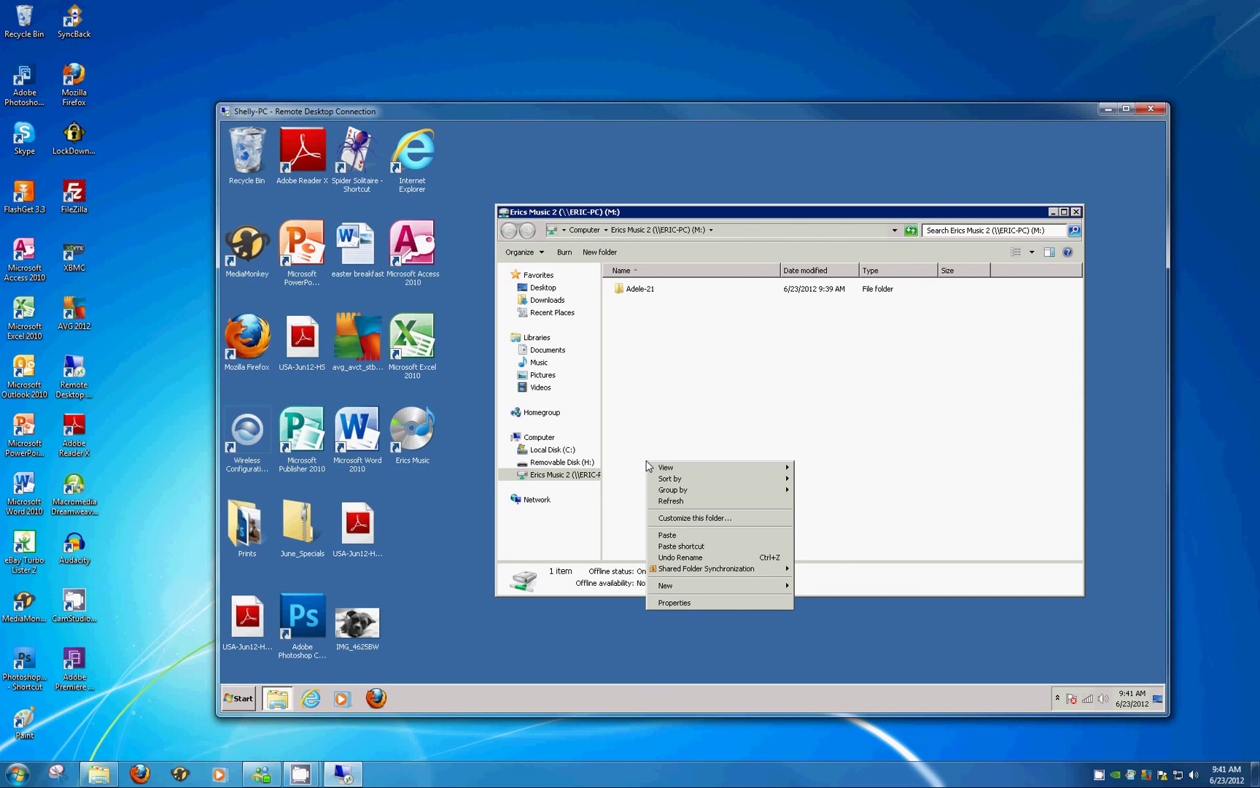
left_click(673, 534)
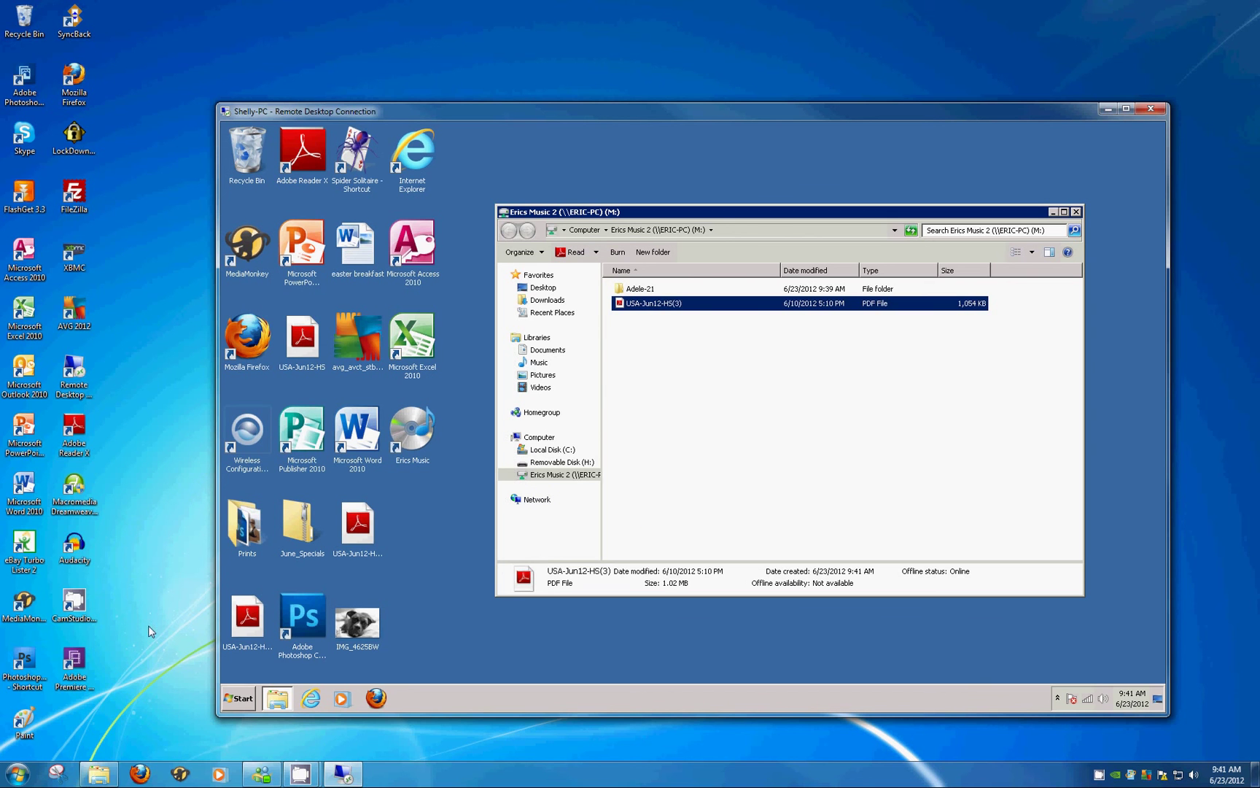
- Minimize the remote session, check the first PC's shared music folder on drive C: for the copied PDF, and close the window
left_click(10, 774)
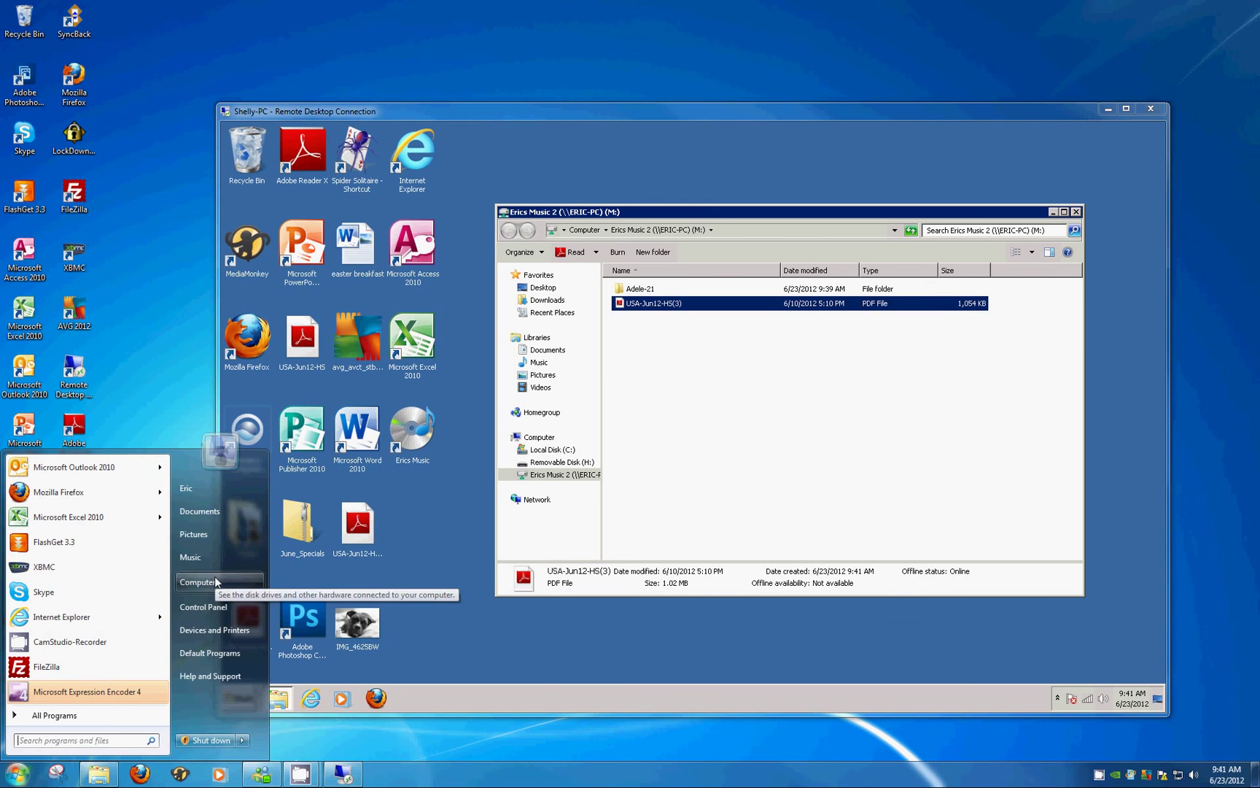
left_click(1109, 110)
left_click(1108, 109)
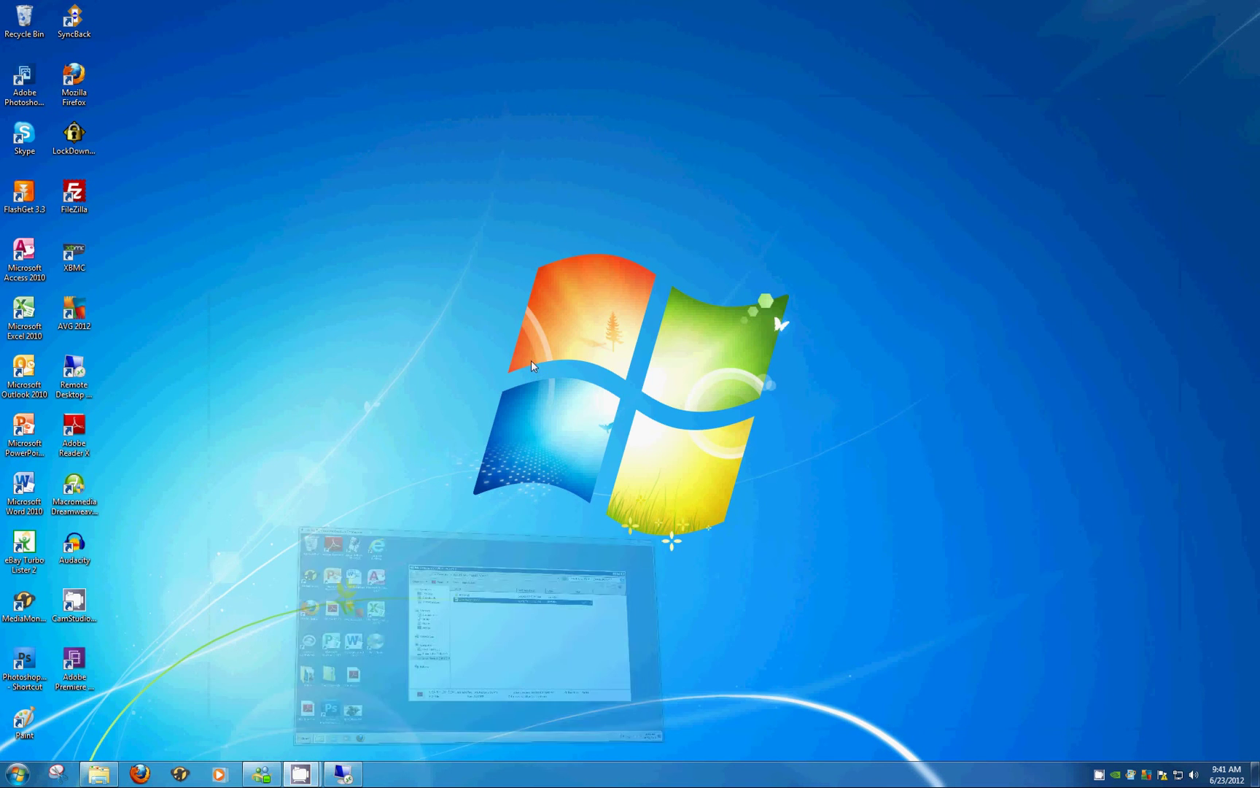
left_click(16, 773)
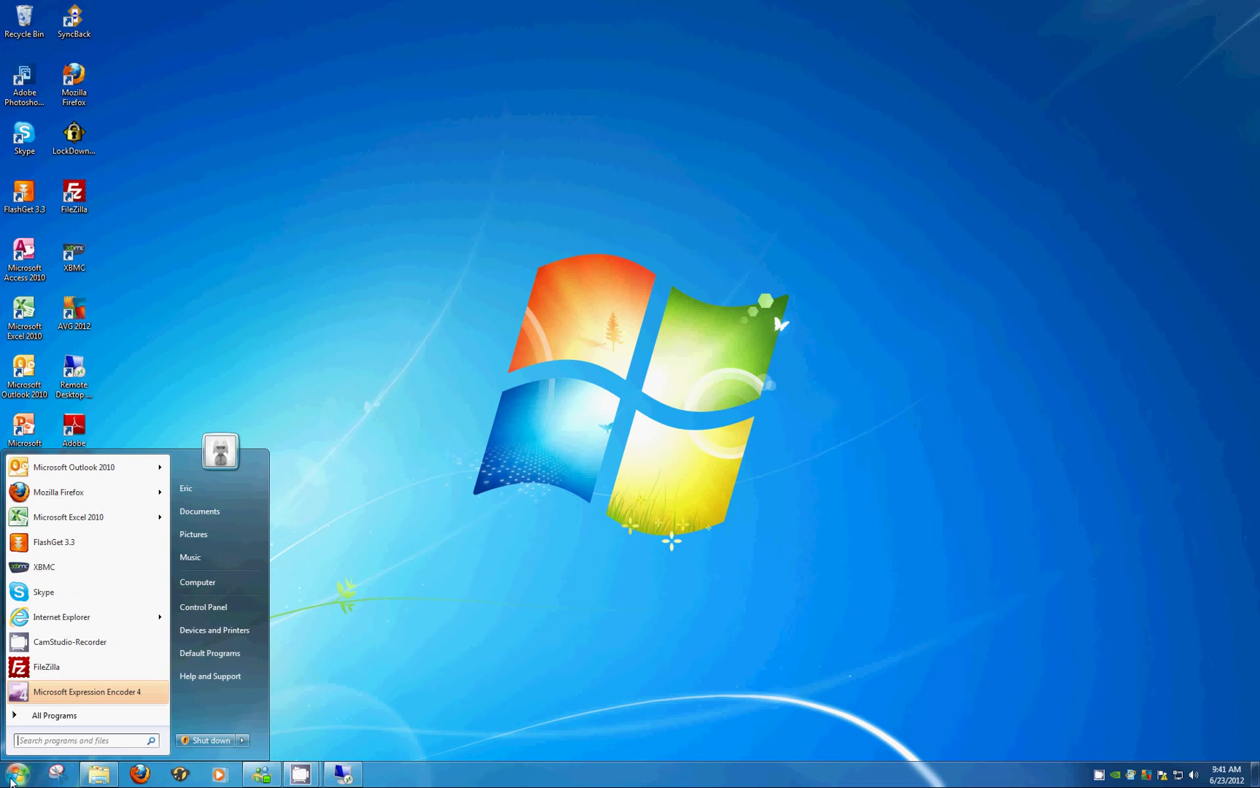
left_click(206, 583)
double_click(557, 286)
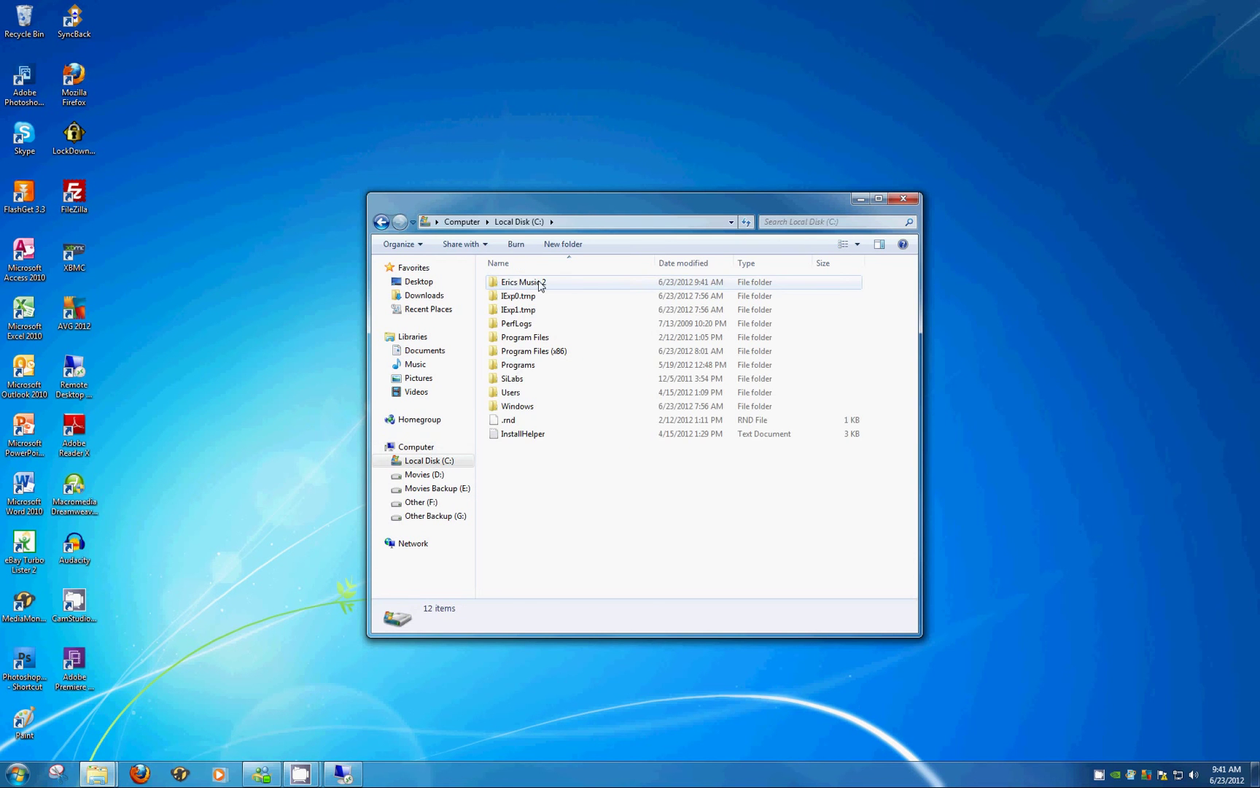
double_click(540, 283)
left_click(531, 296)
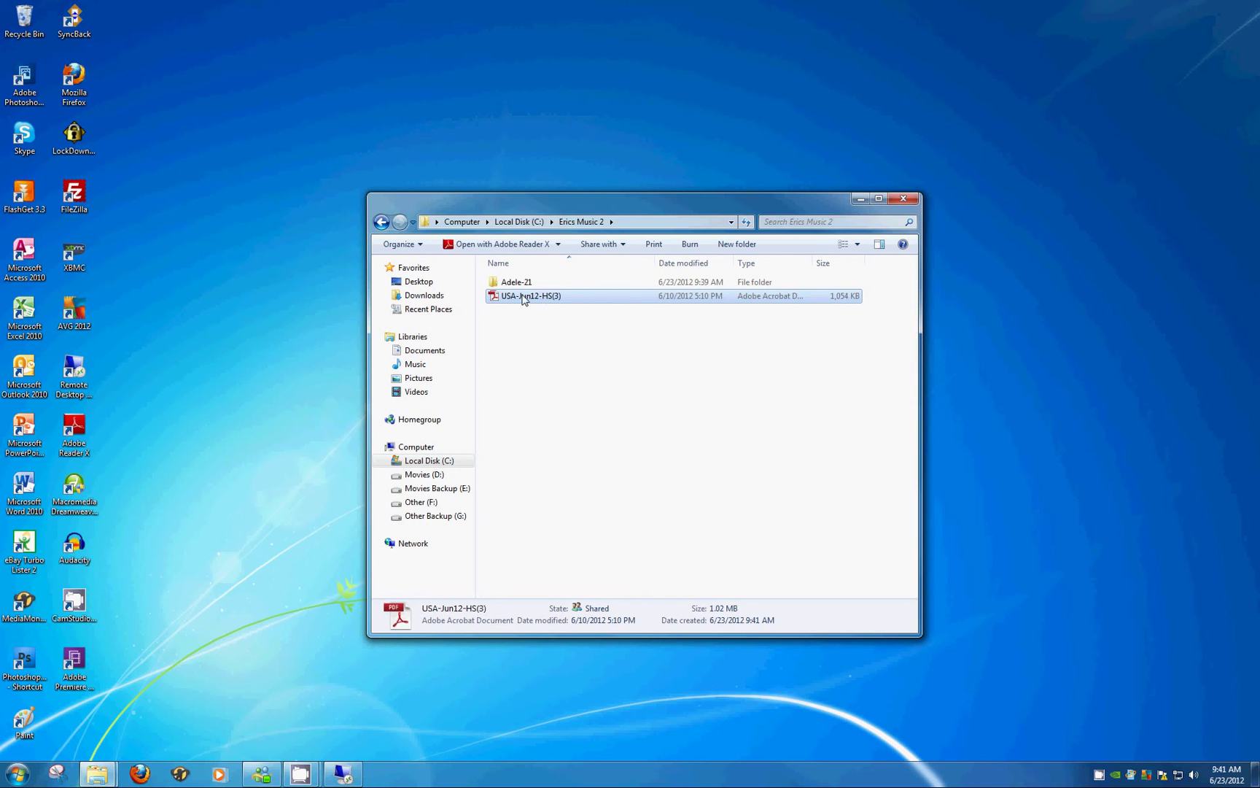
left_click(914, 200)
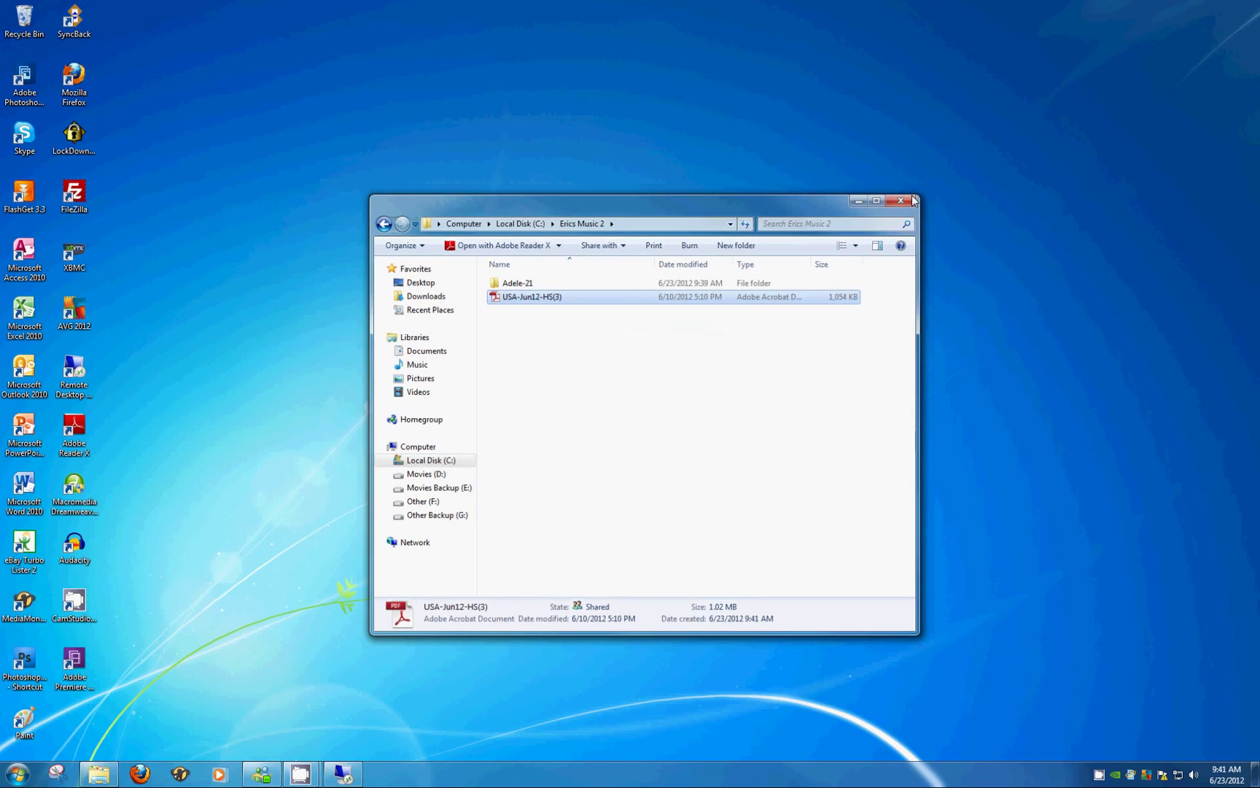
- Switch back to the Remote Desktop session with the mapped drive window
left_click(341, 776)
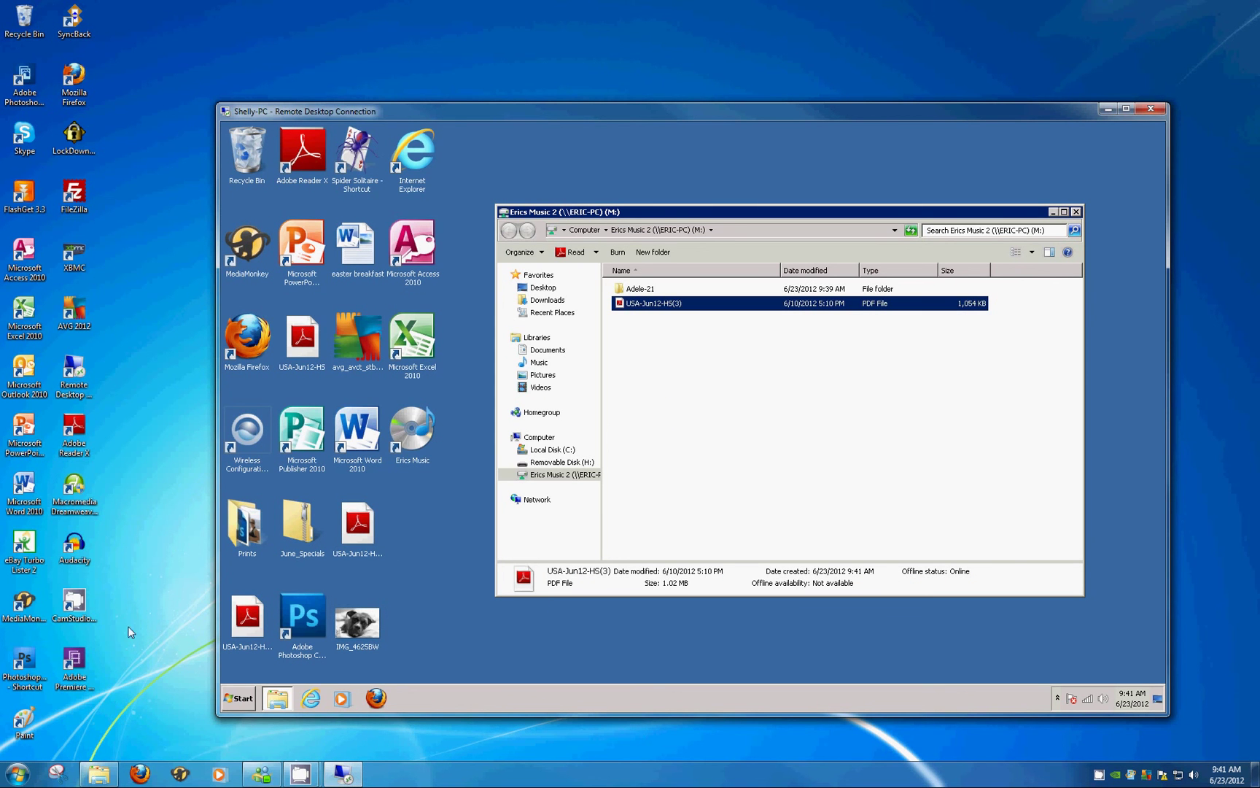
left_click(20, 775)
left_click(19, 774)
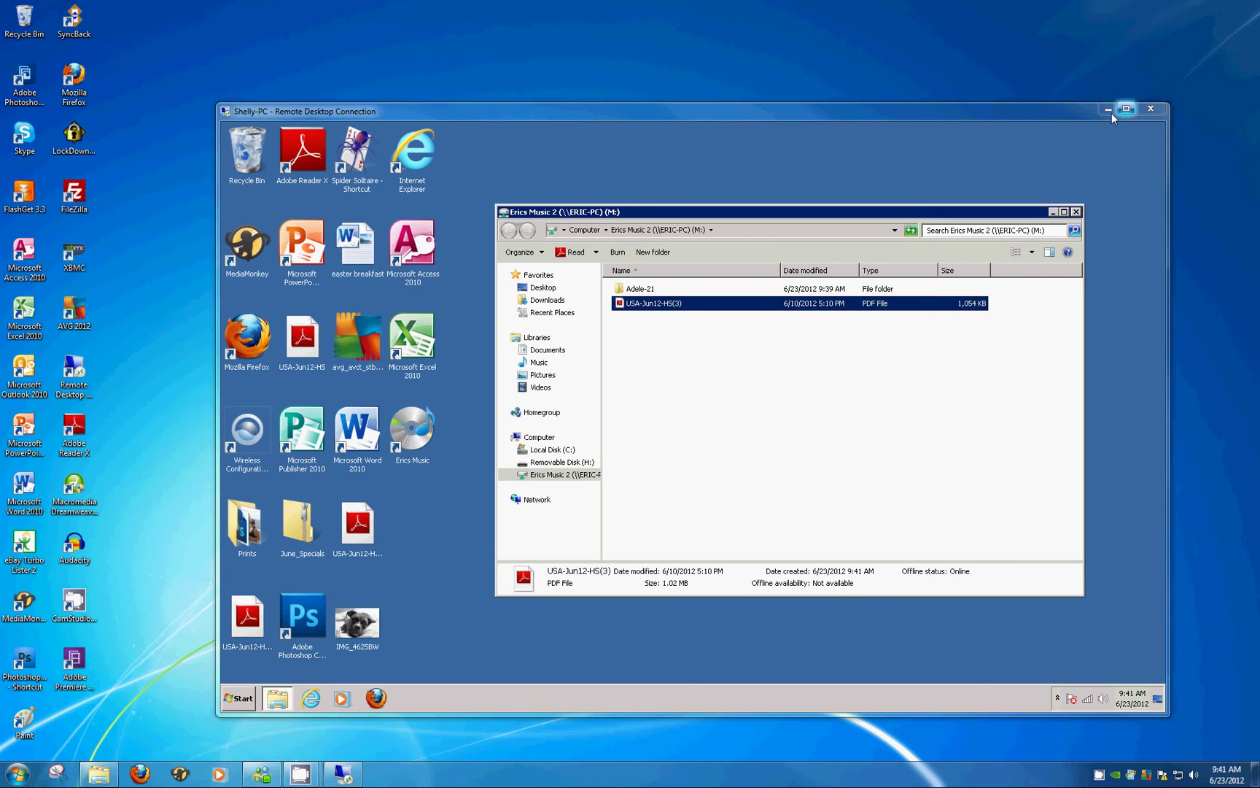
left_click(1109, 110)
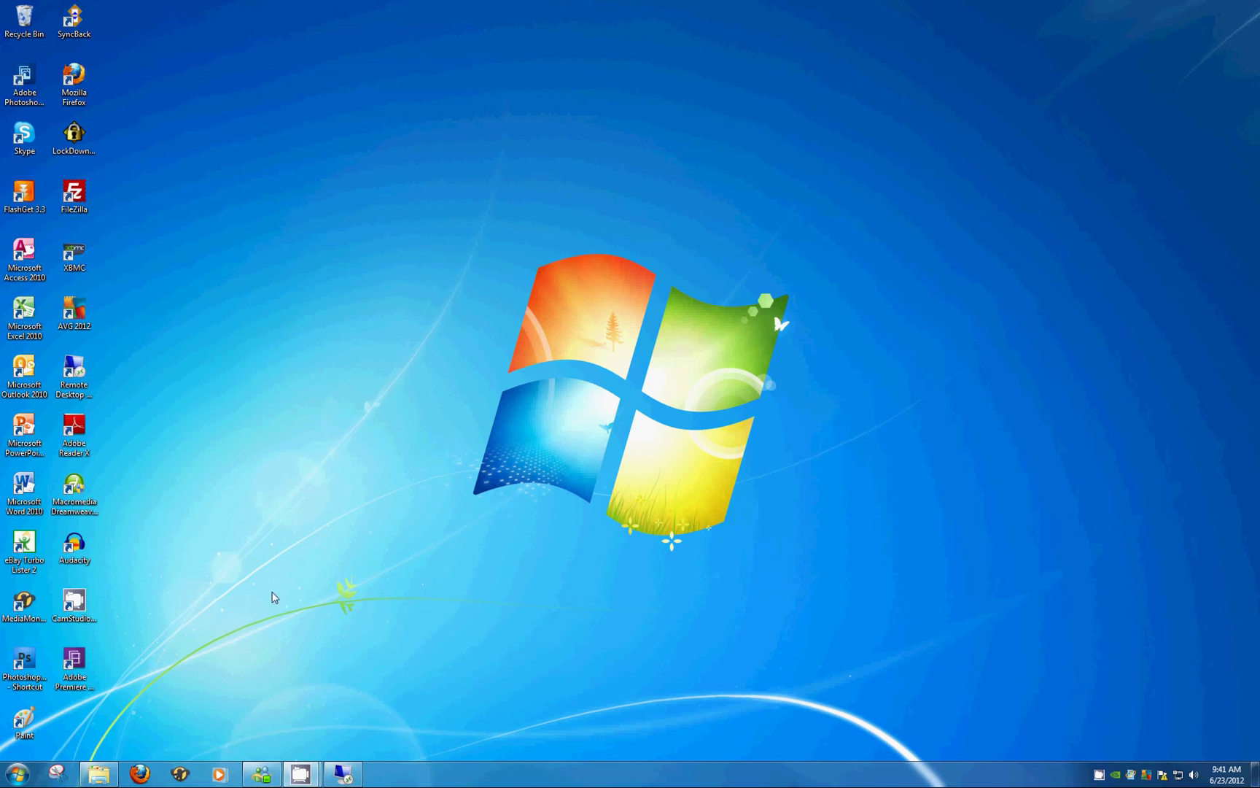
left_click(346, 776)
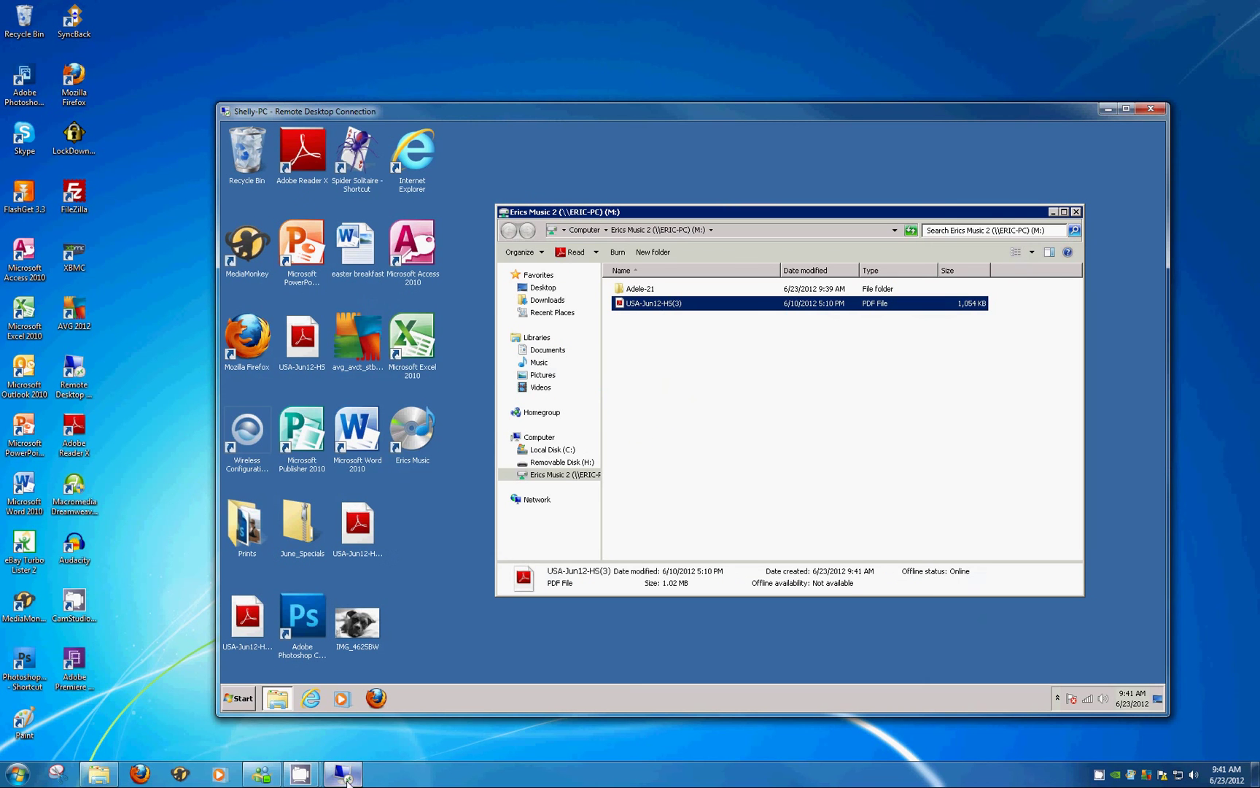